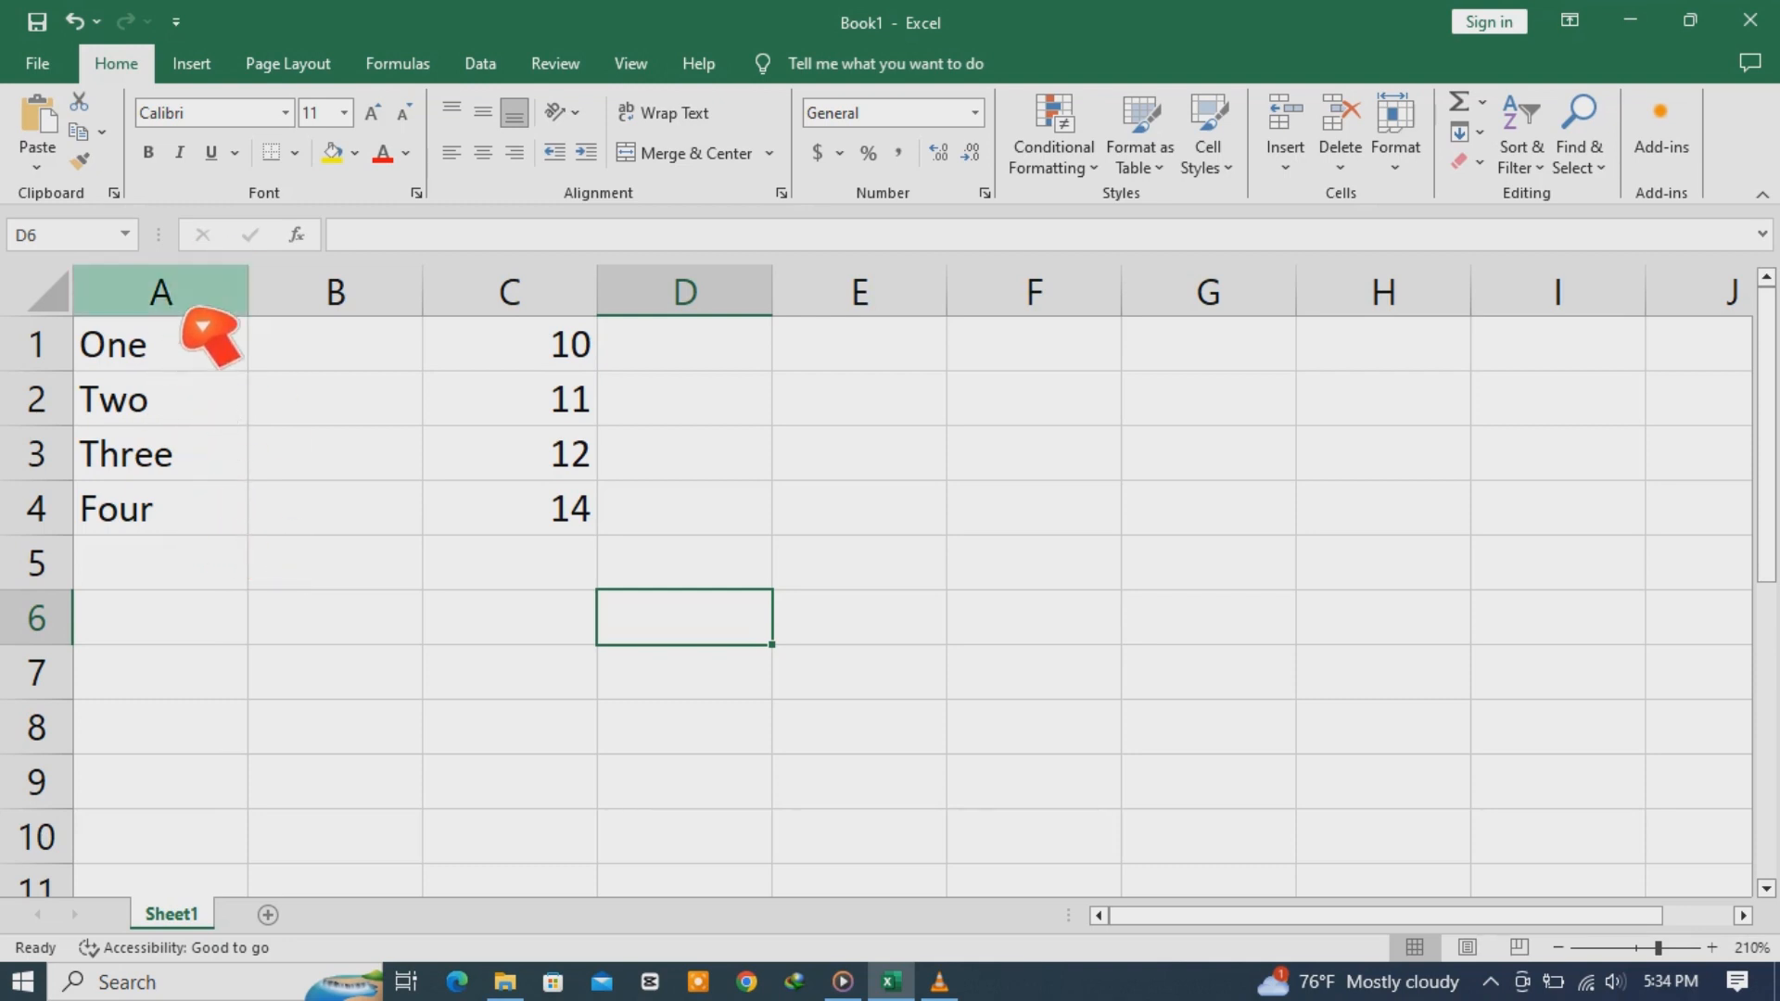
click(219, 295)
click(531, 320)
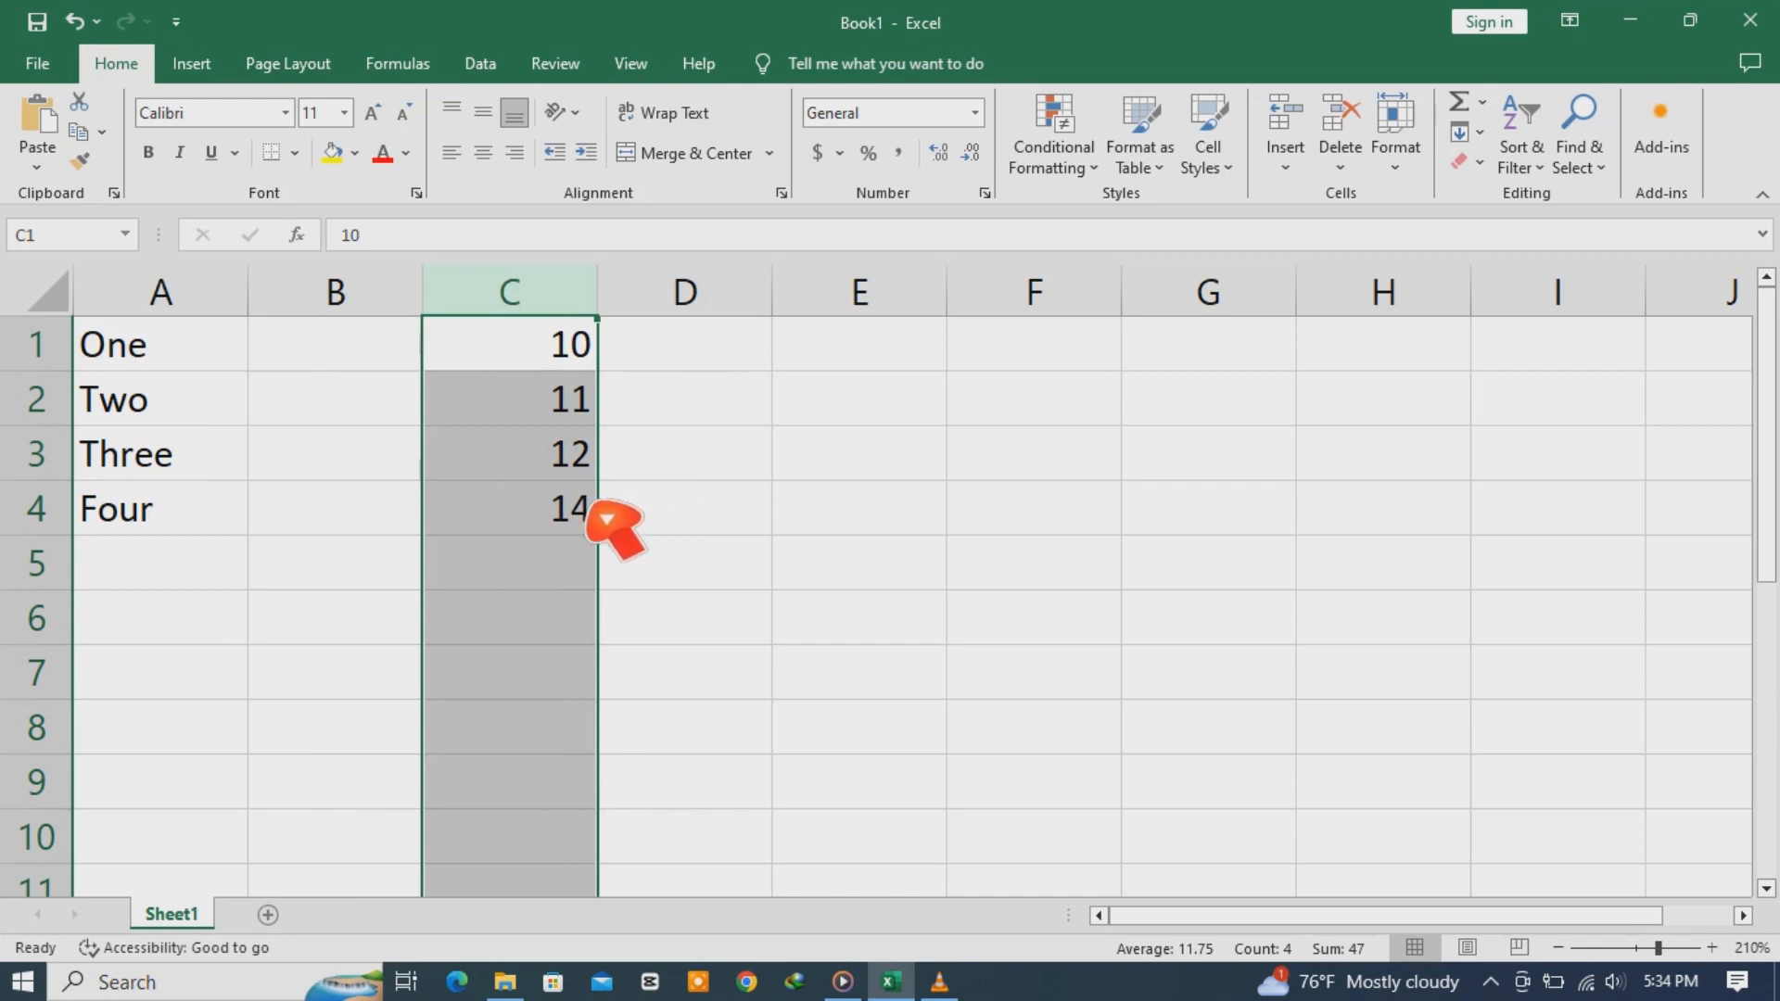
click(654, 533)
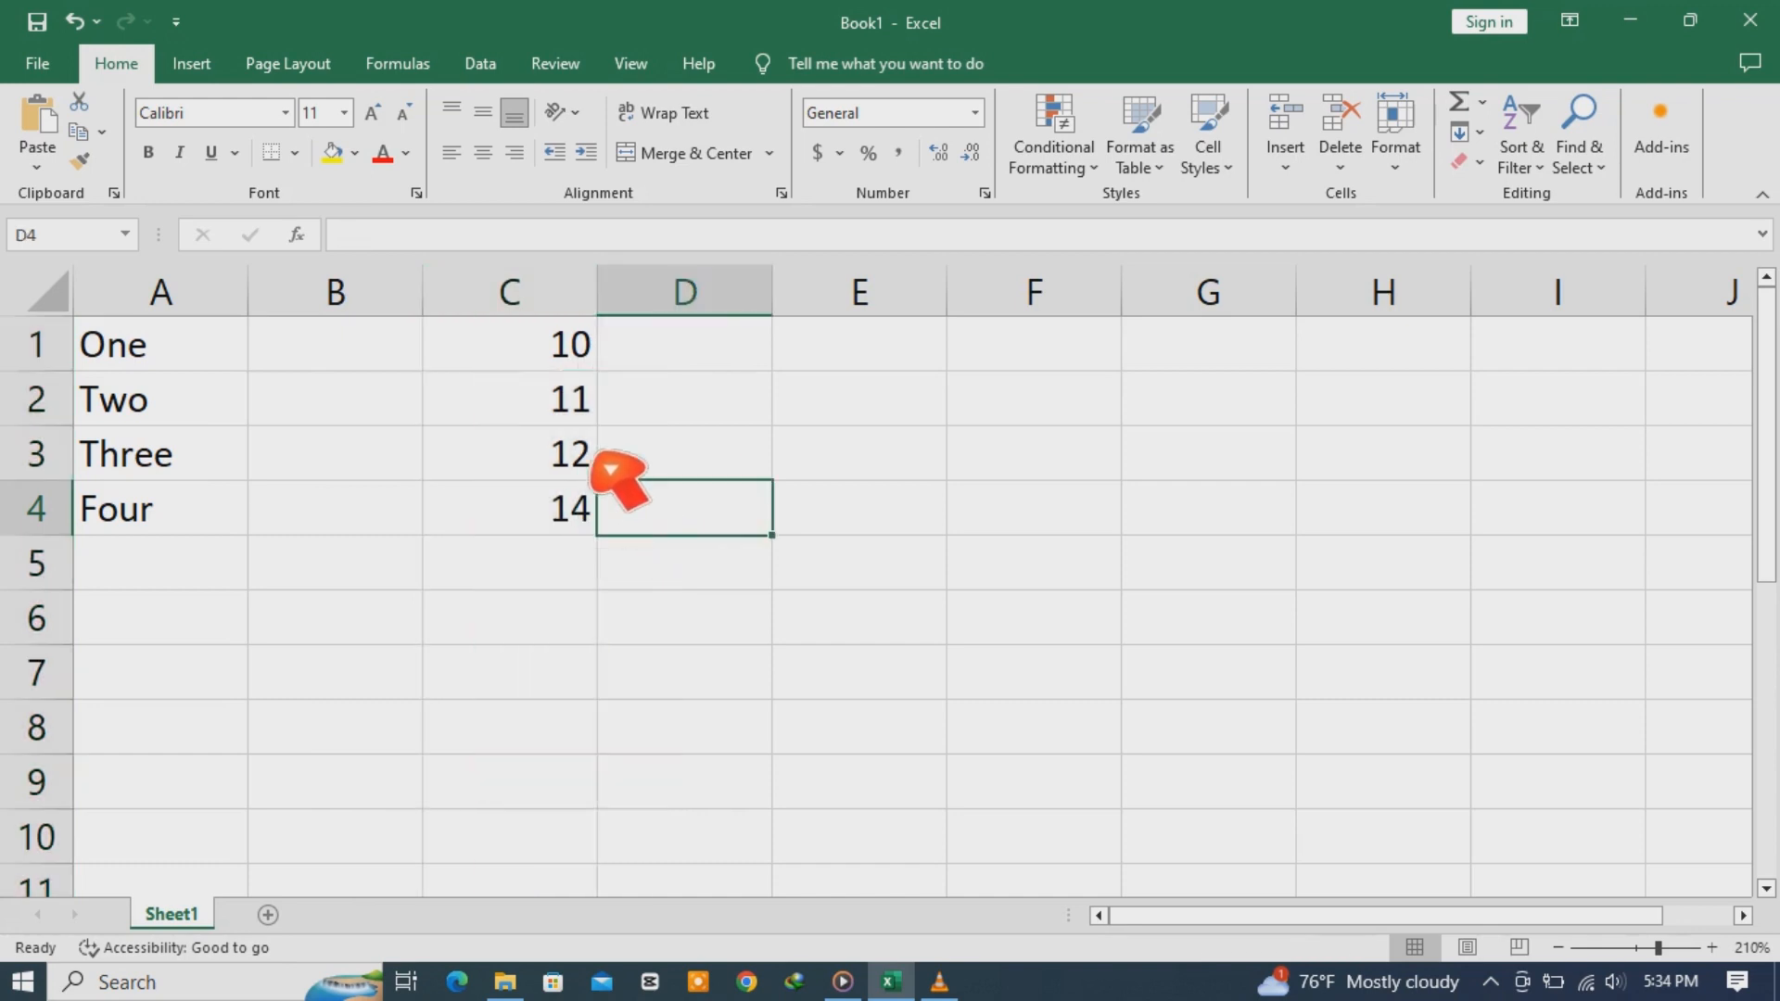
click(563, 310)
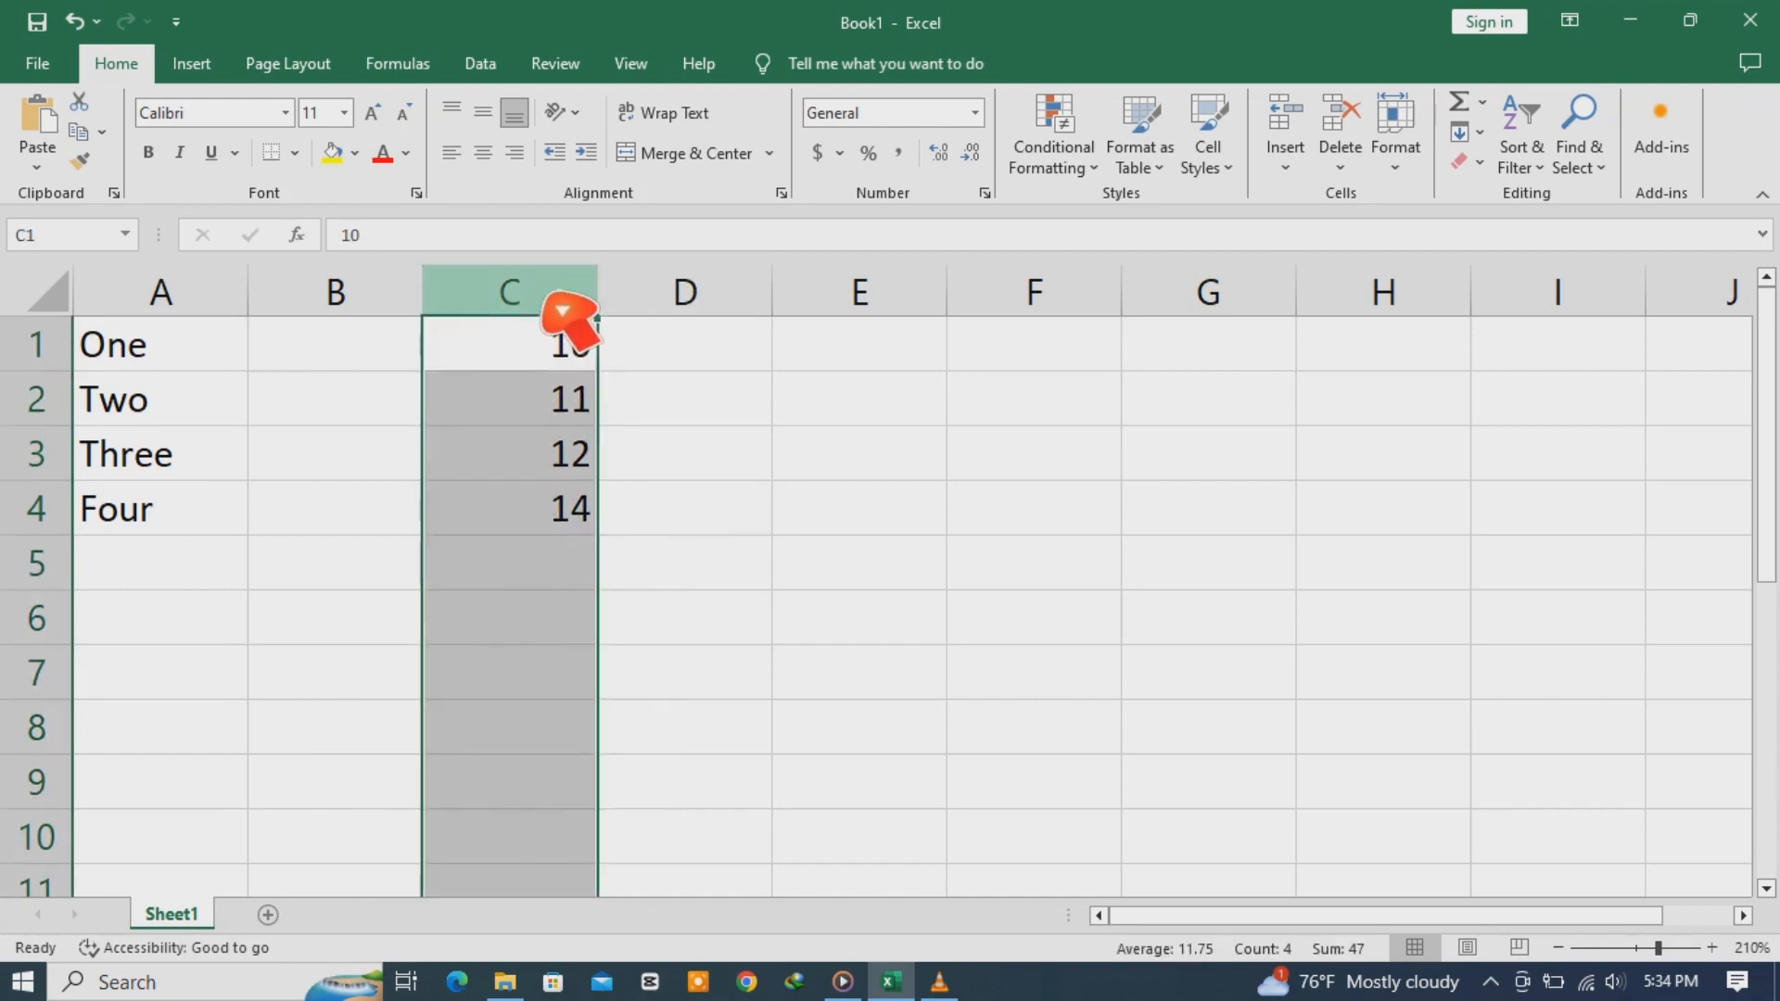
click(185, 364)
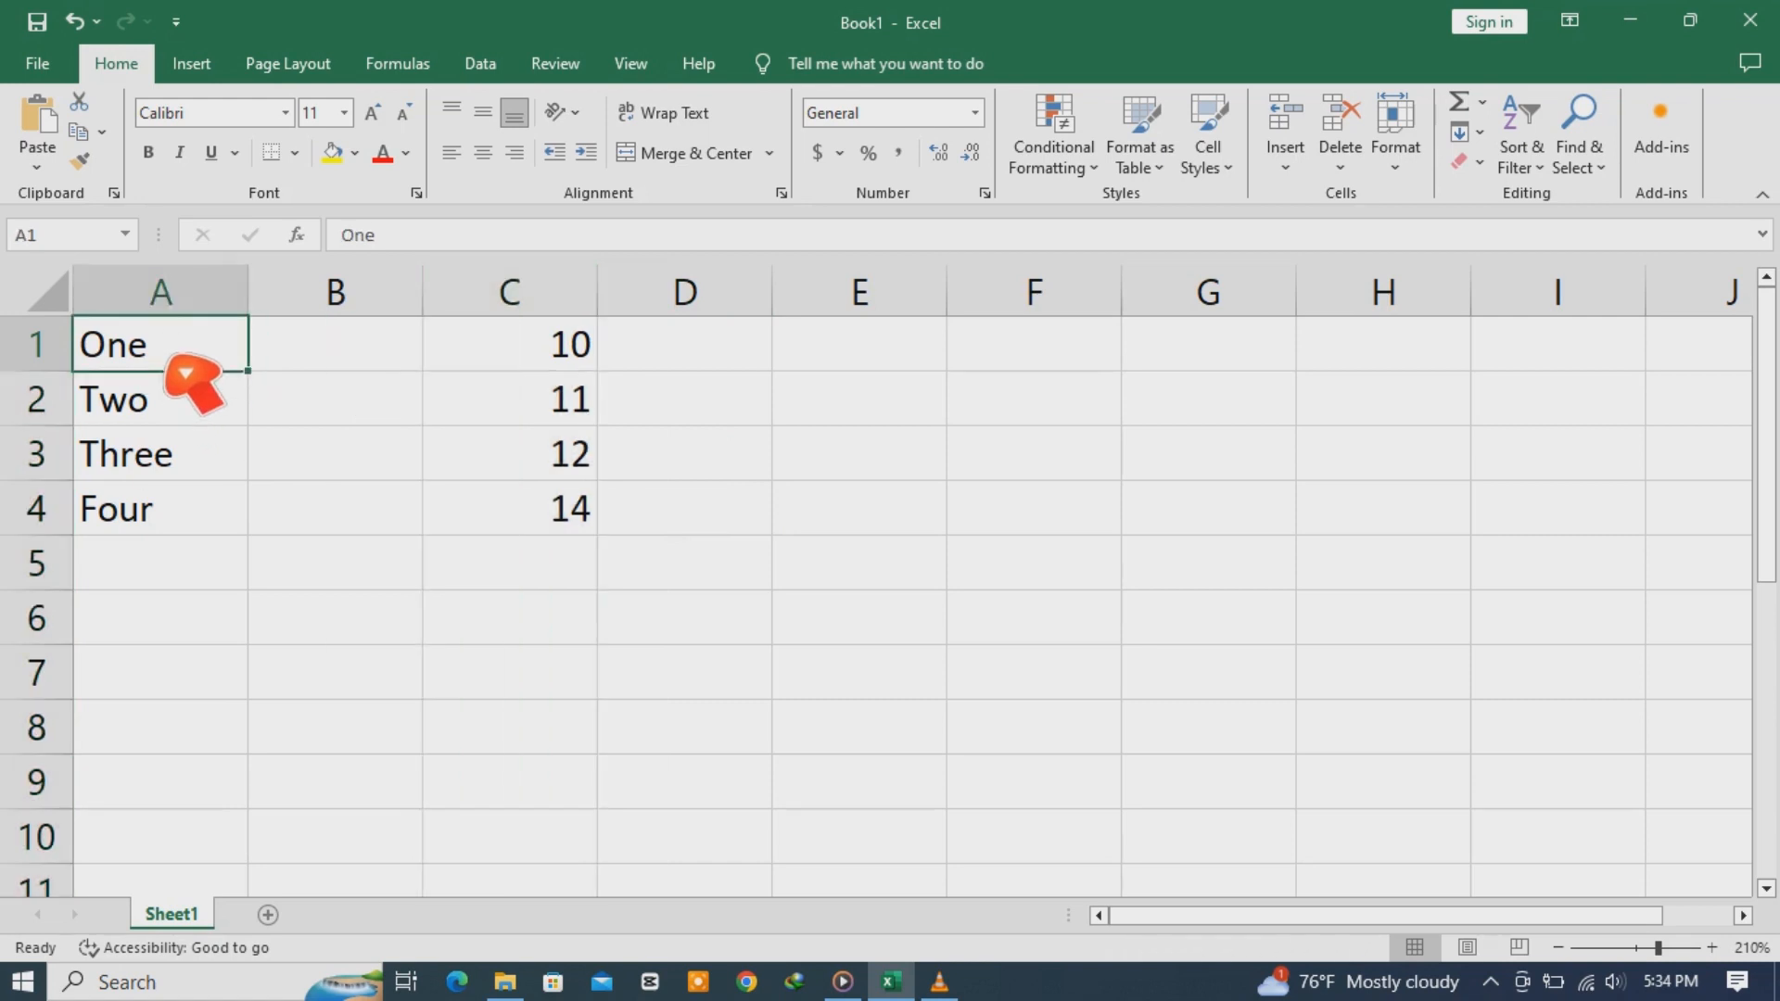
click(190, 408)
click(196, 364)
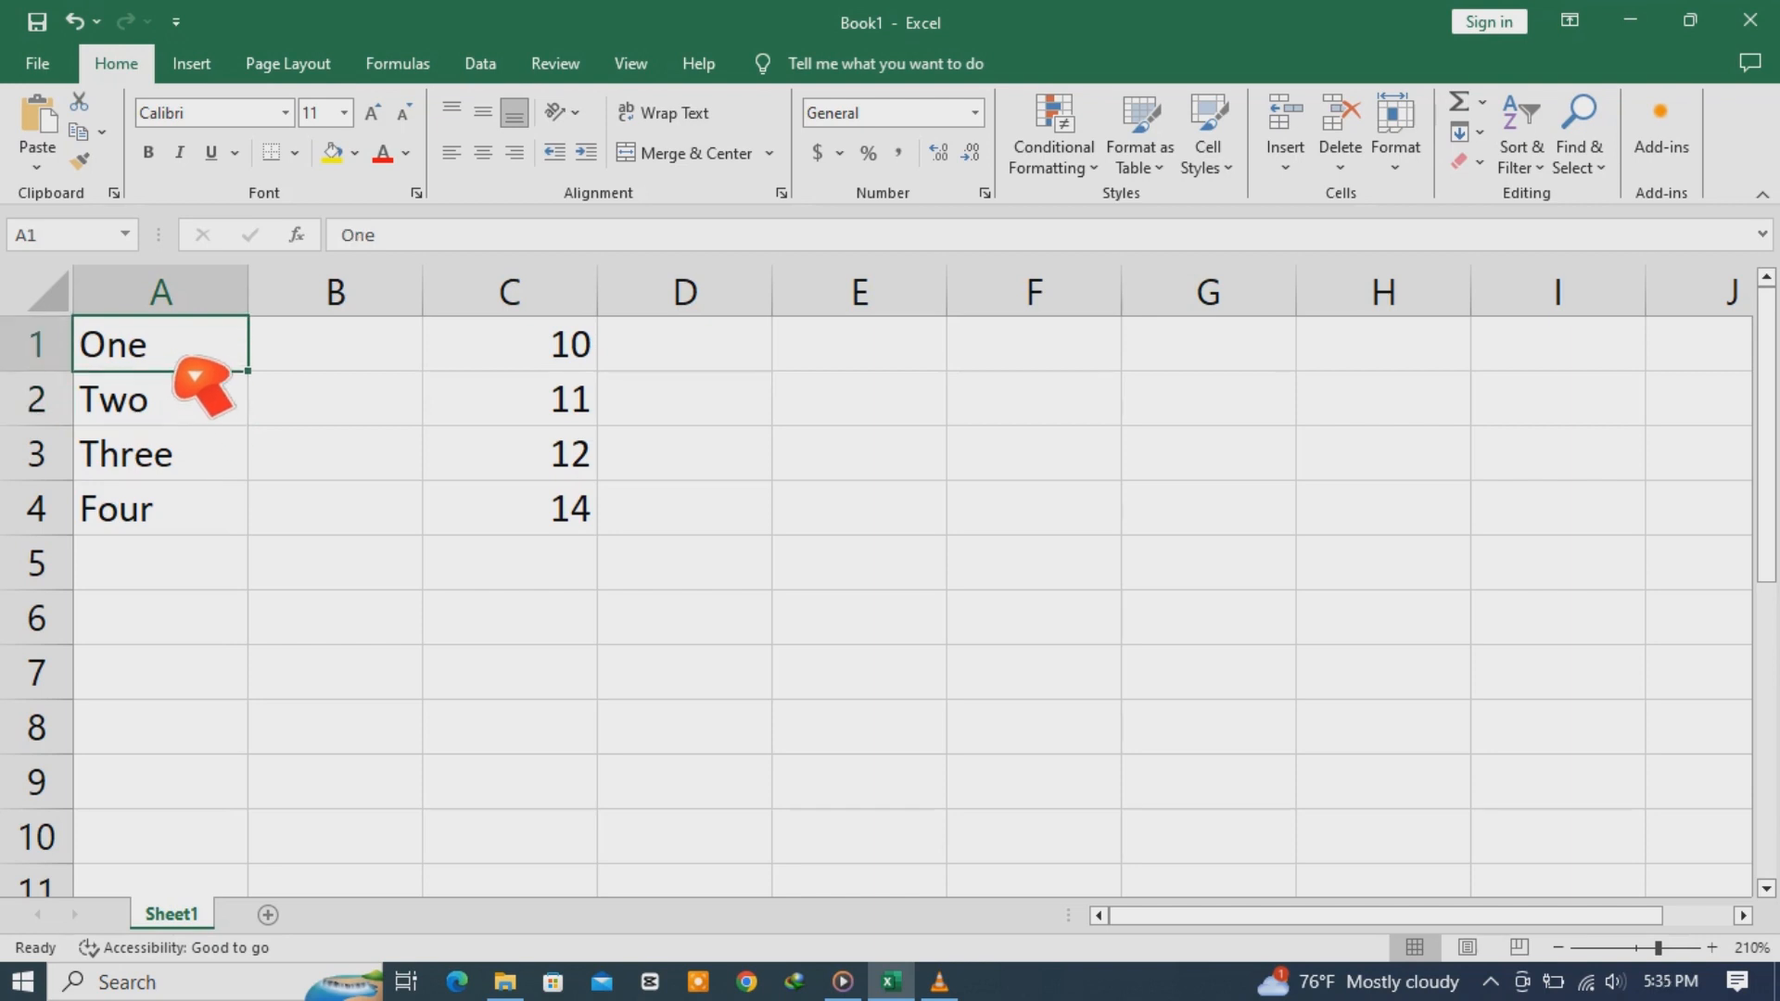
click(190, 408)
click(184, 351)
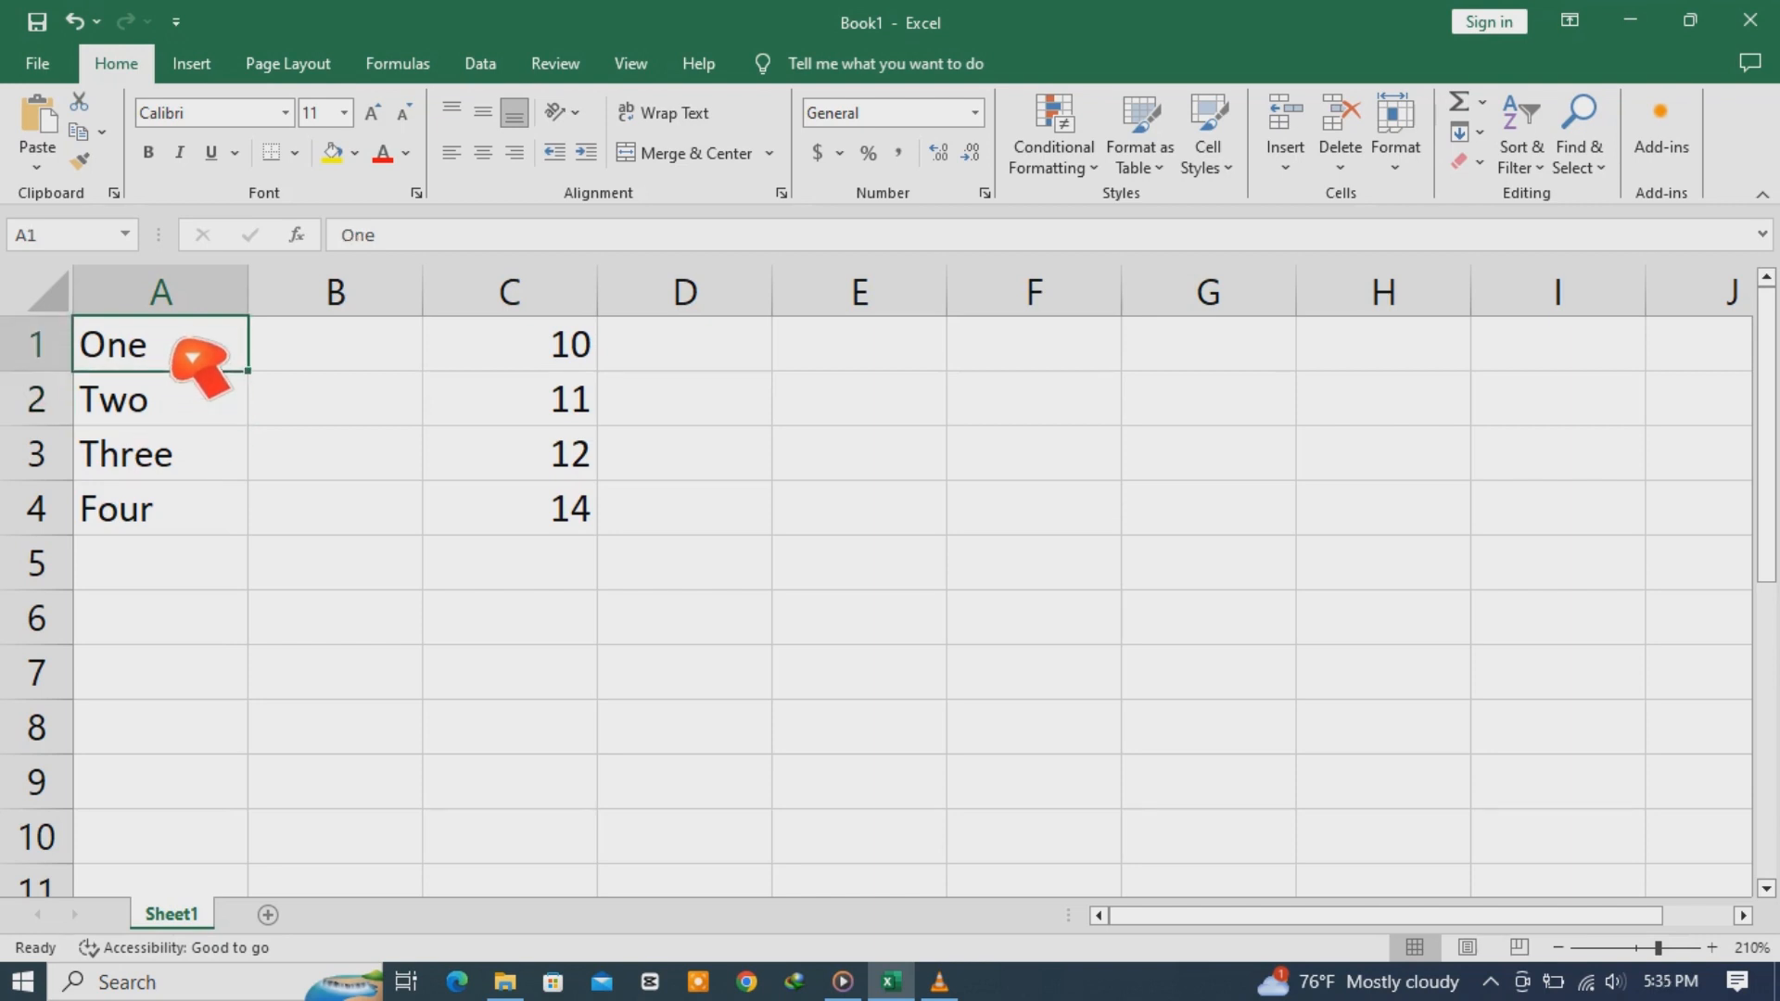
Open cell A1 for editing and check which page layout, formula and data commands are available in edit mode
double_click(193, 359)
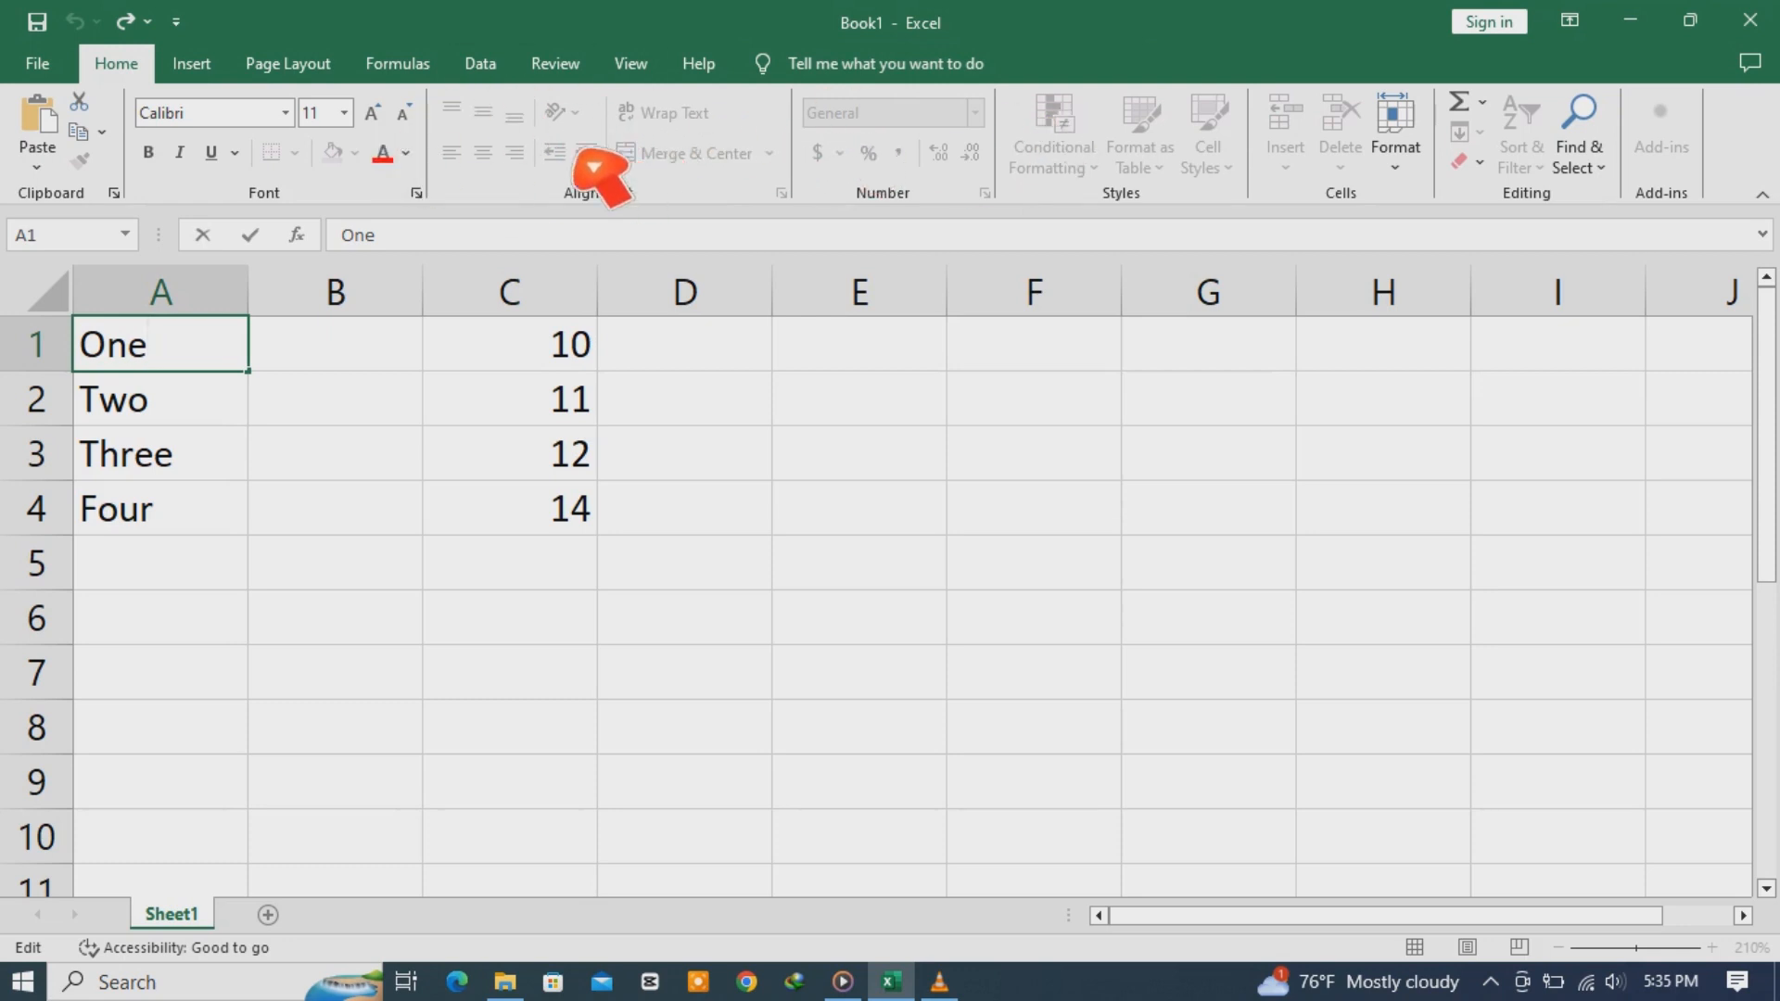
click(325, 65)
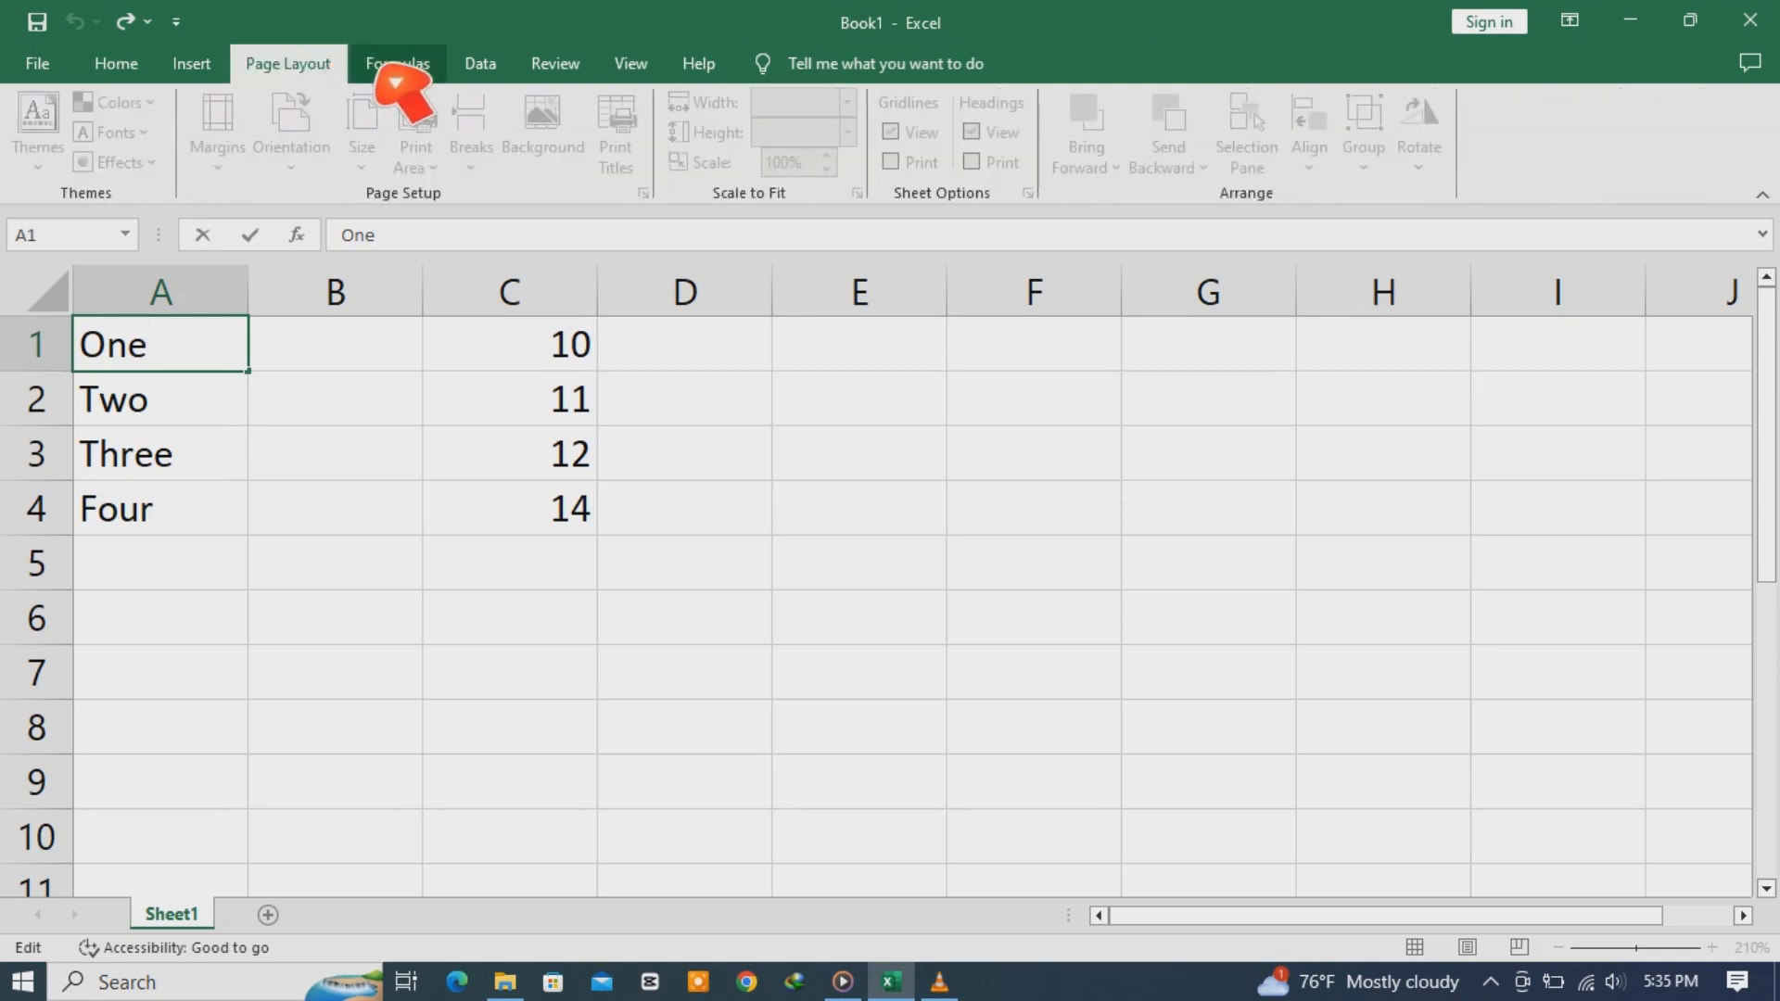
click(397, 67)
click(480, 69)
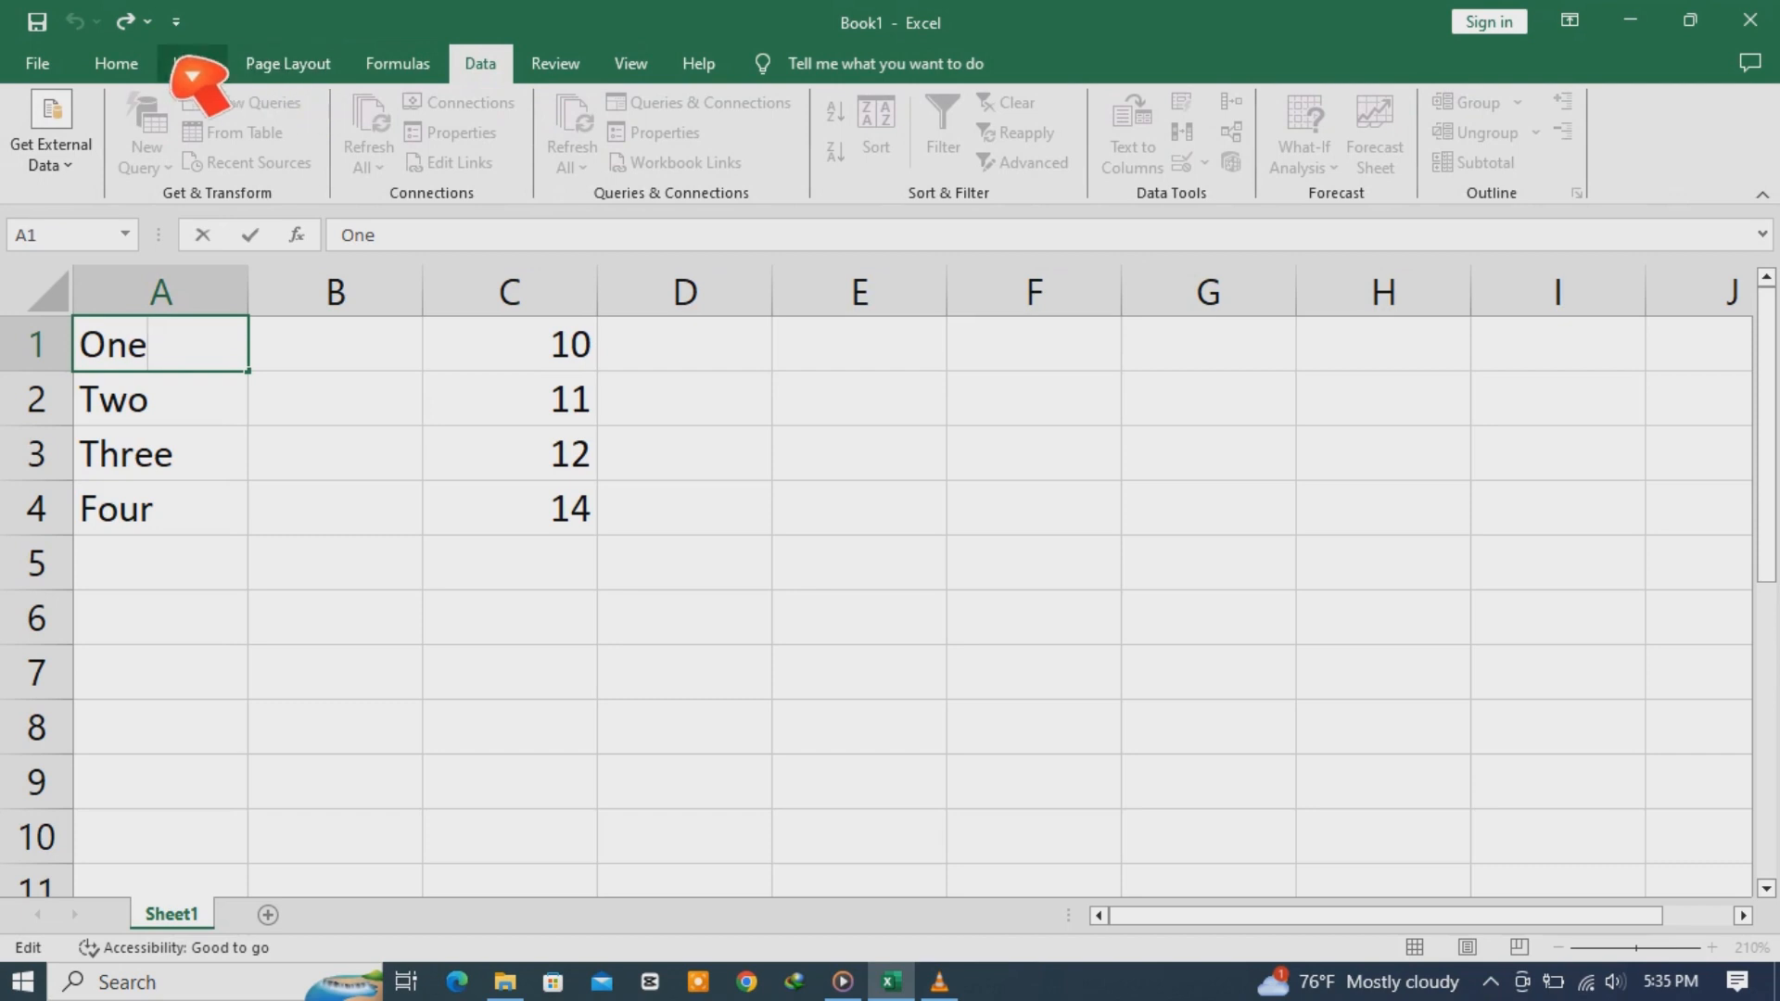
click(135, 67)
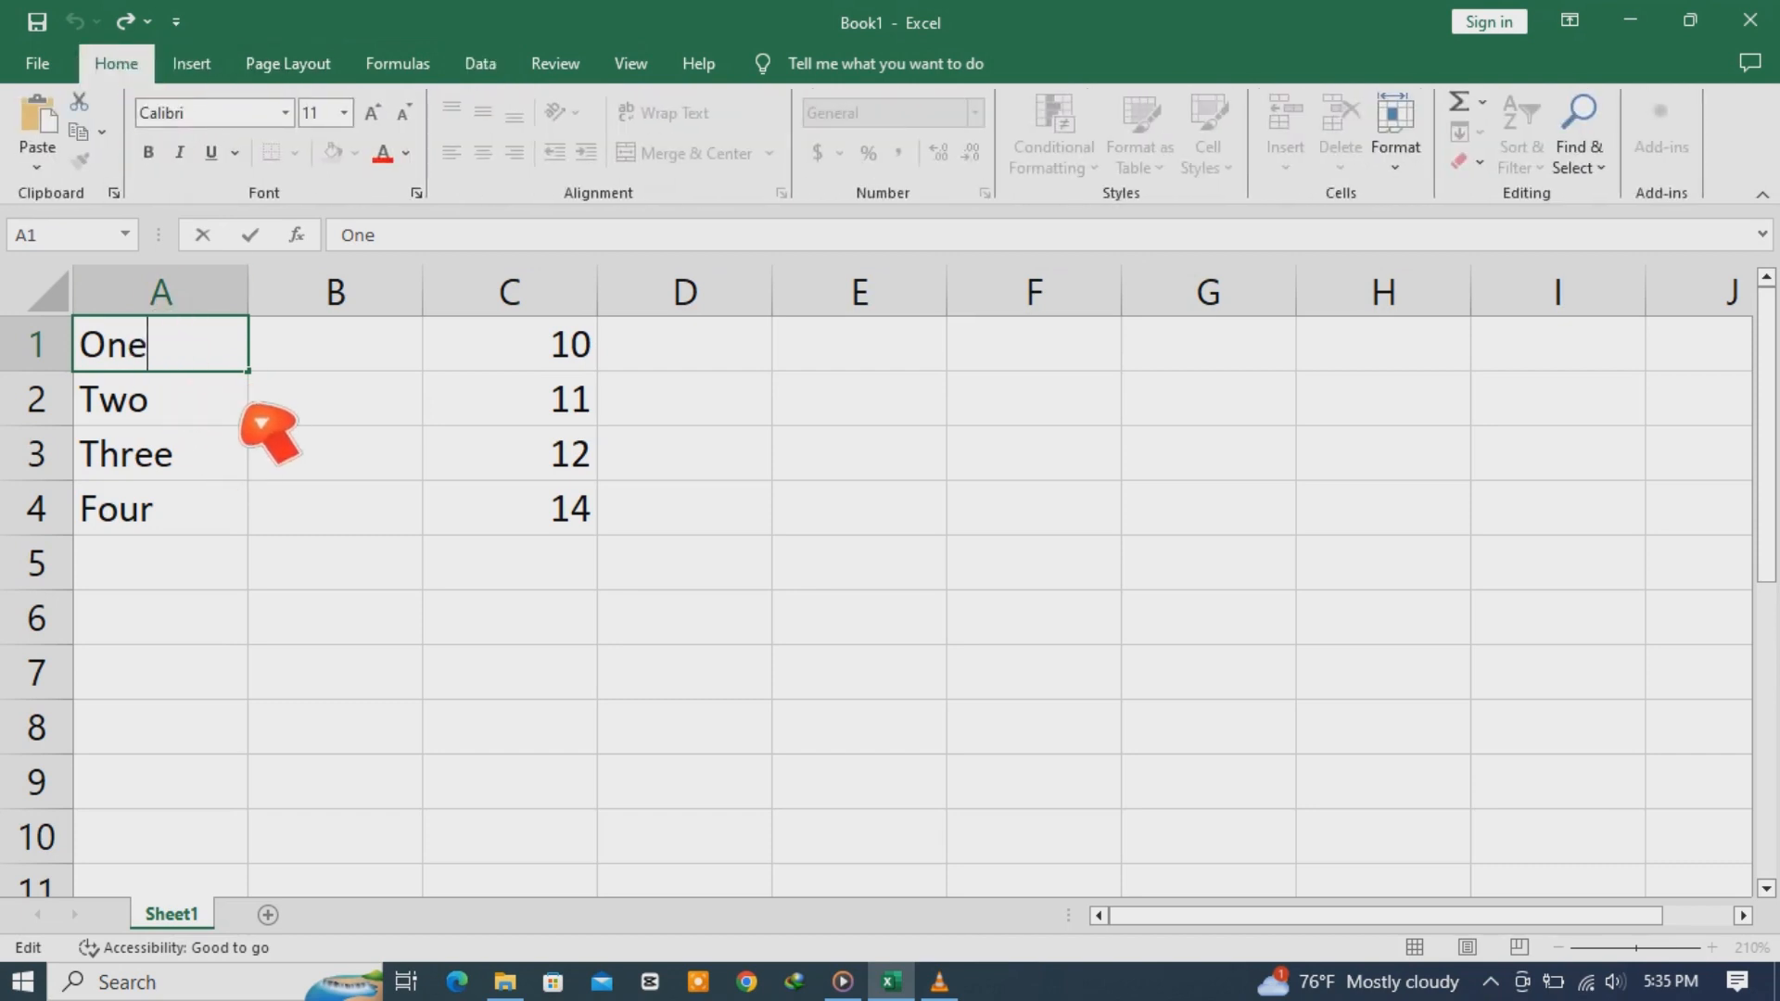
key(Escape)
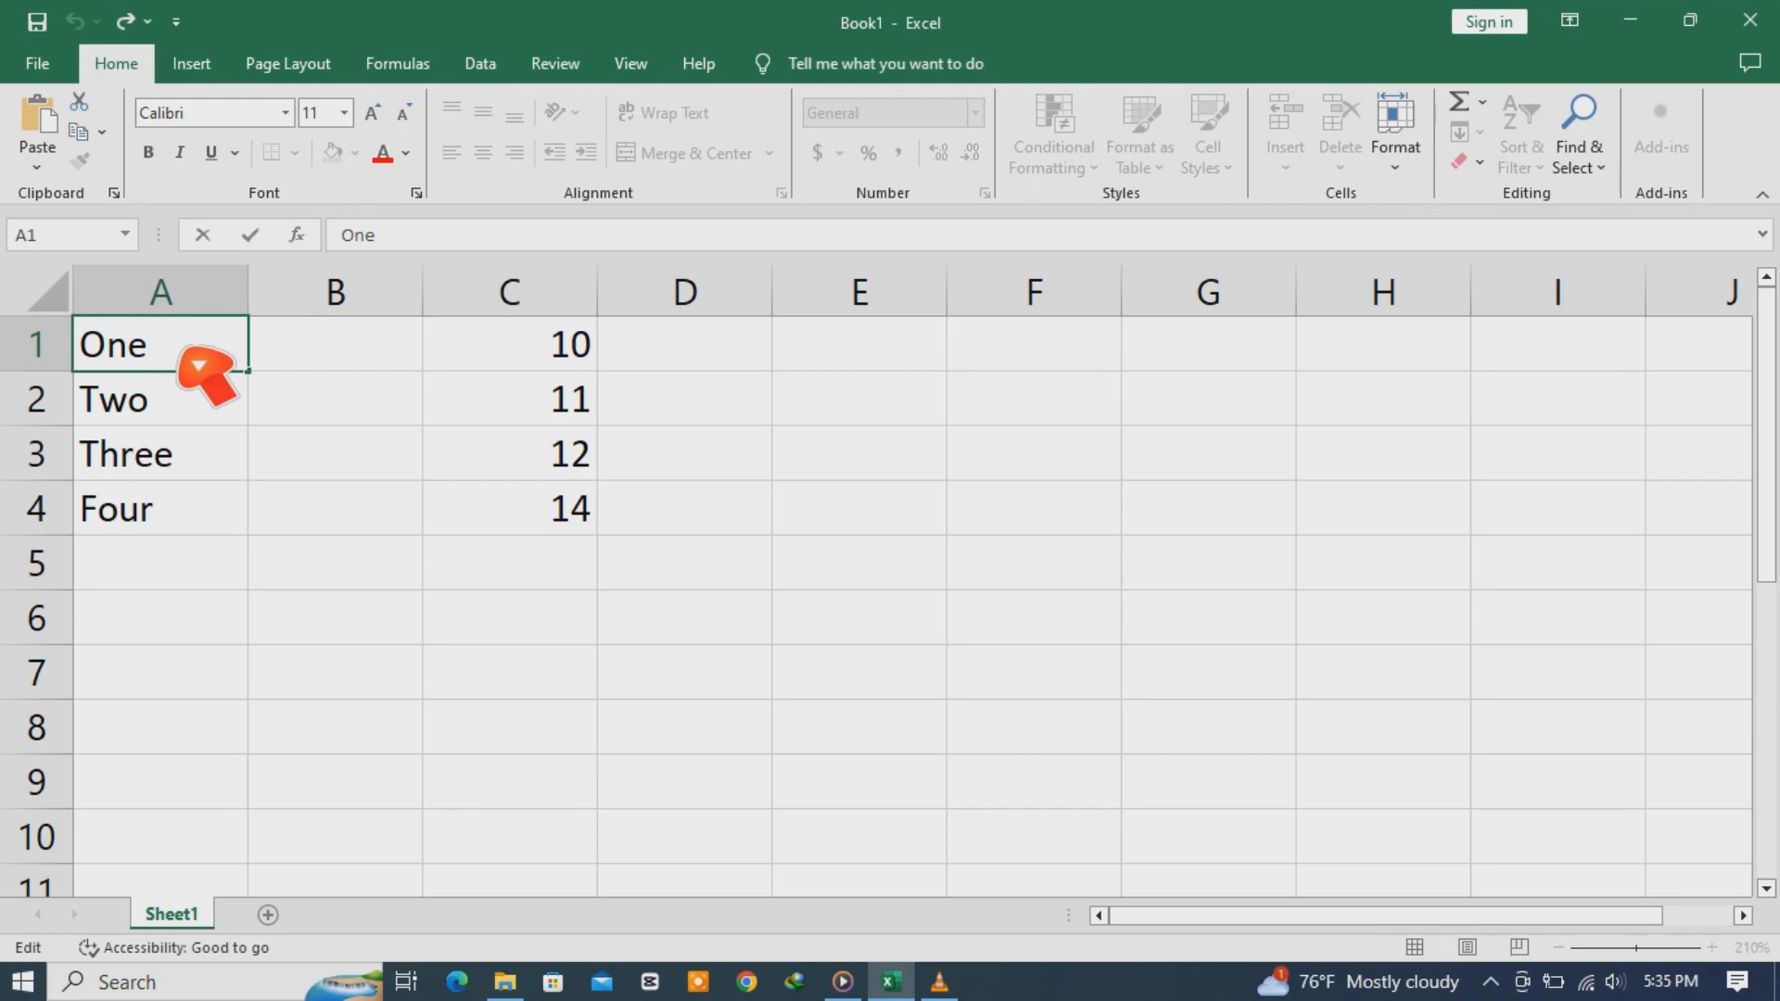
Replace the text in cell A1 with "Five"
key(BackSpace)
key(BackSpace)
text(five)
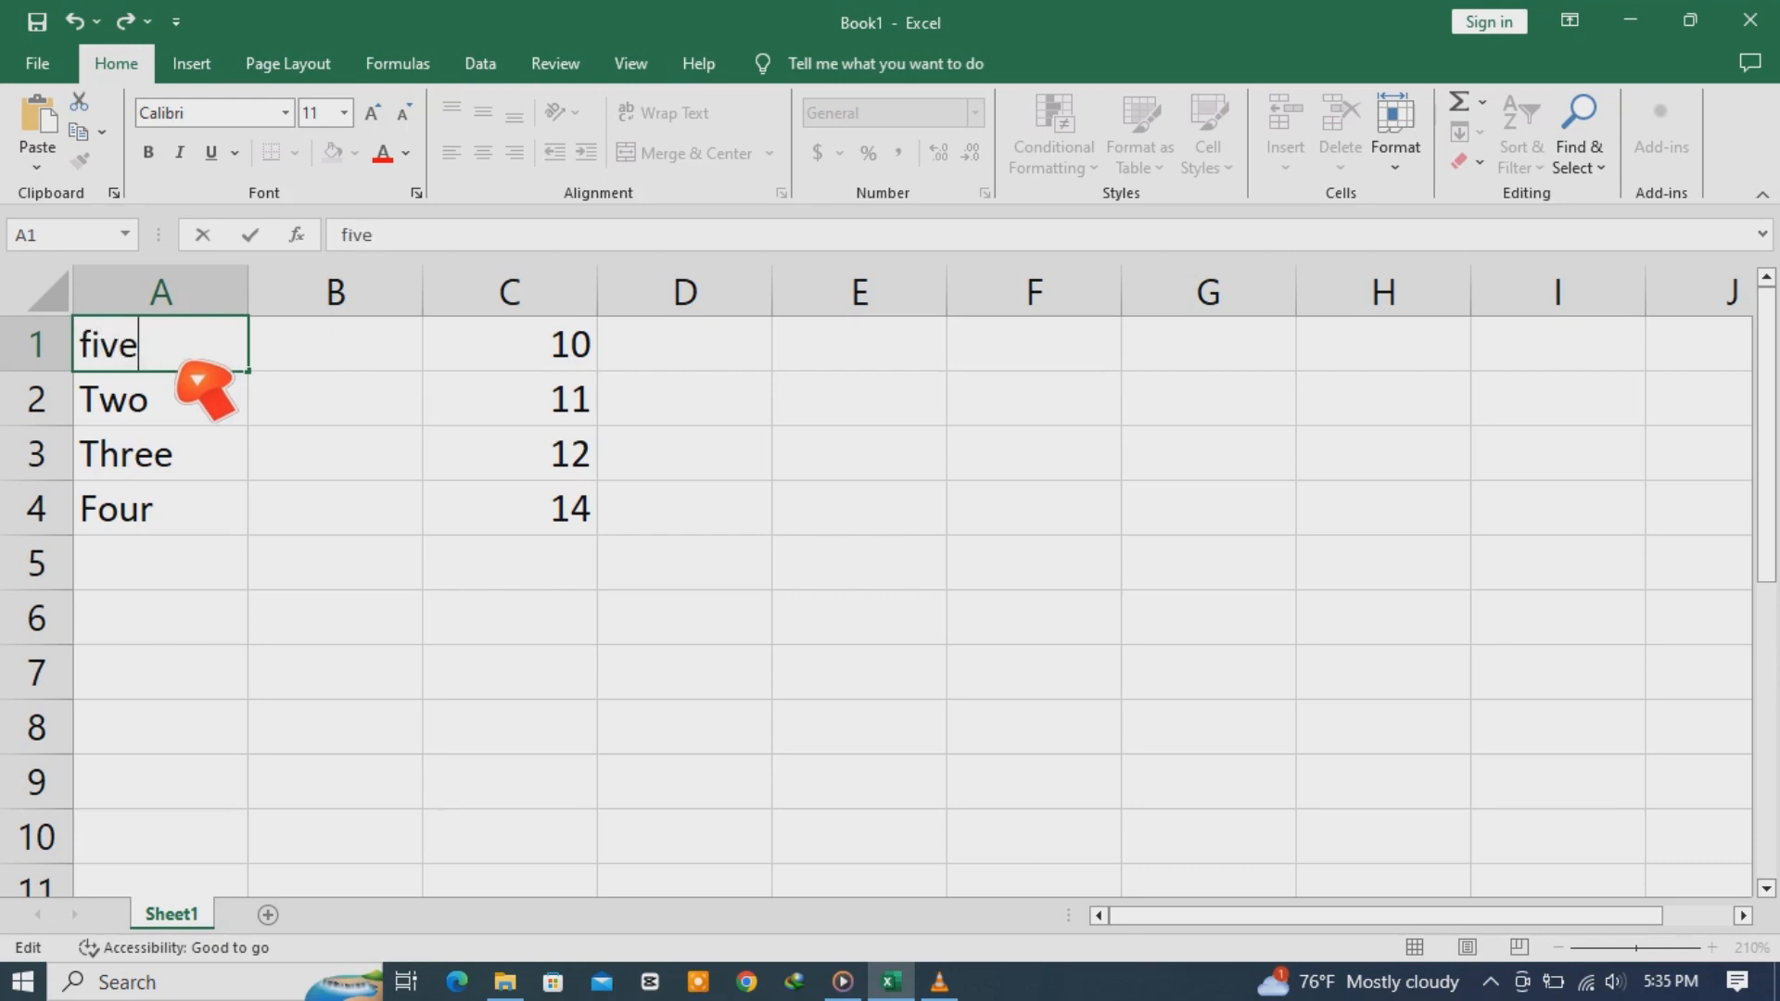
key(BackSpace)
key(BackSpace)
key(BackSpace)
text(Fi)
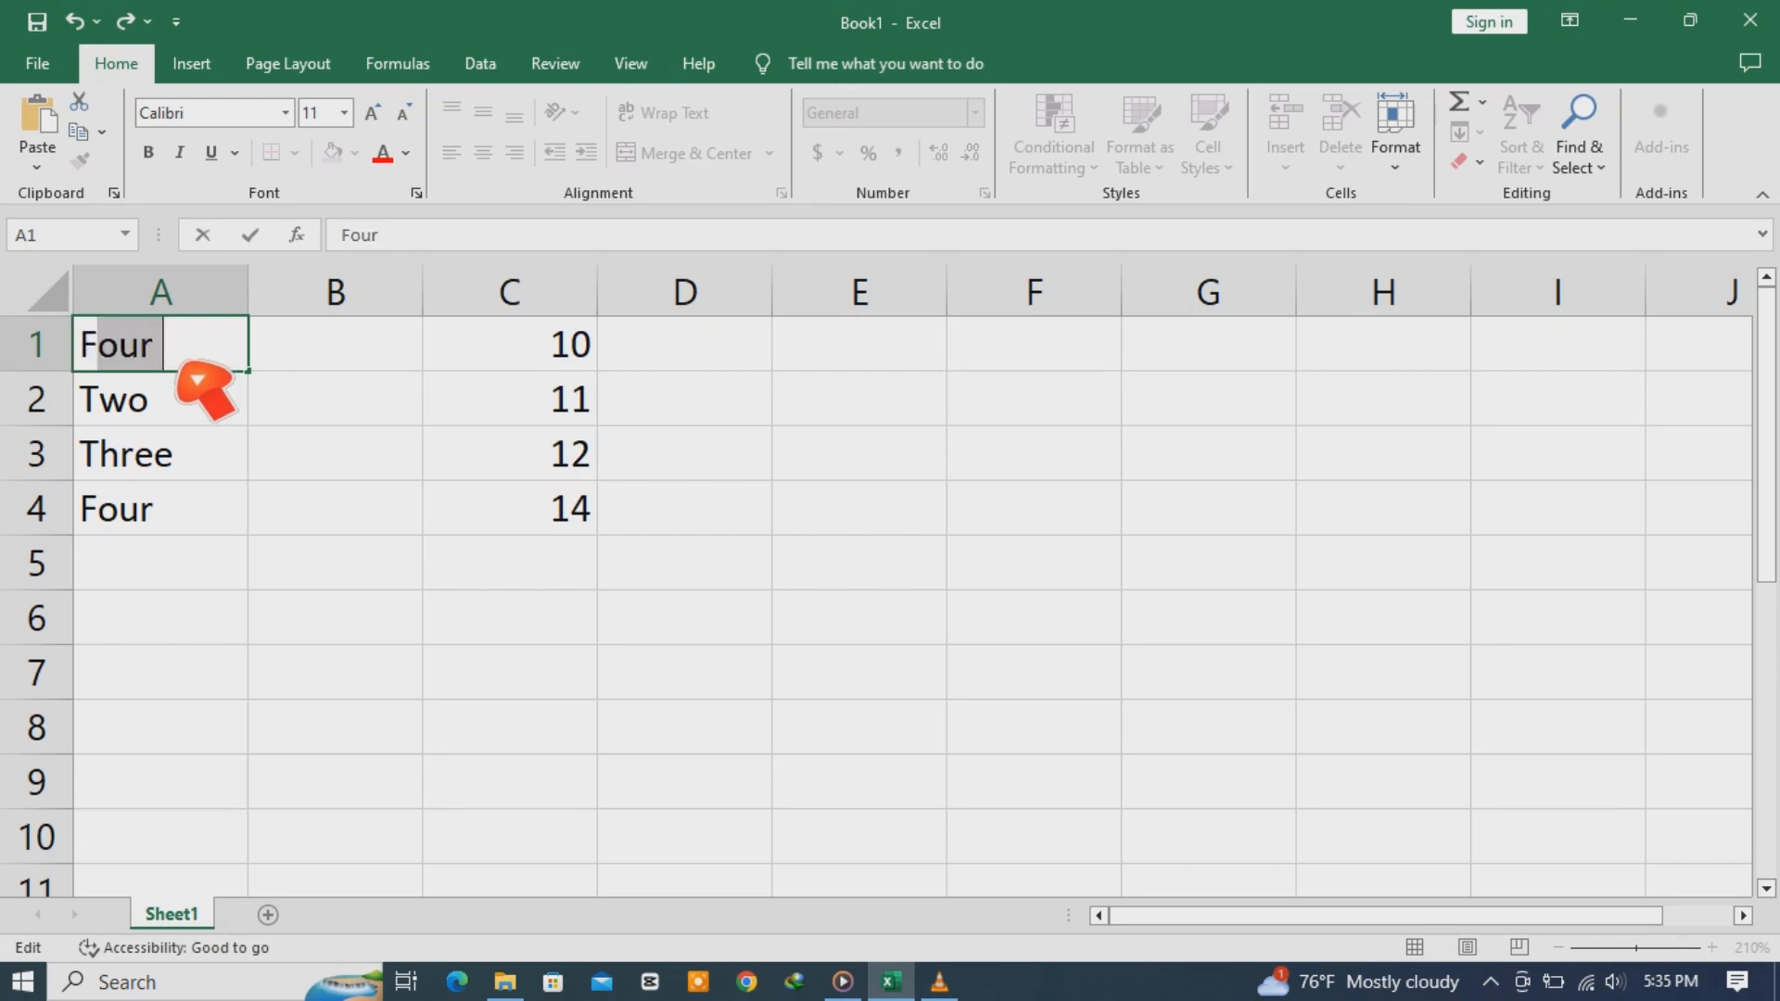
key(Return)
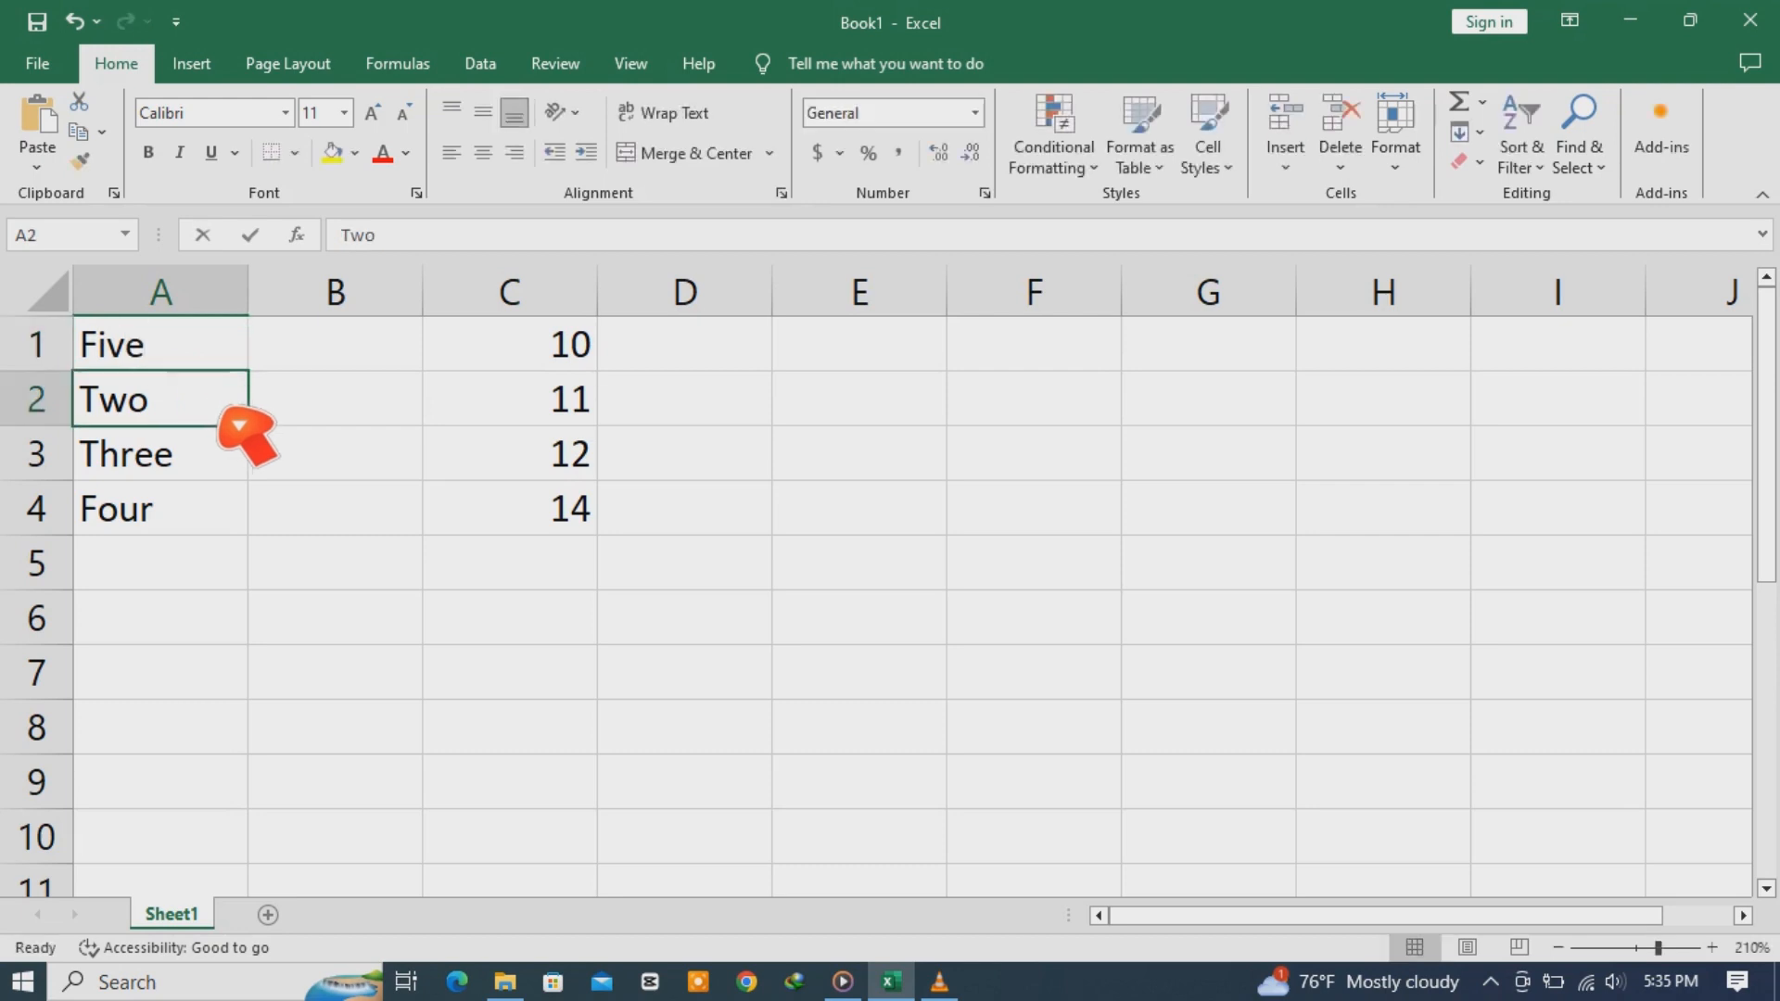
key(F2)
click(232, 359)
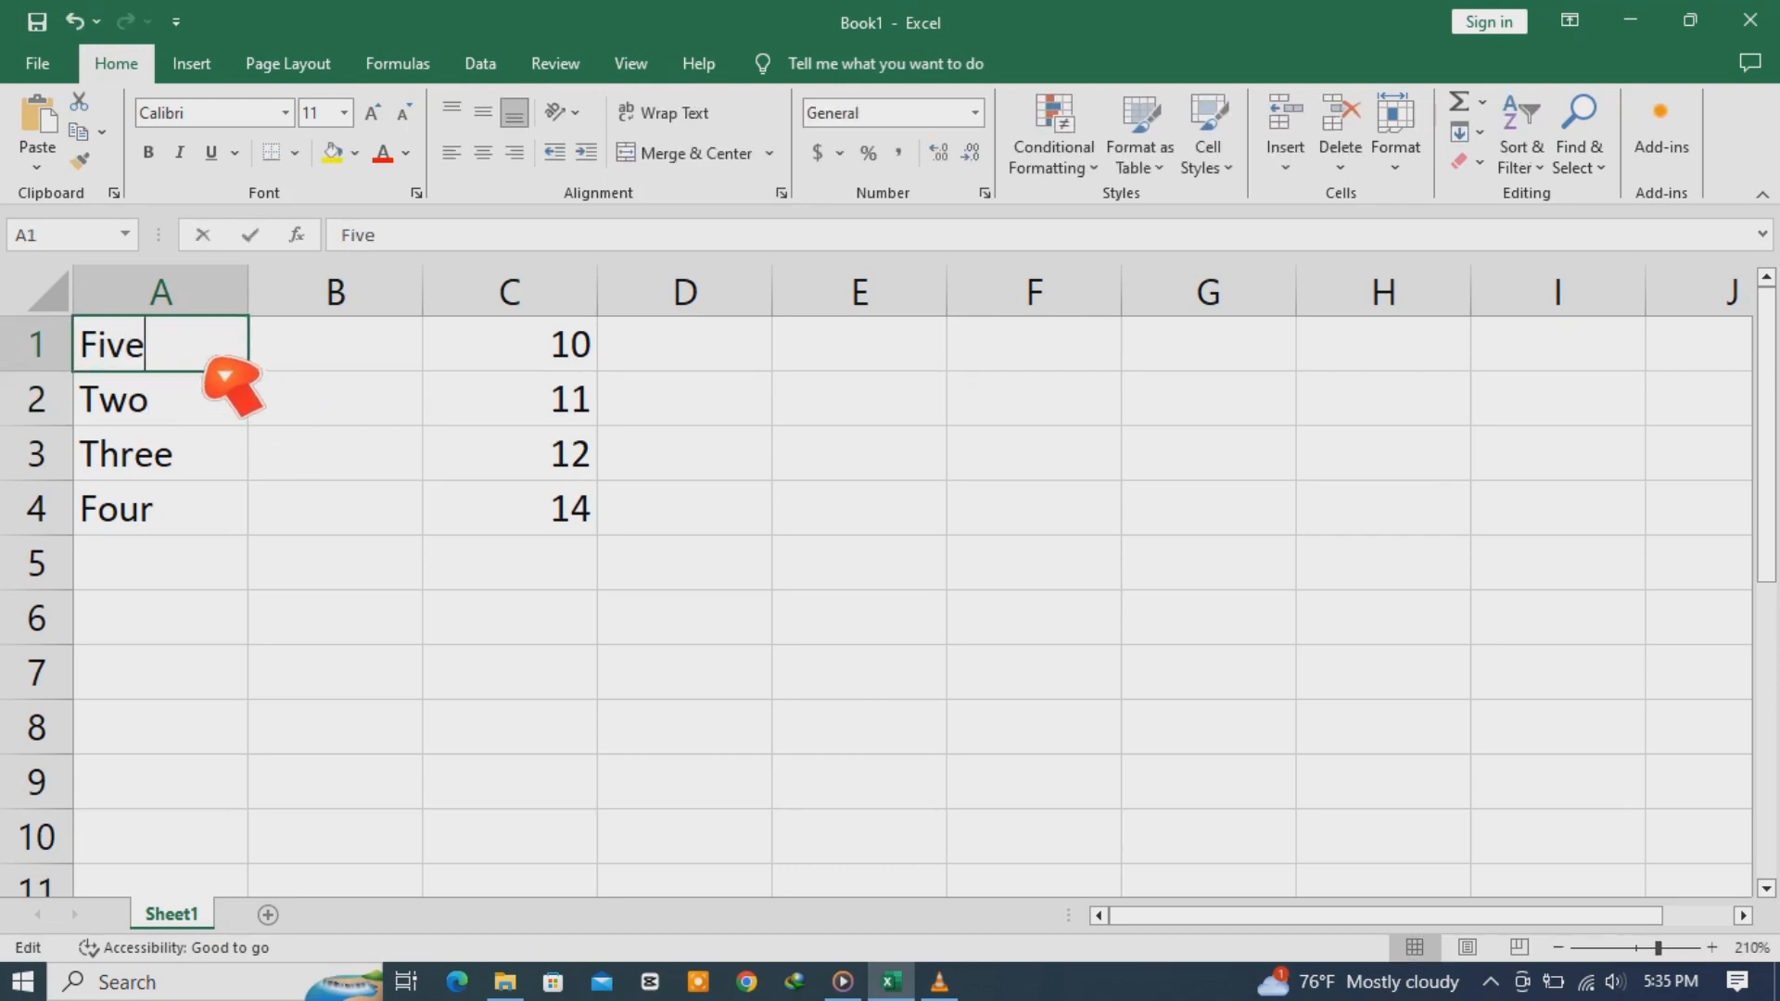
click(221, 415)
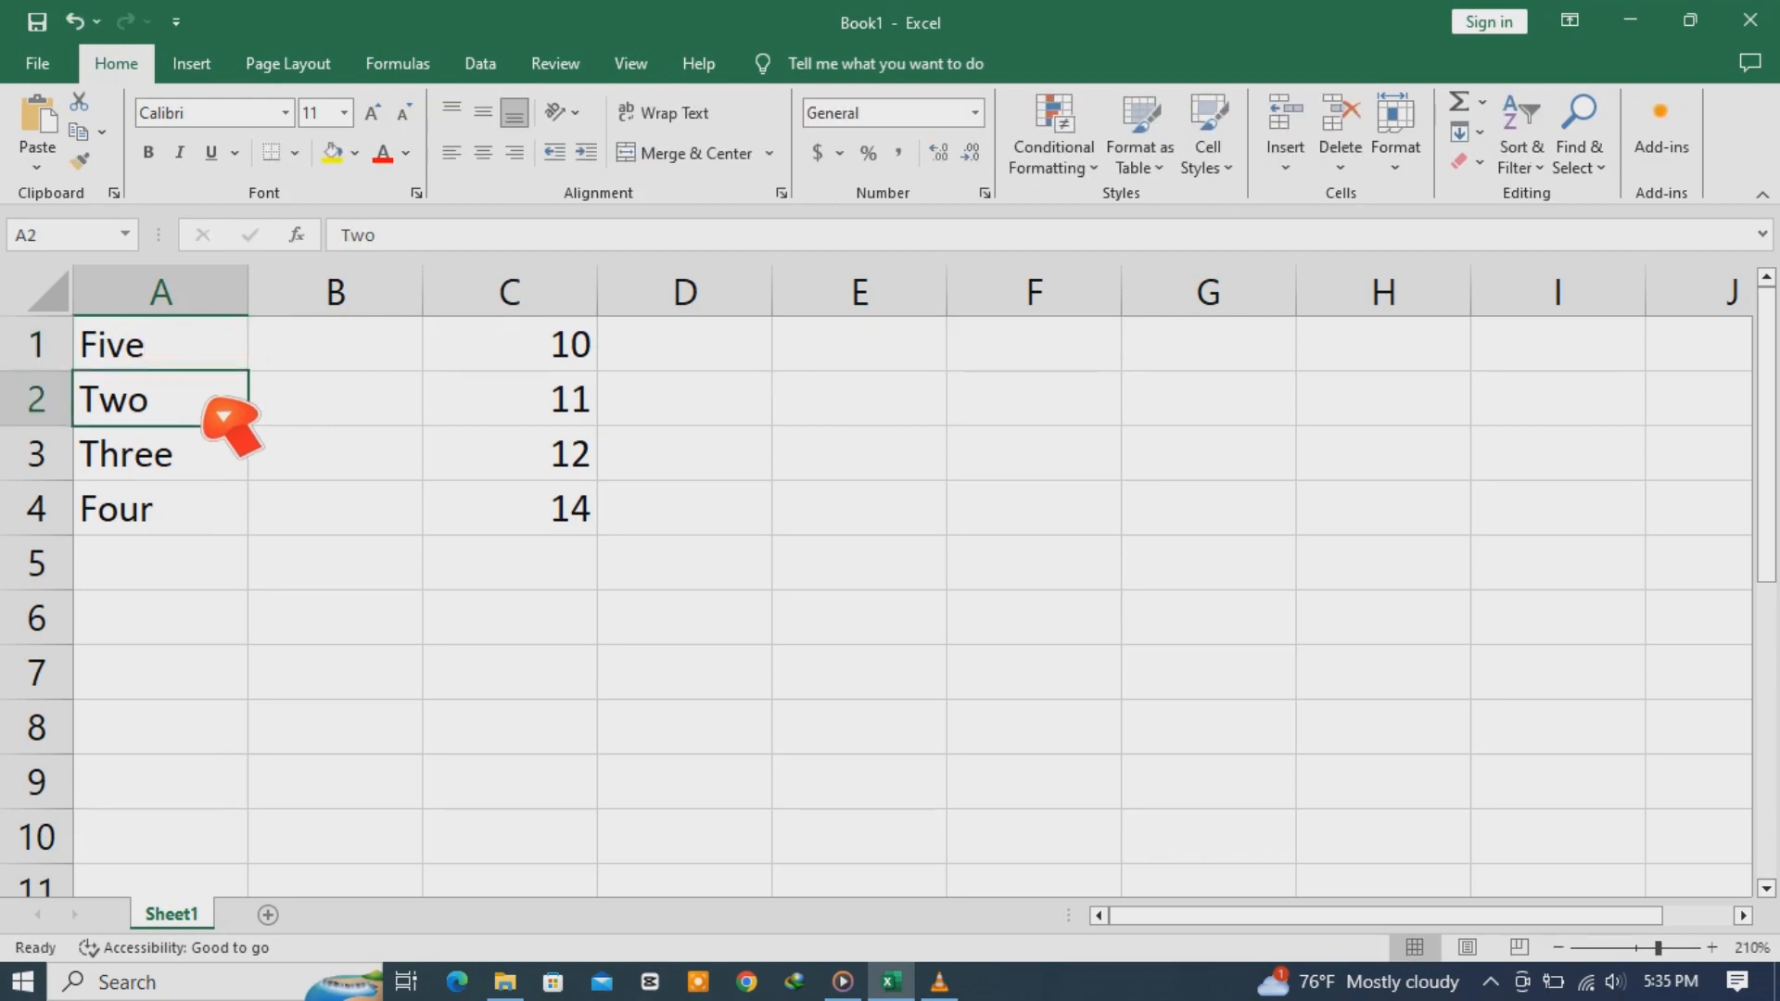
click(208, 367)
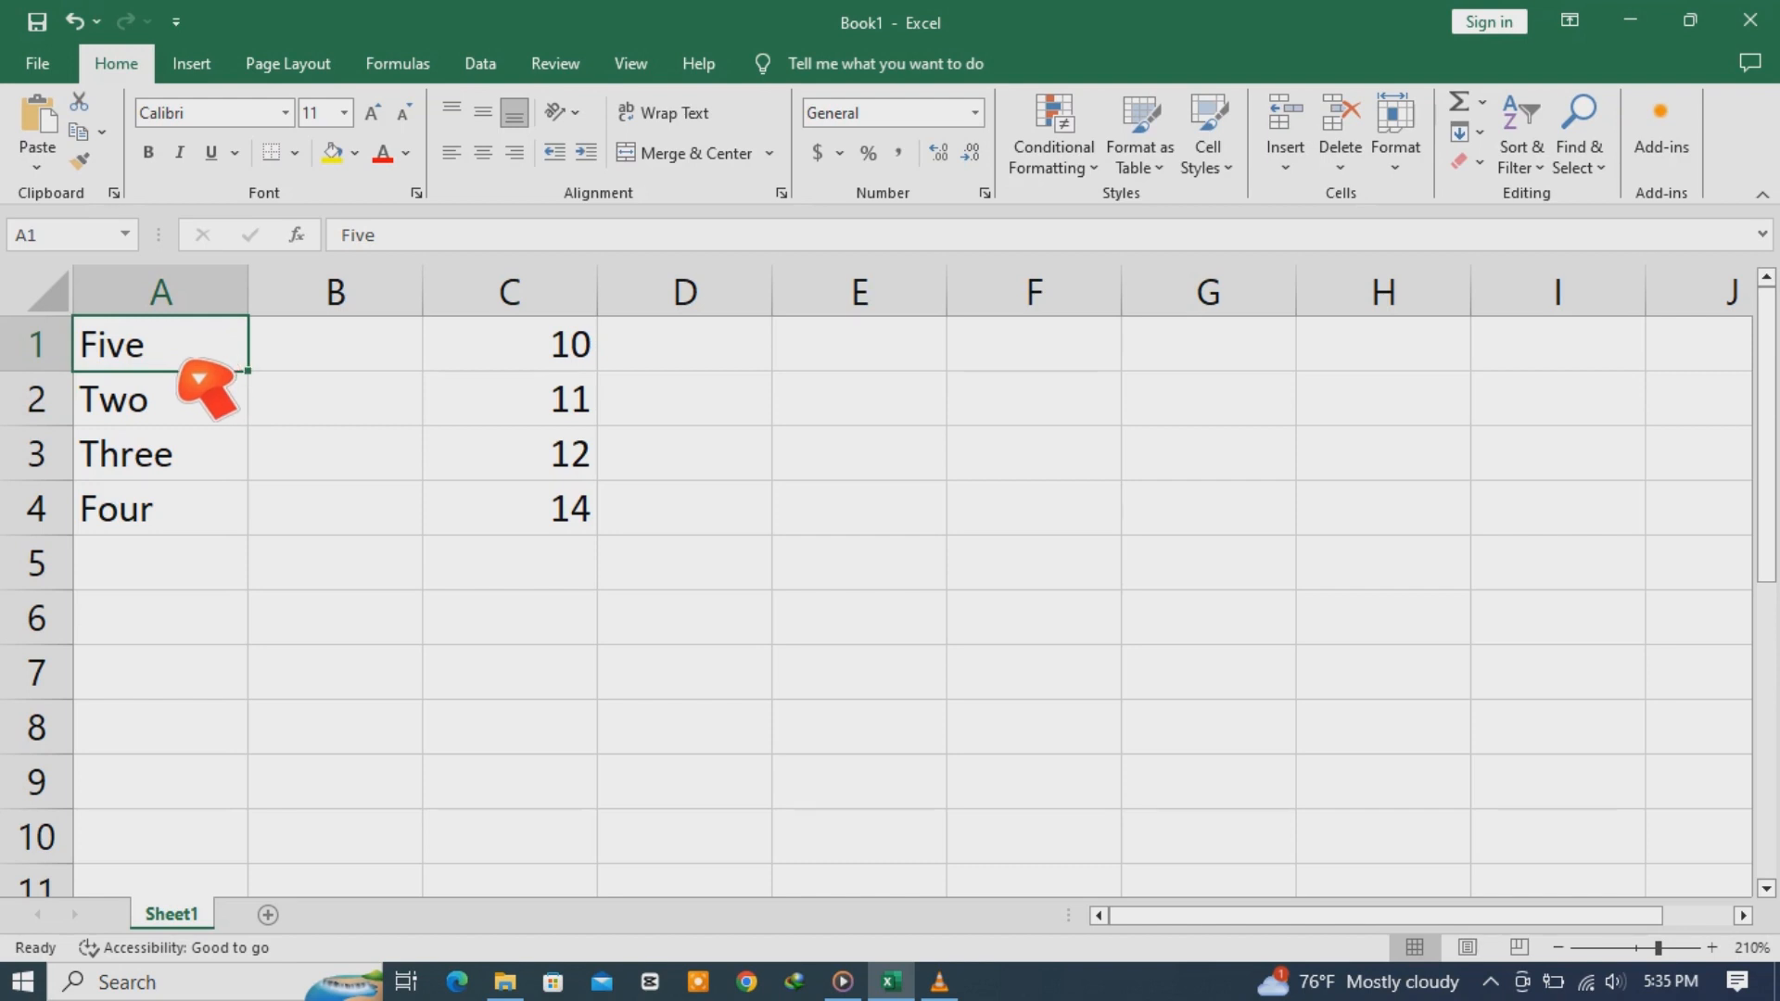
click(206, 380)
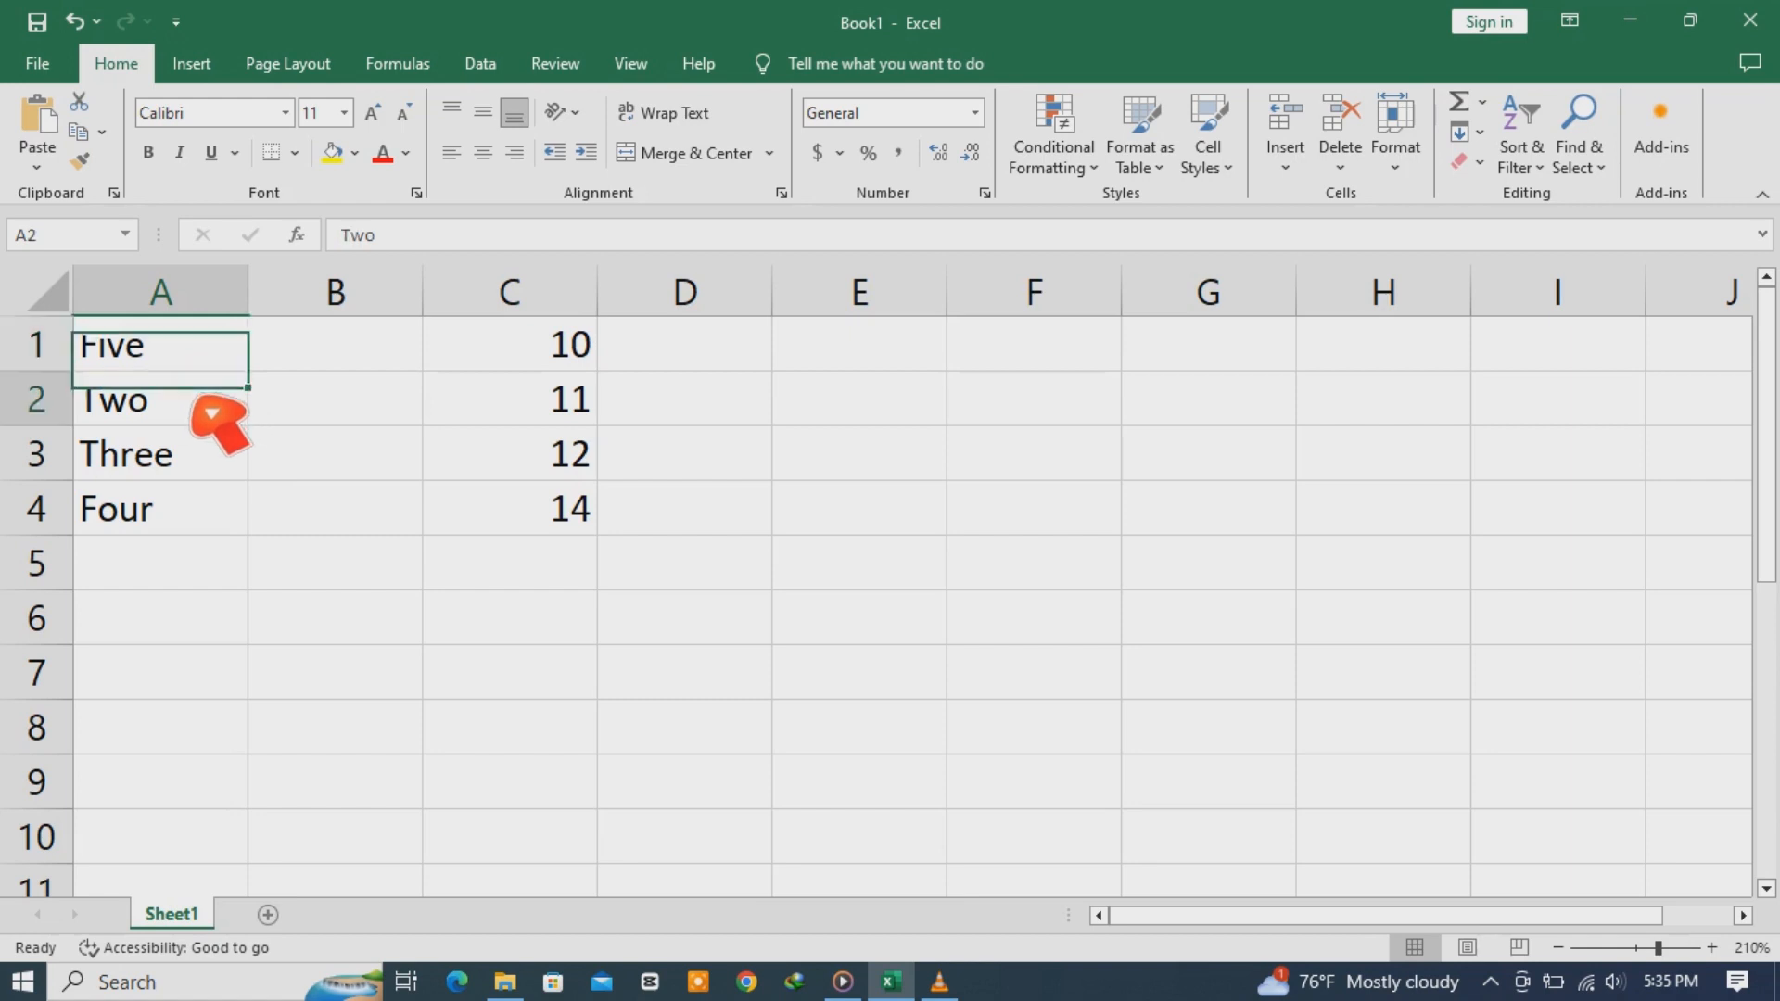
click(186, 362)
Overwrite cell A2 with "five" and cell C1 with 14
key(Down)
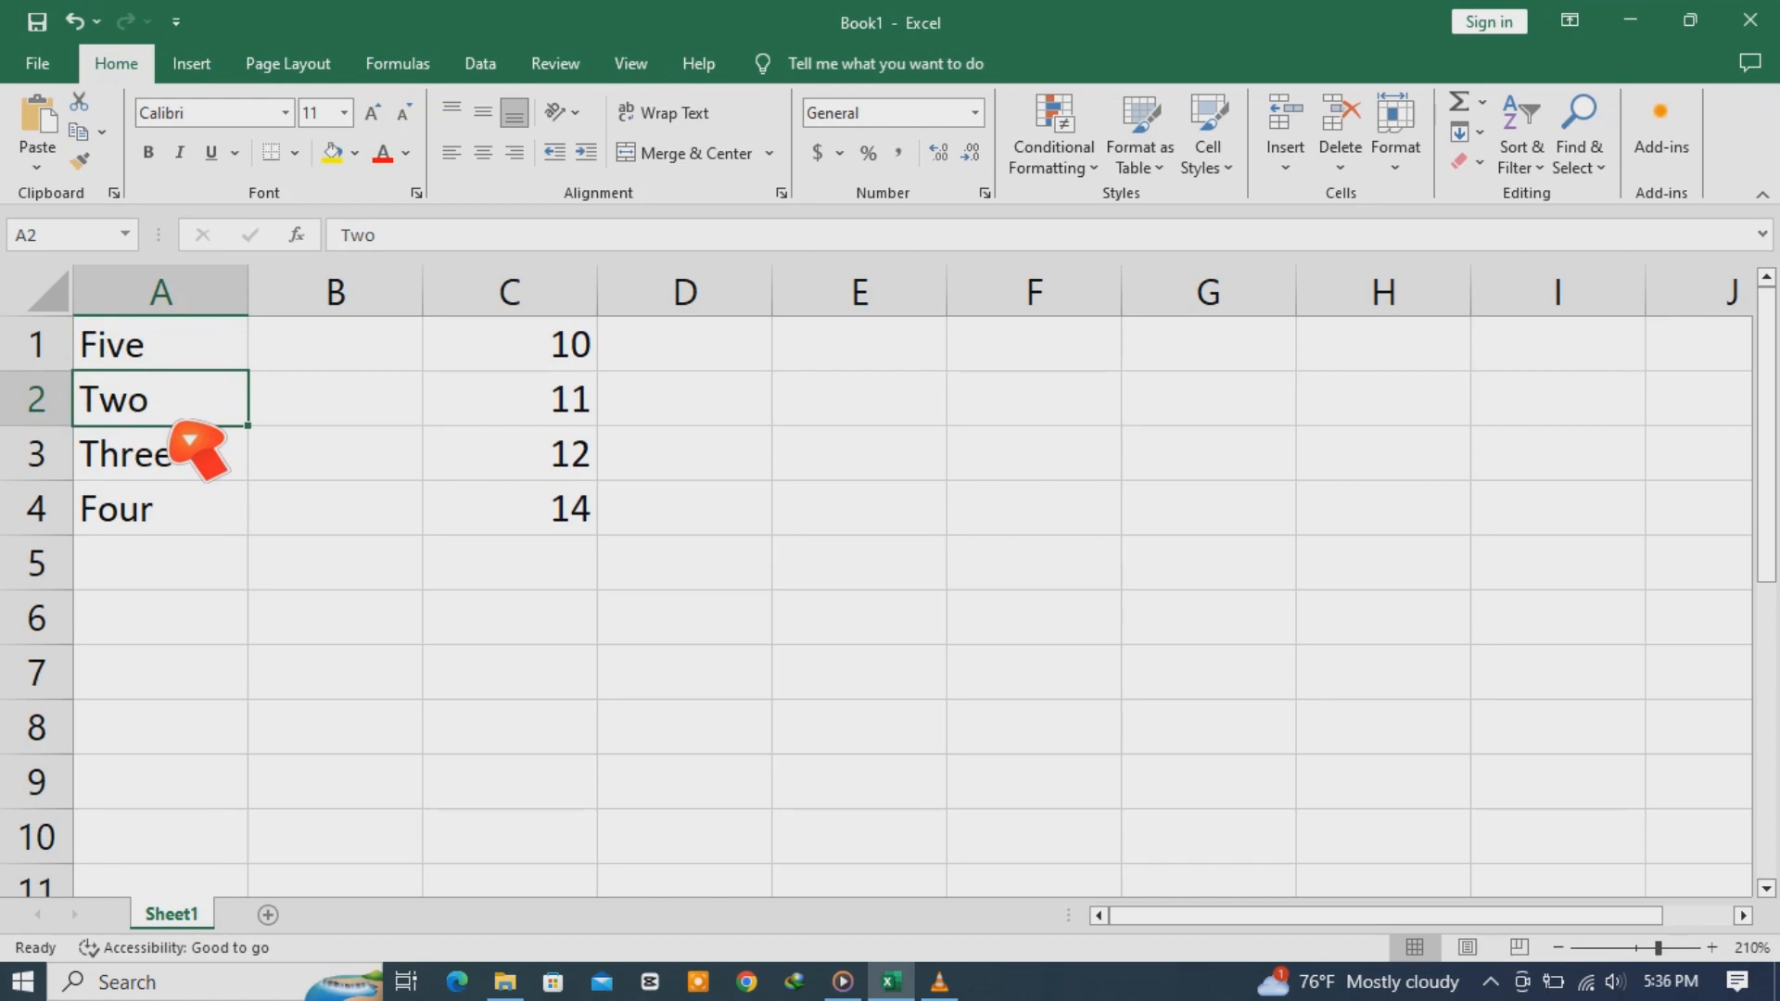
text(five)
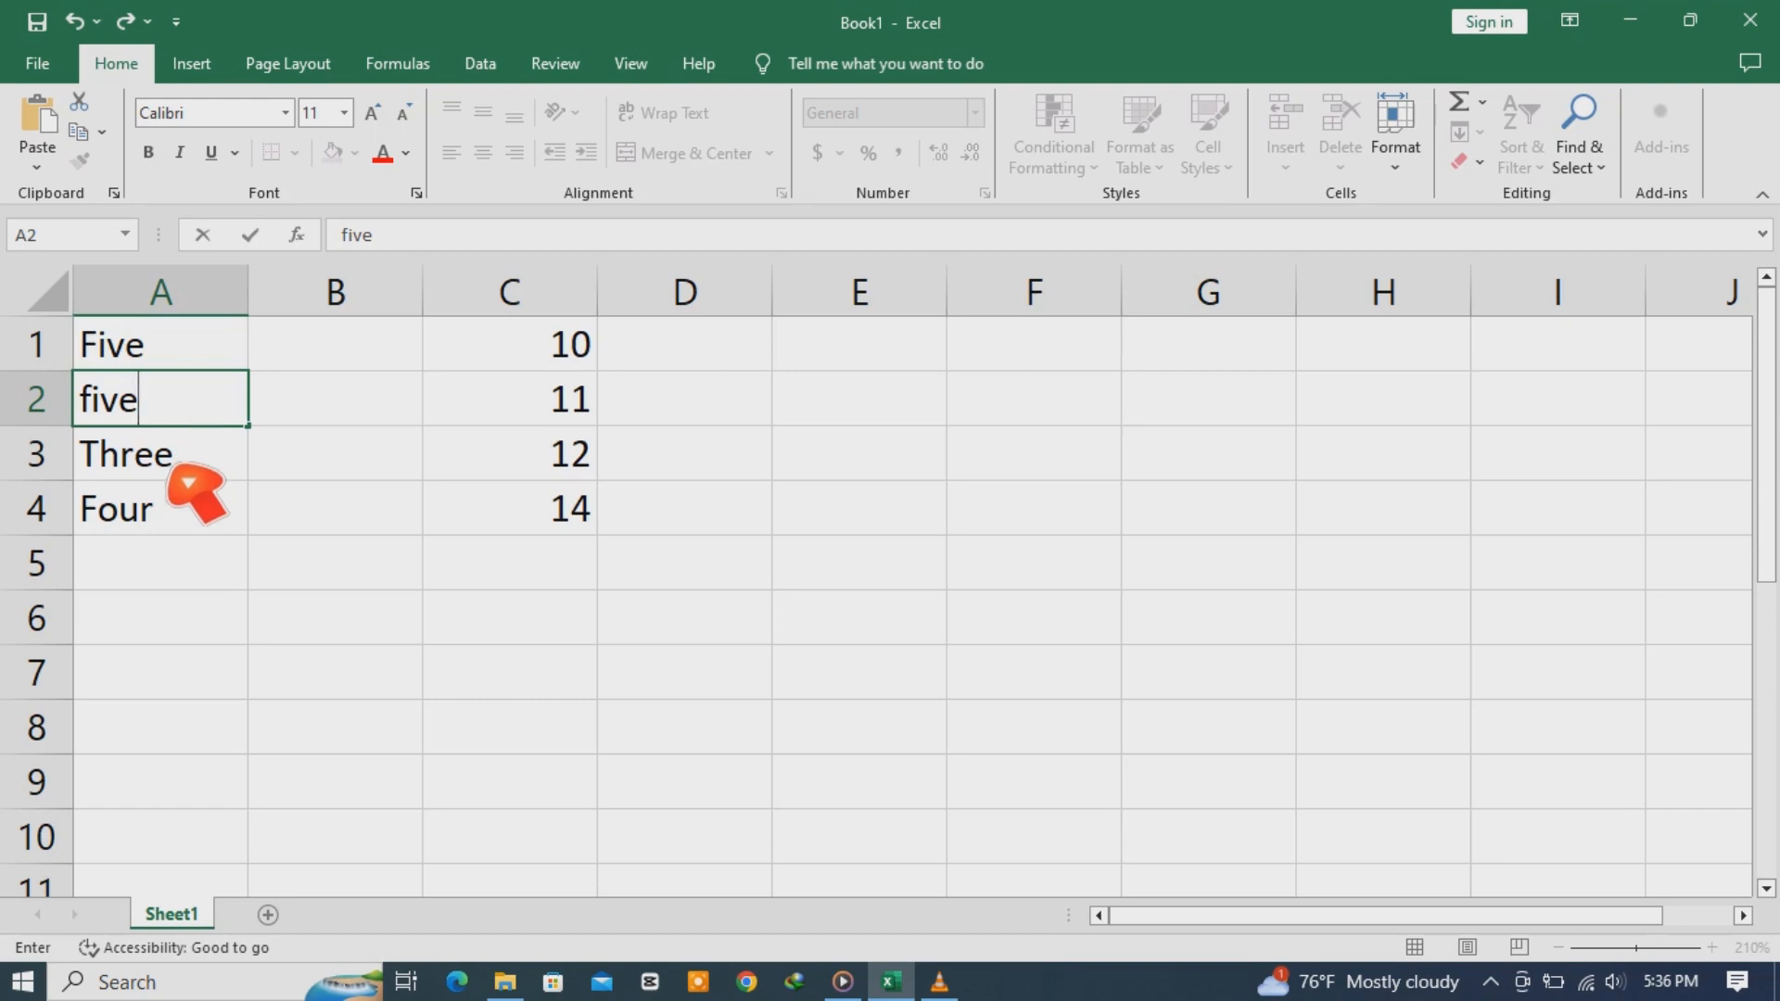
click(567, 359)
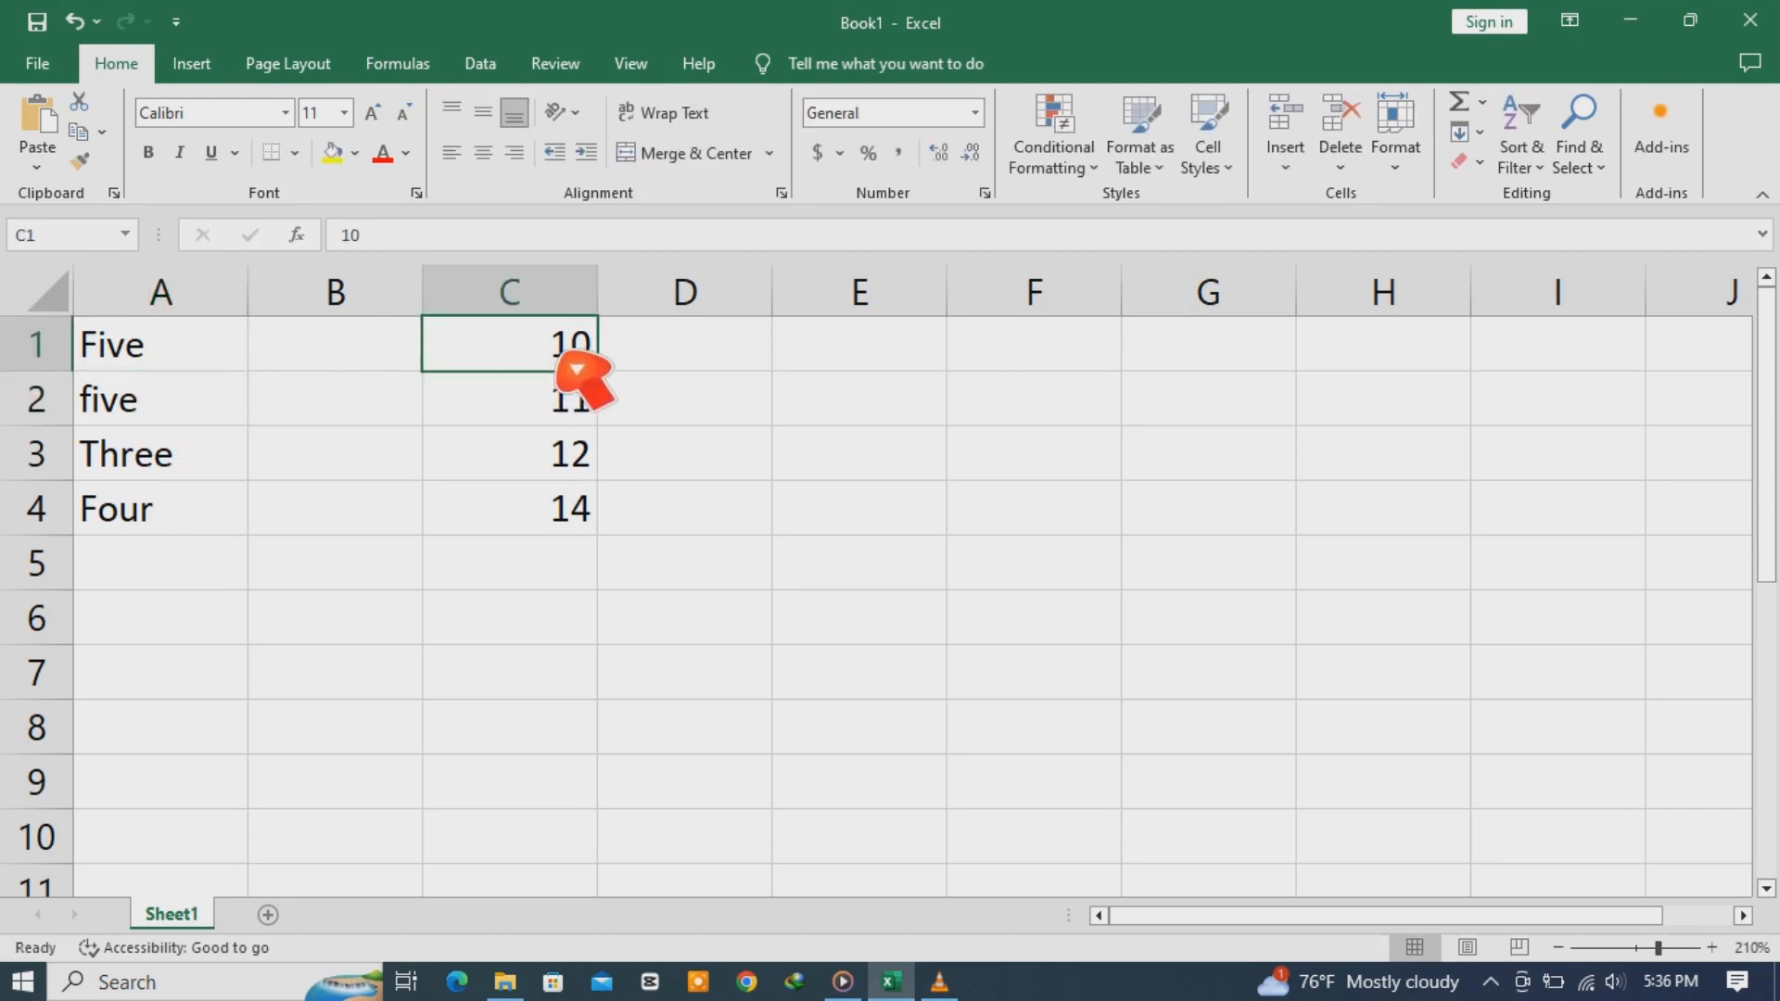
text(14)
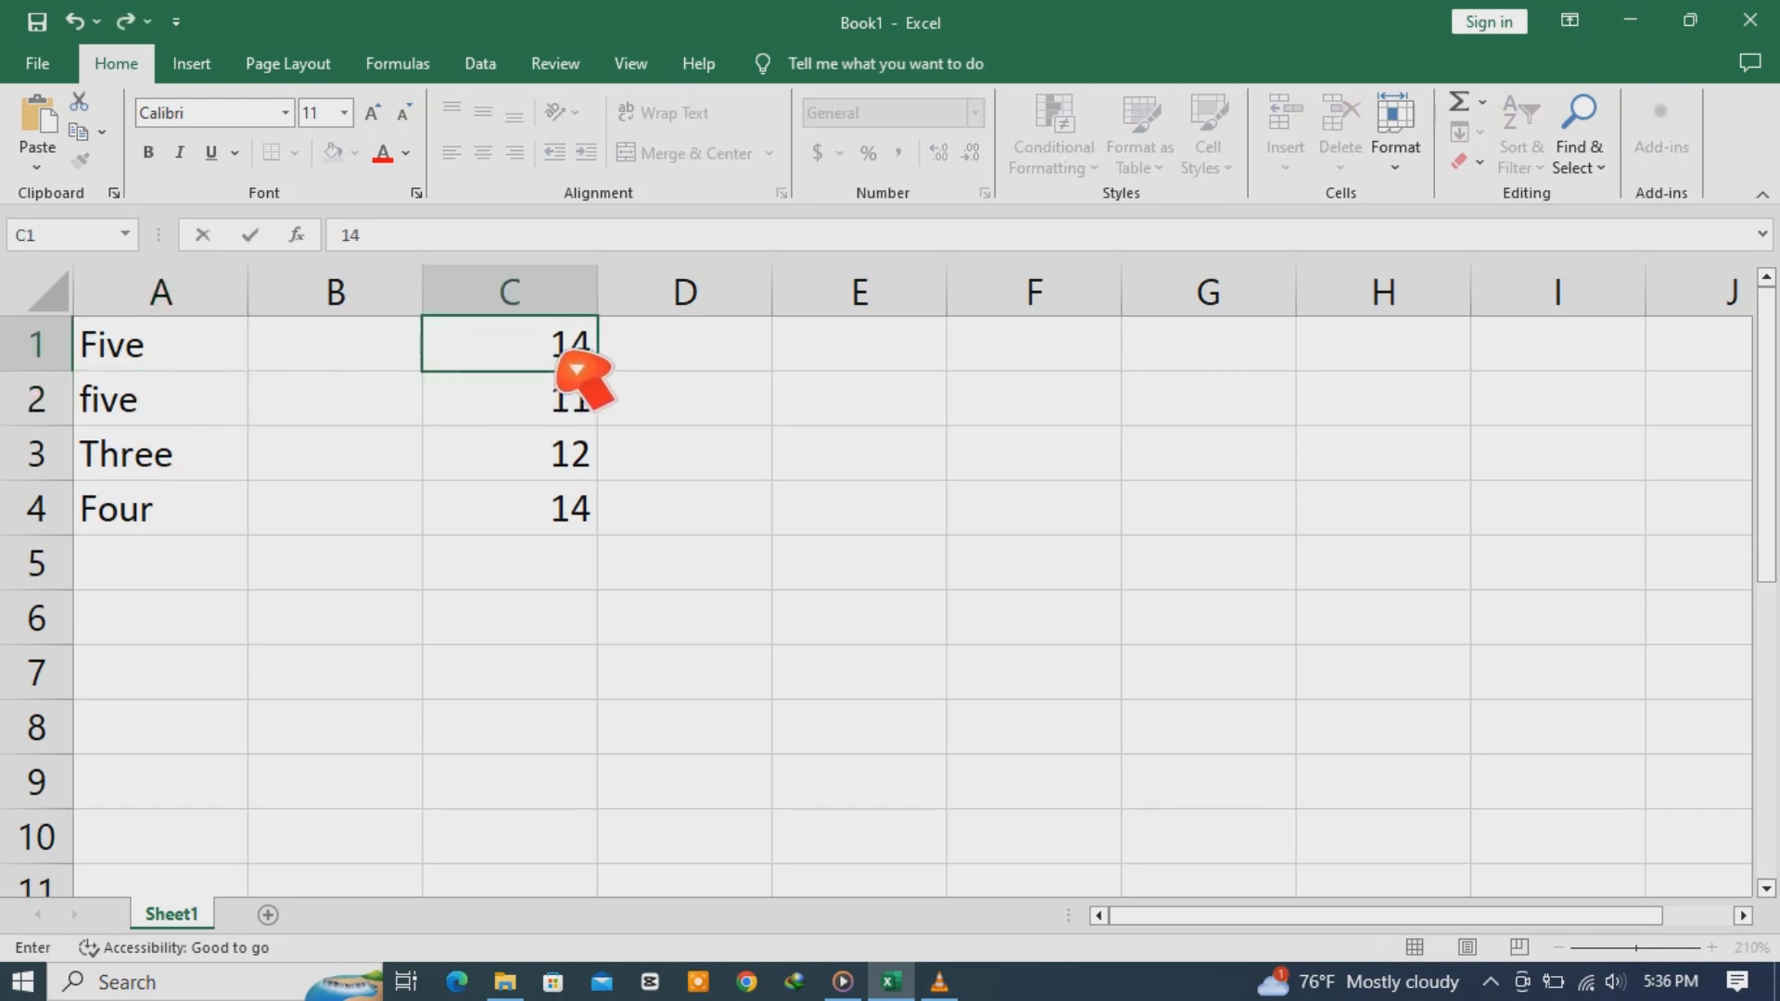
key(Return)
click(697, 534)
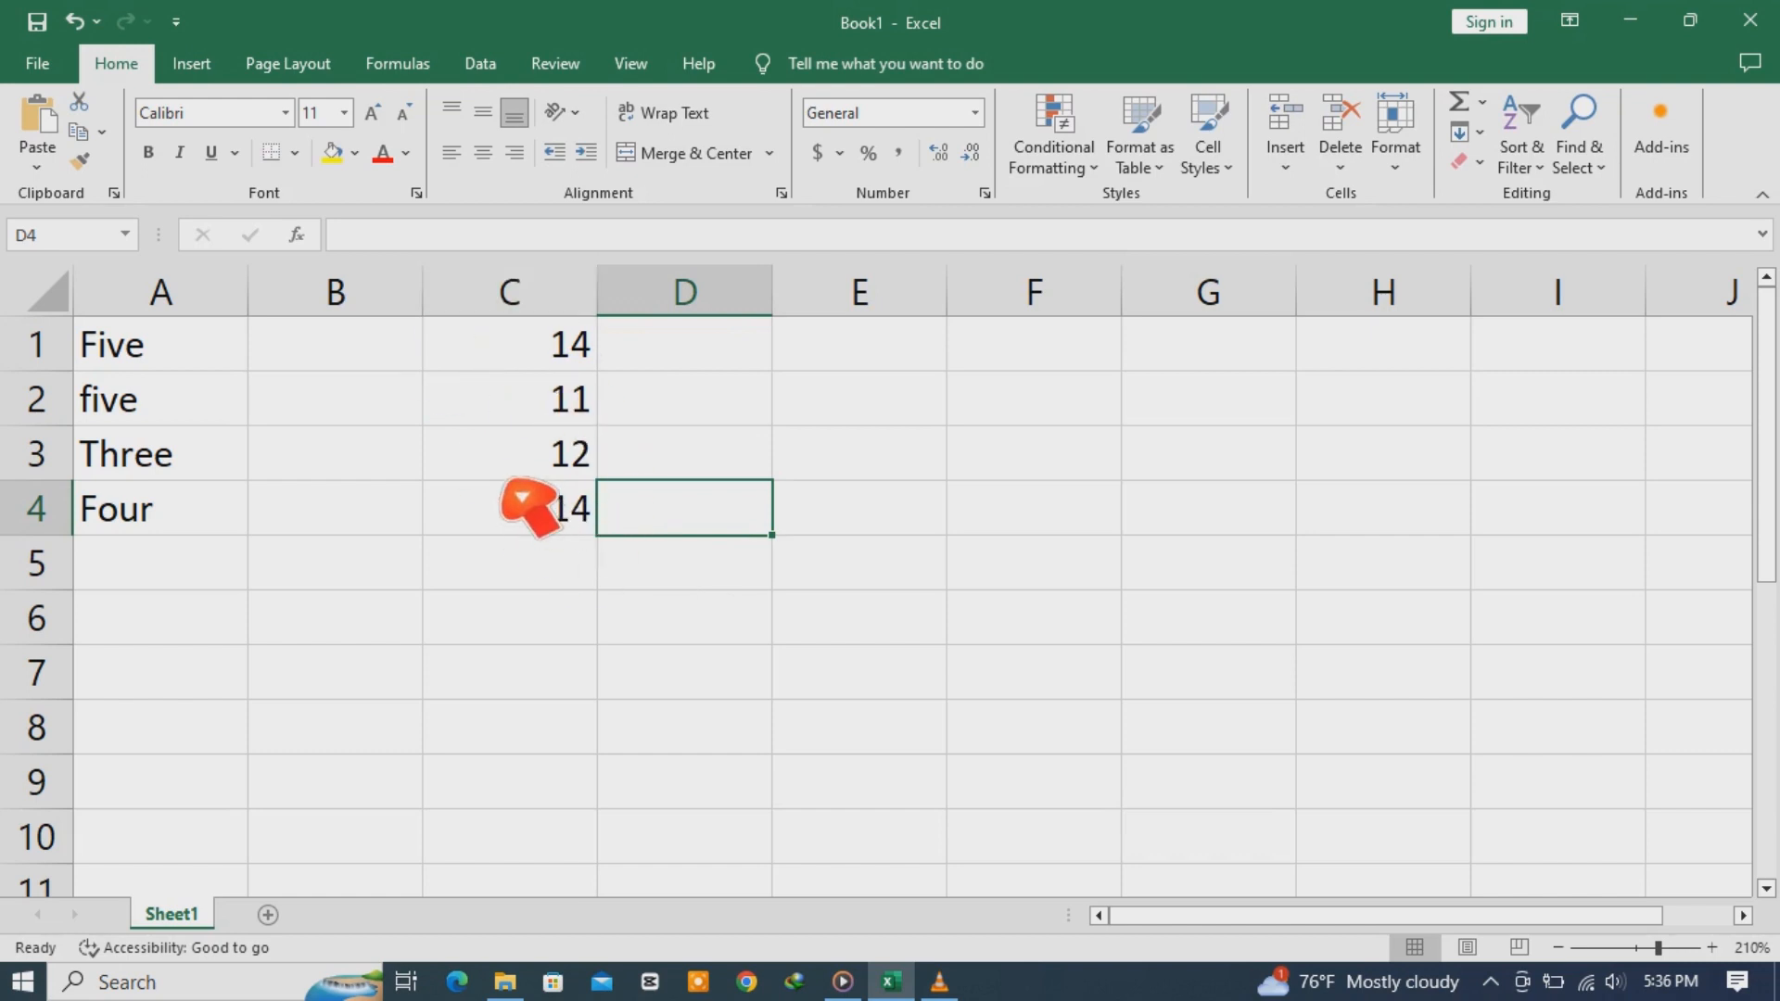
Undo the recent edits to cells C1 and A2
click(75, 20)
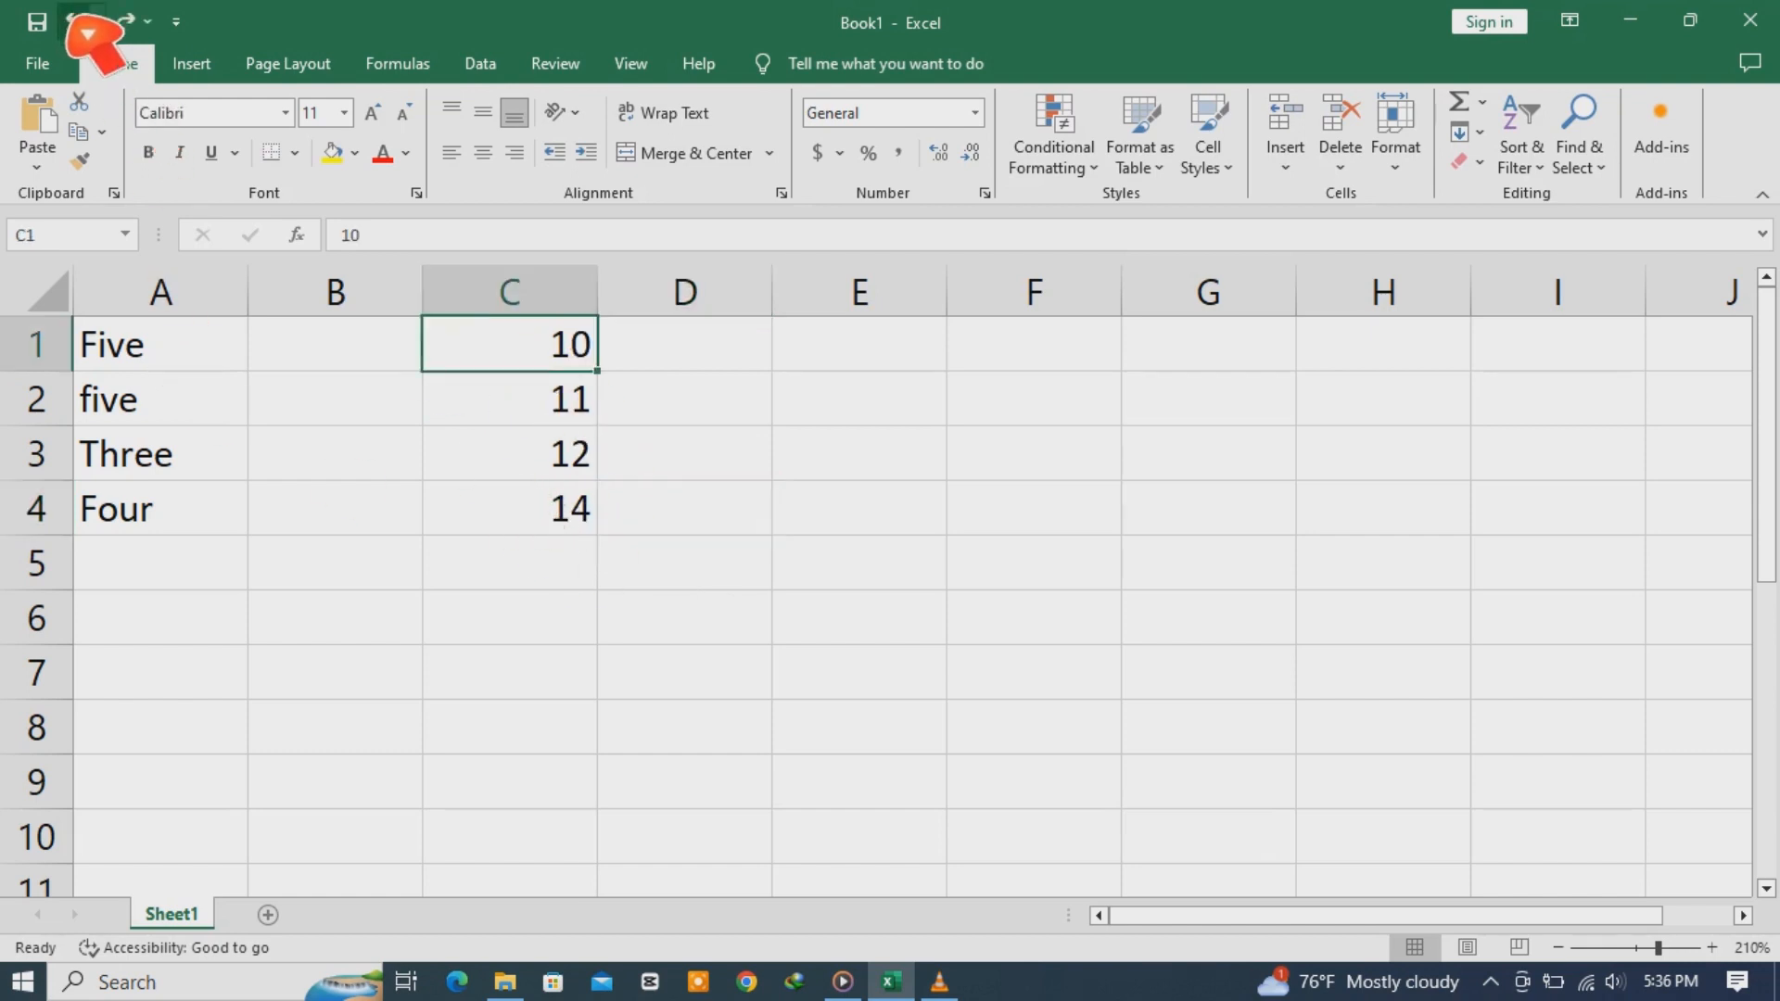
click(74, 20)
click(74, 20)
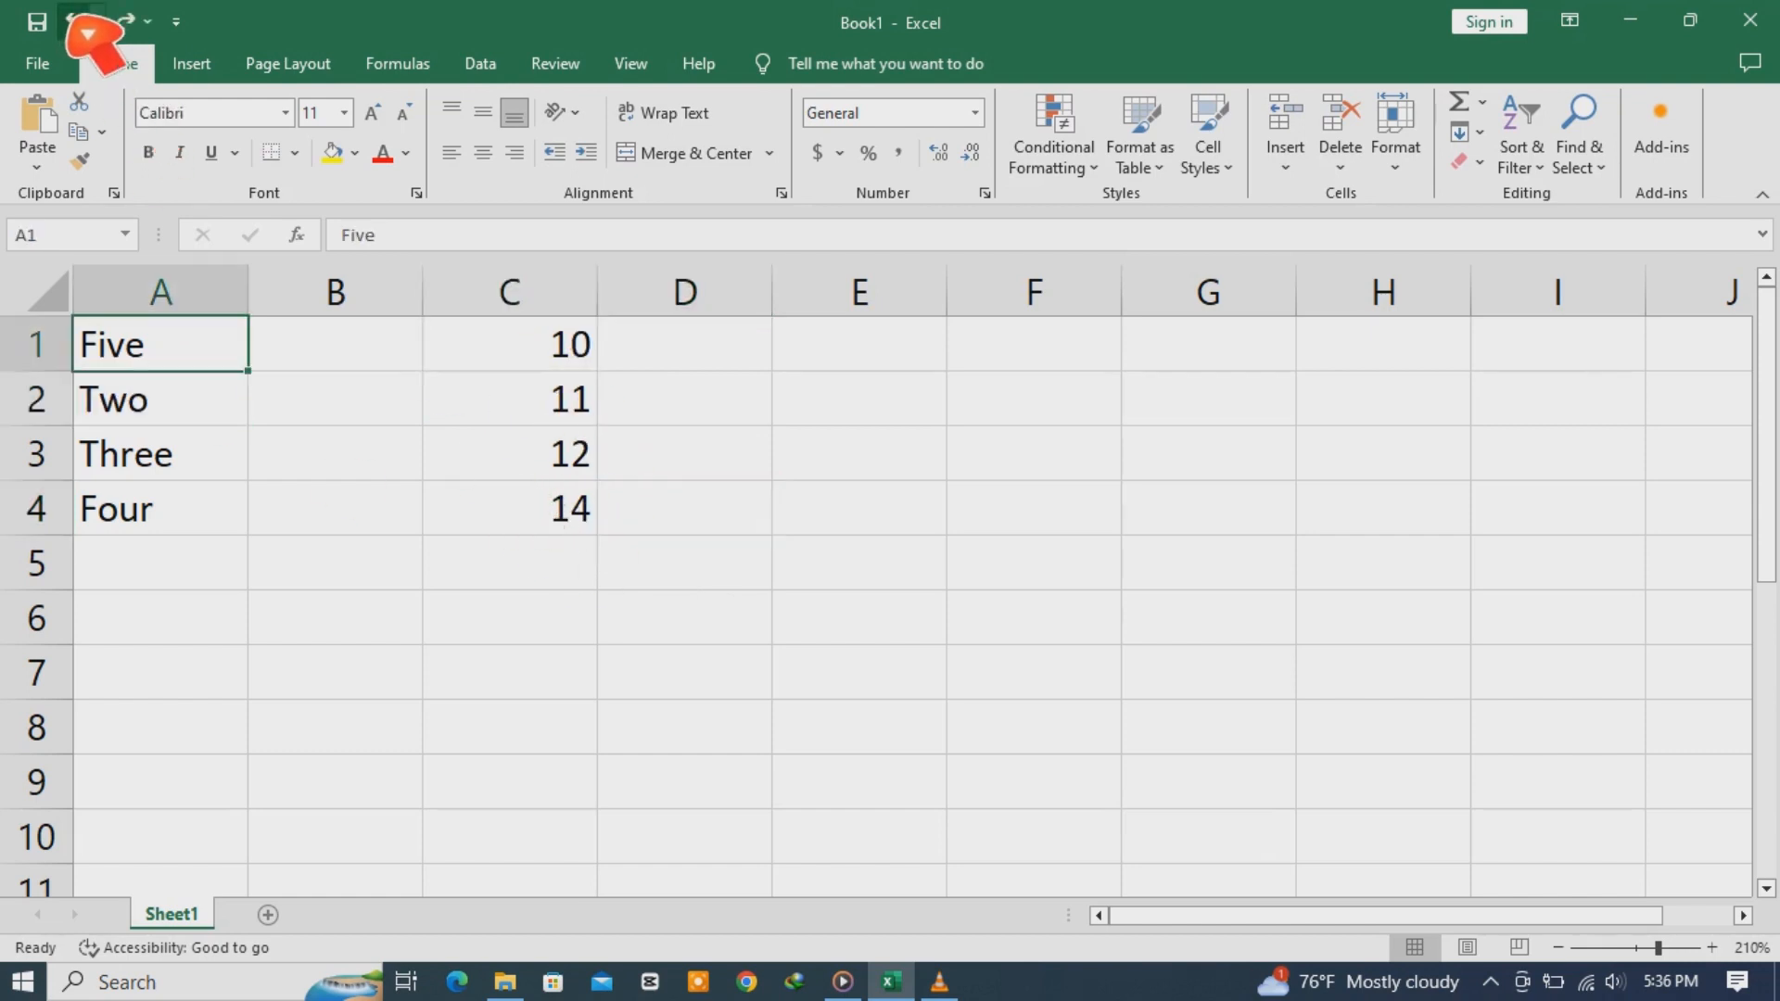
click(74, 21)
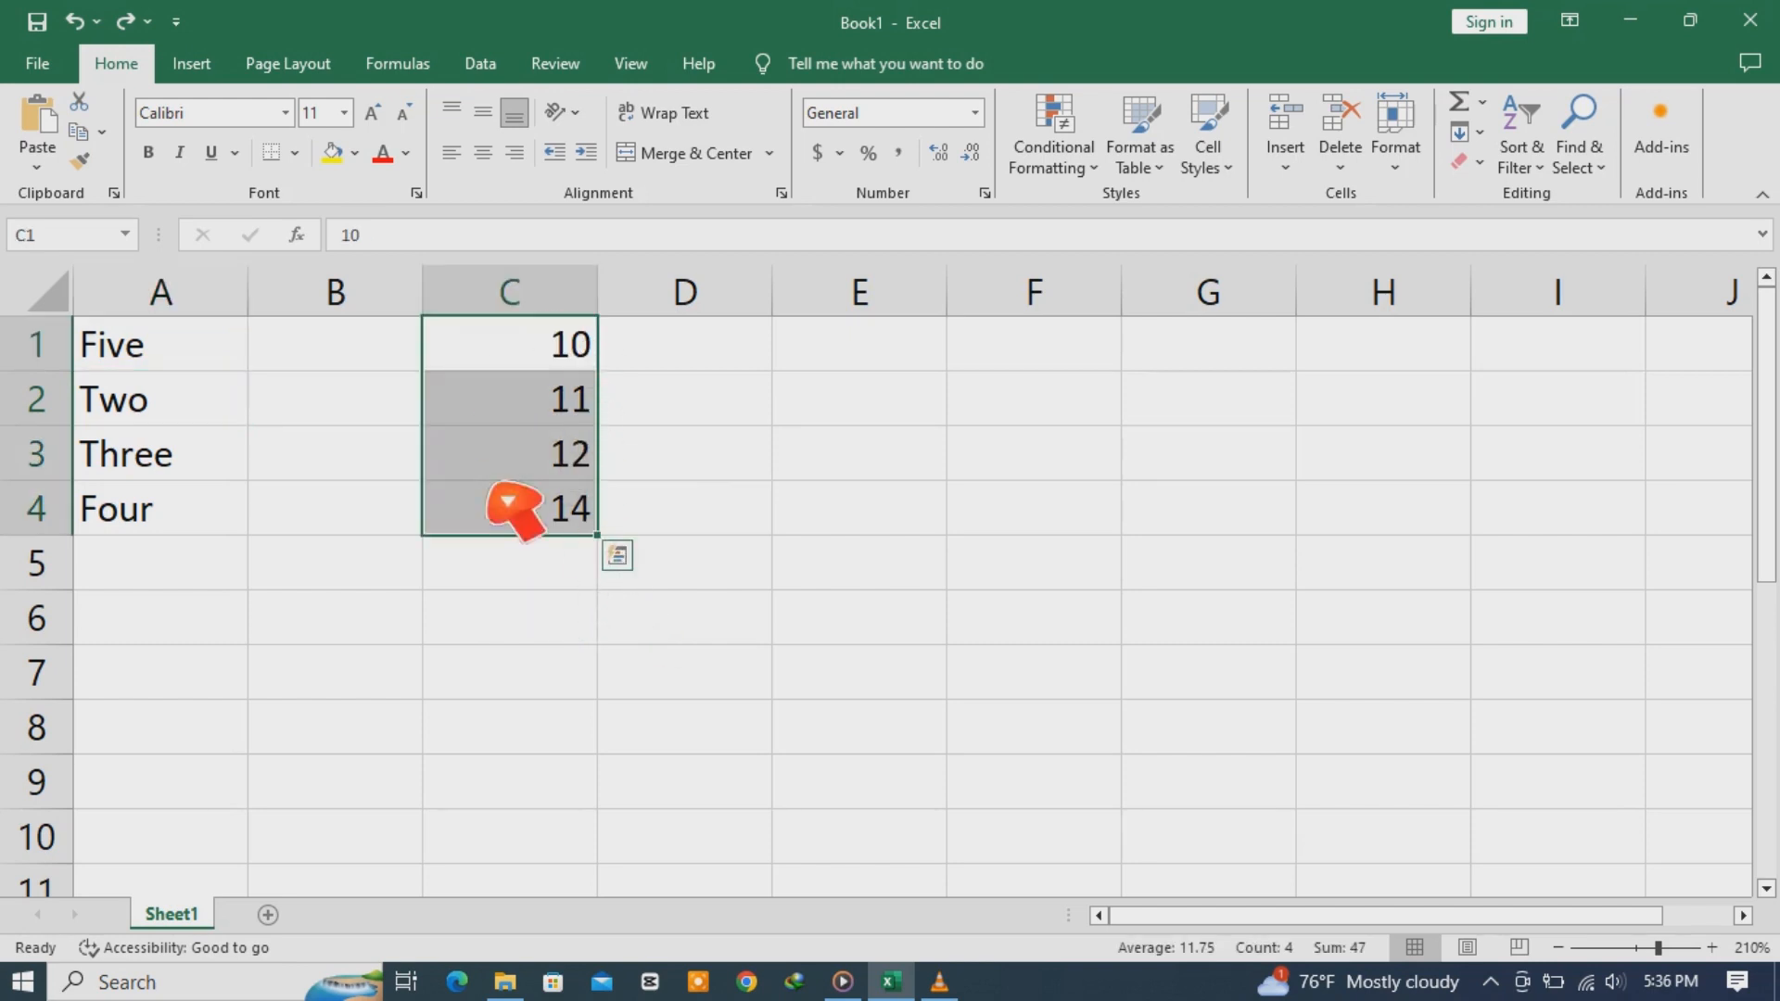
Total C1:C4 in cell C5 with AutoSum and inspect the resulting formula
click(1461, 102)
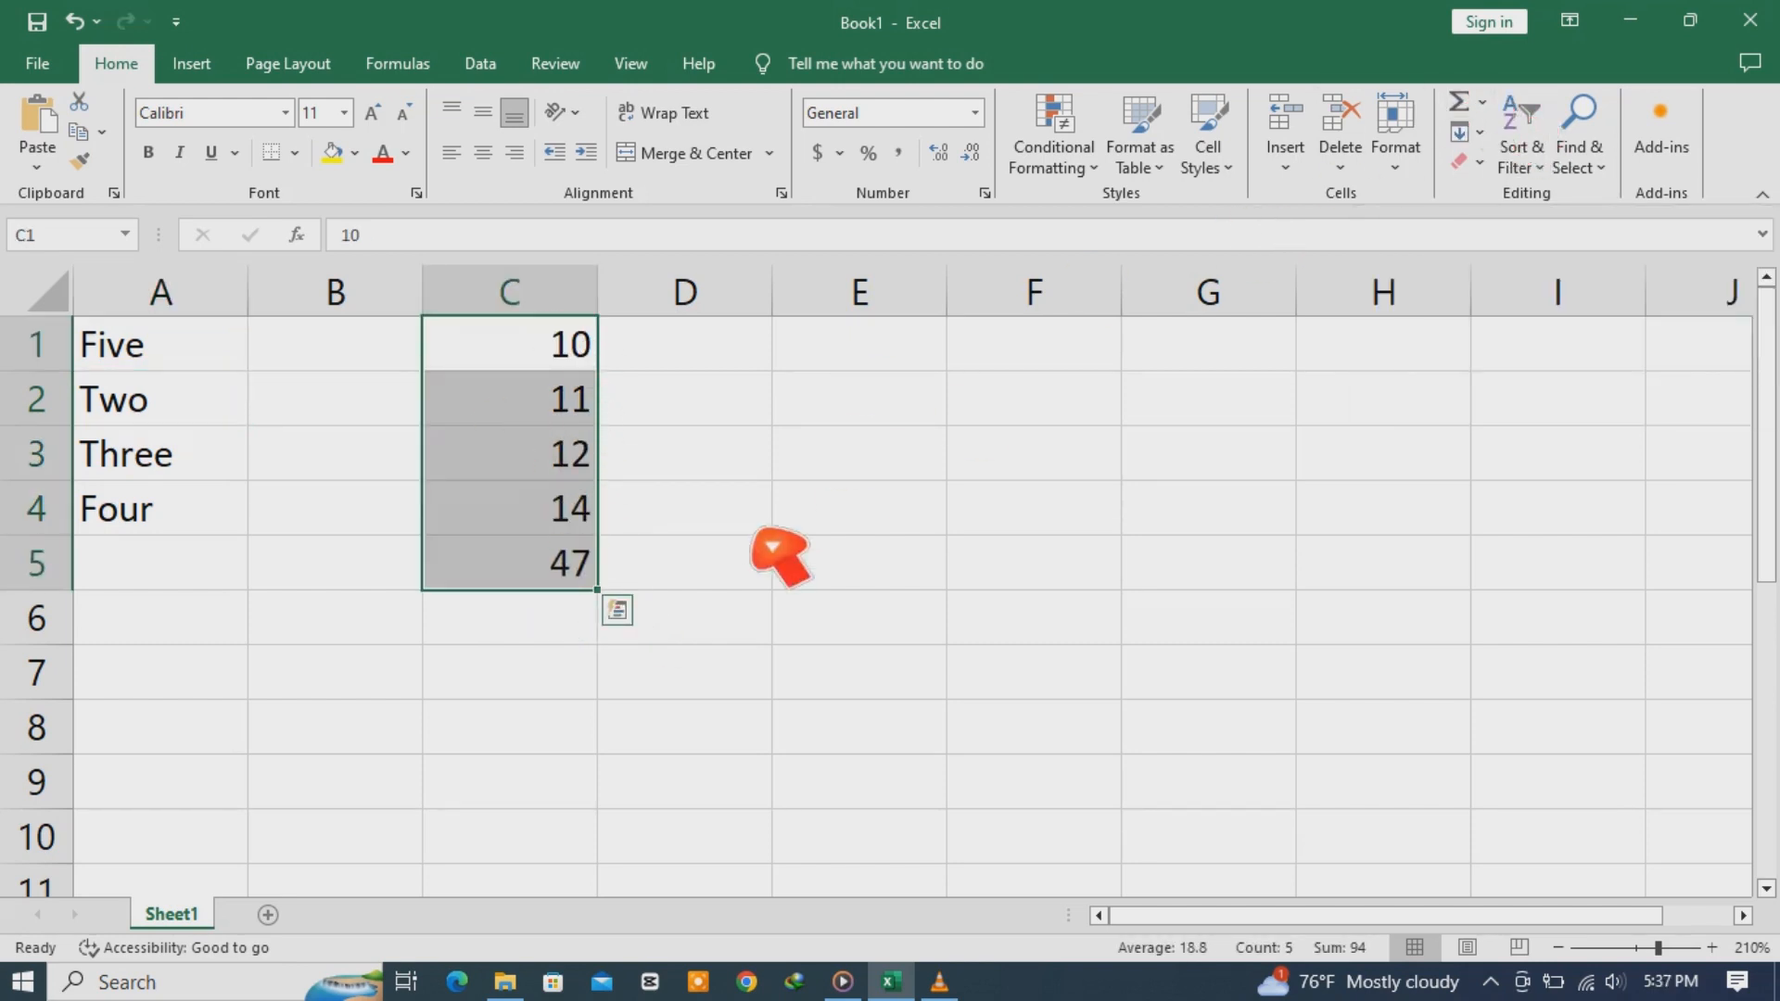
click(579, 580)
double_click(578, 580)
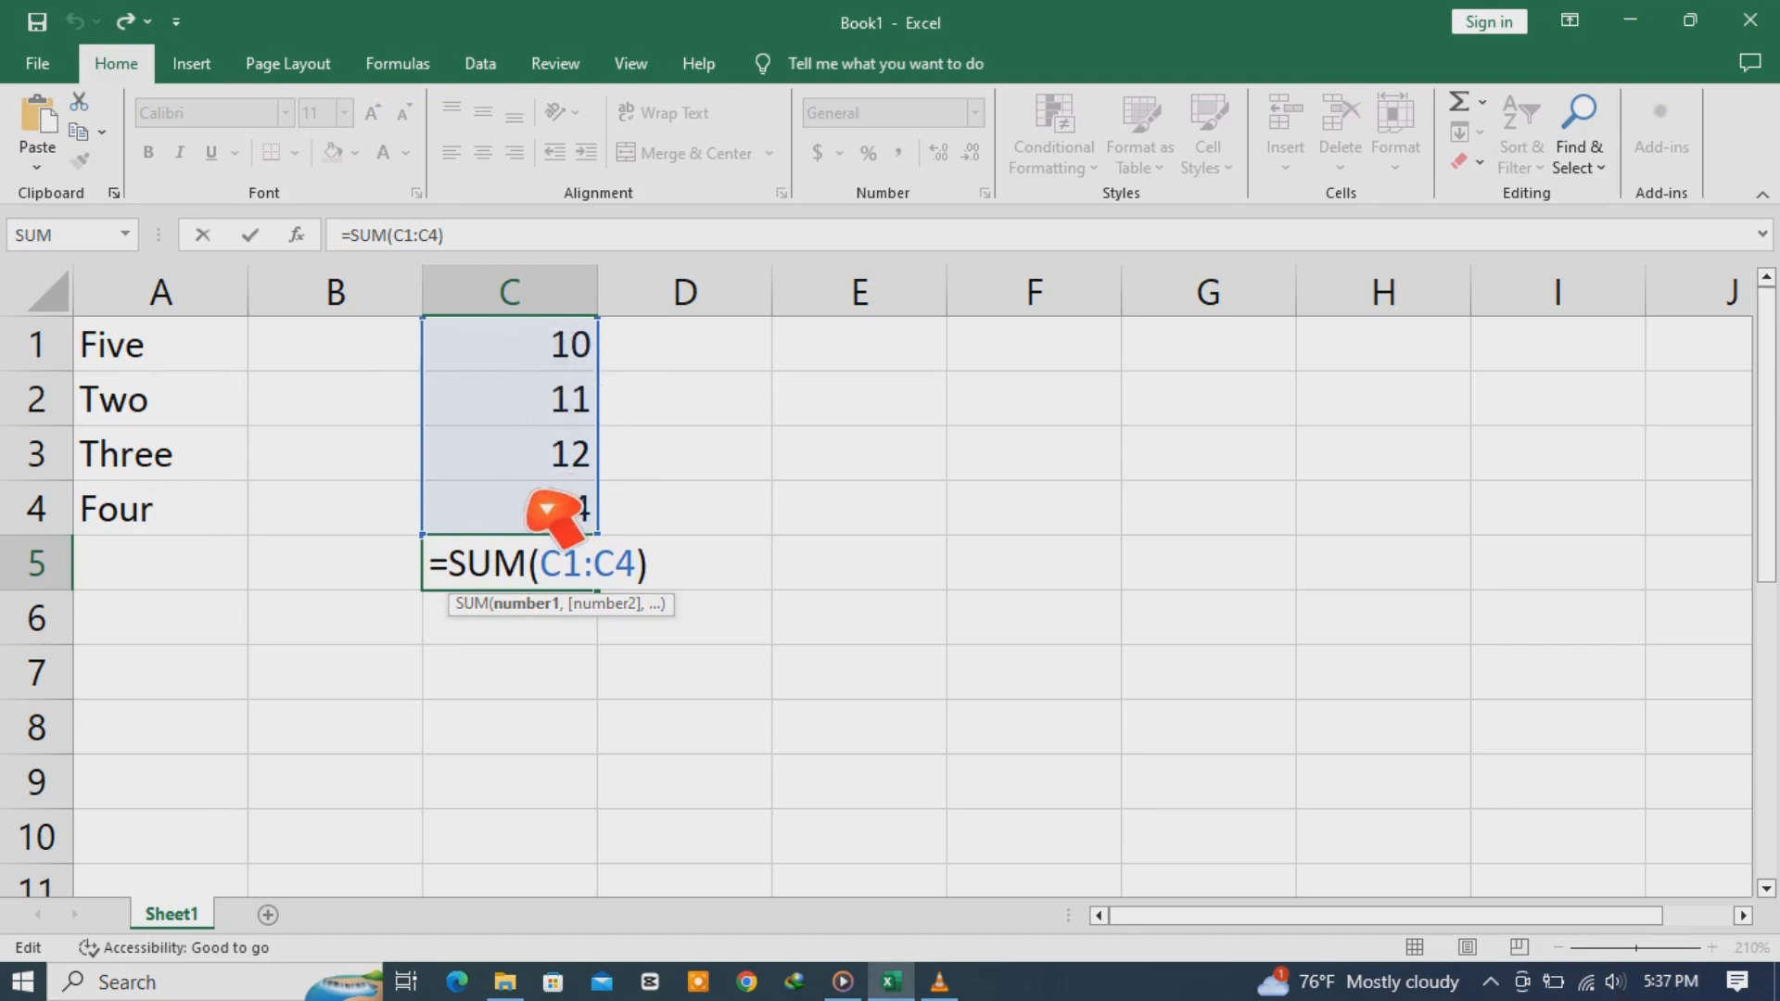
key(ctrl+Return)
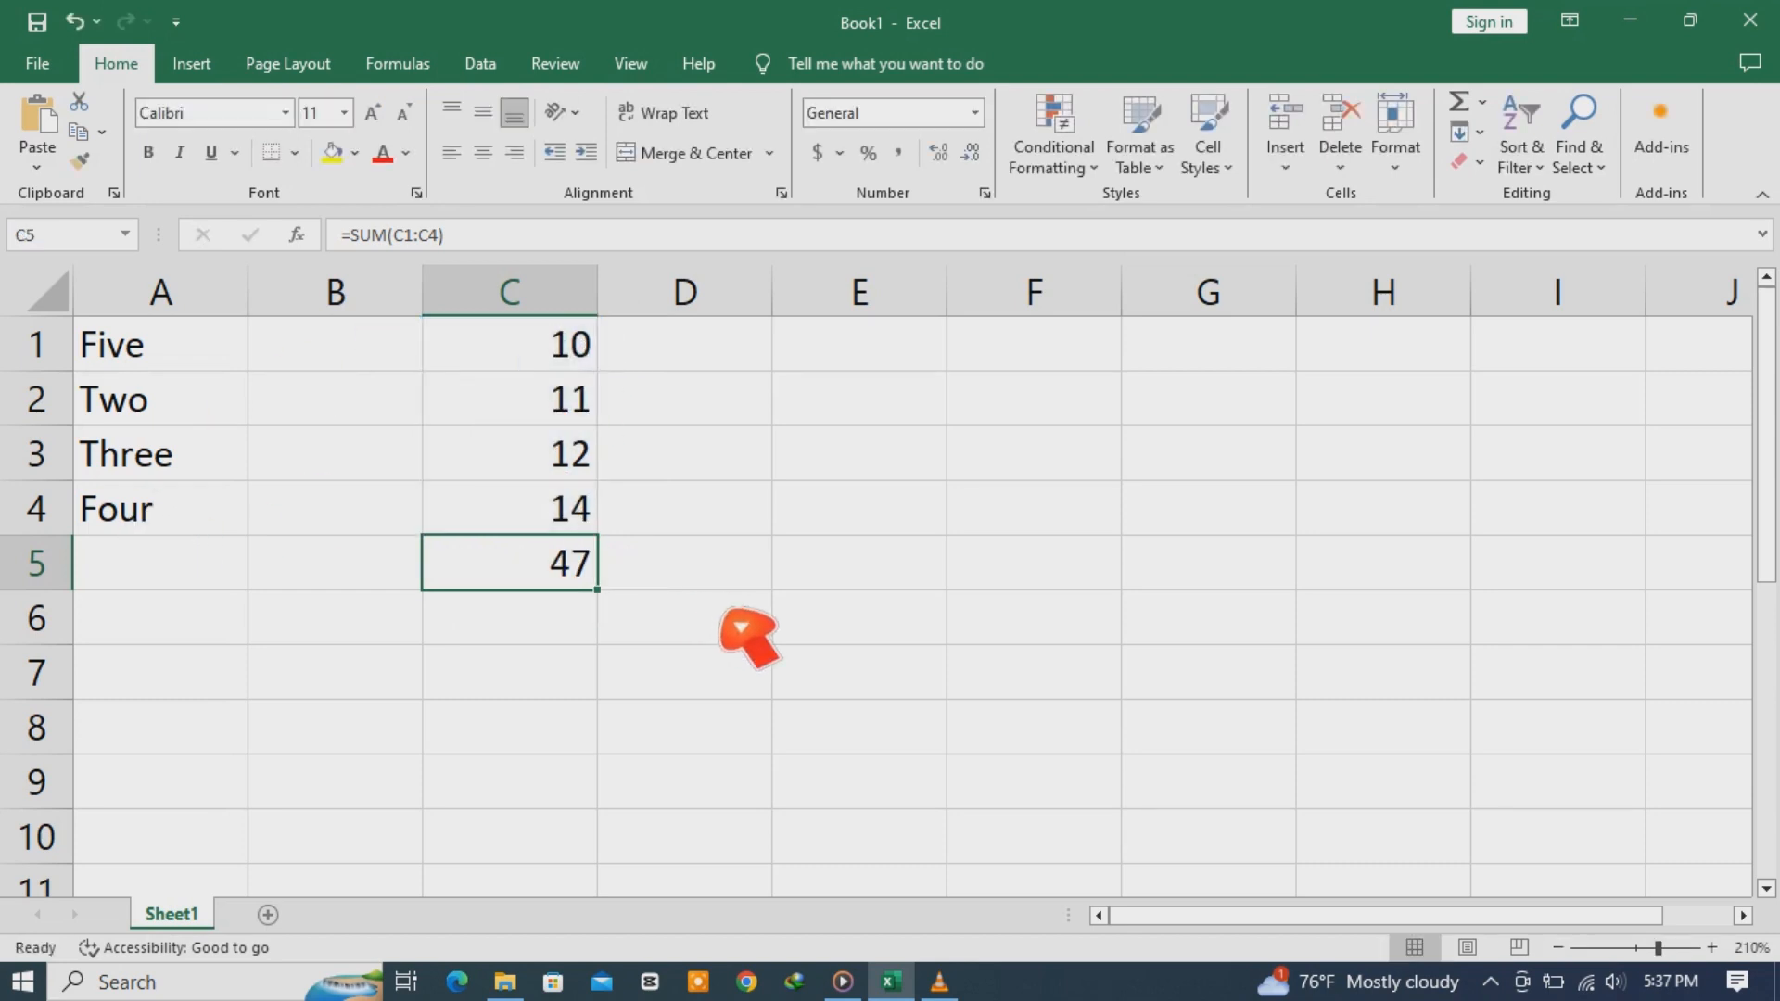
Enter the formula =C1+C2+C3+C4 in cell D2 to add the four column C values
click(758, 414)
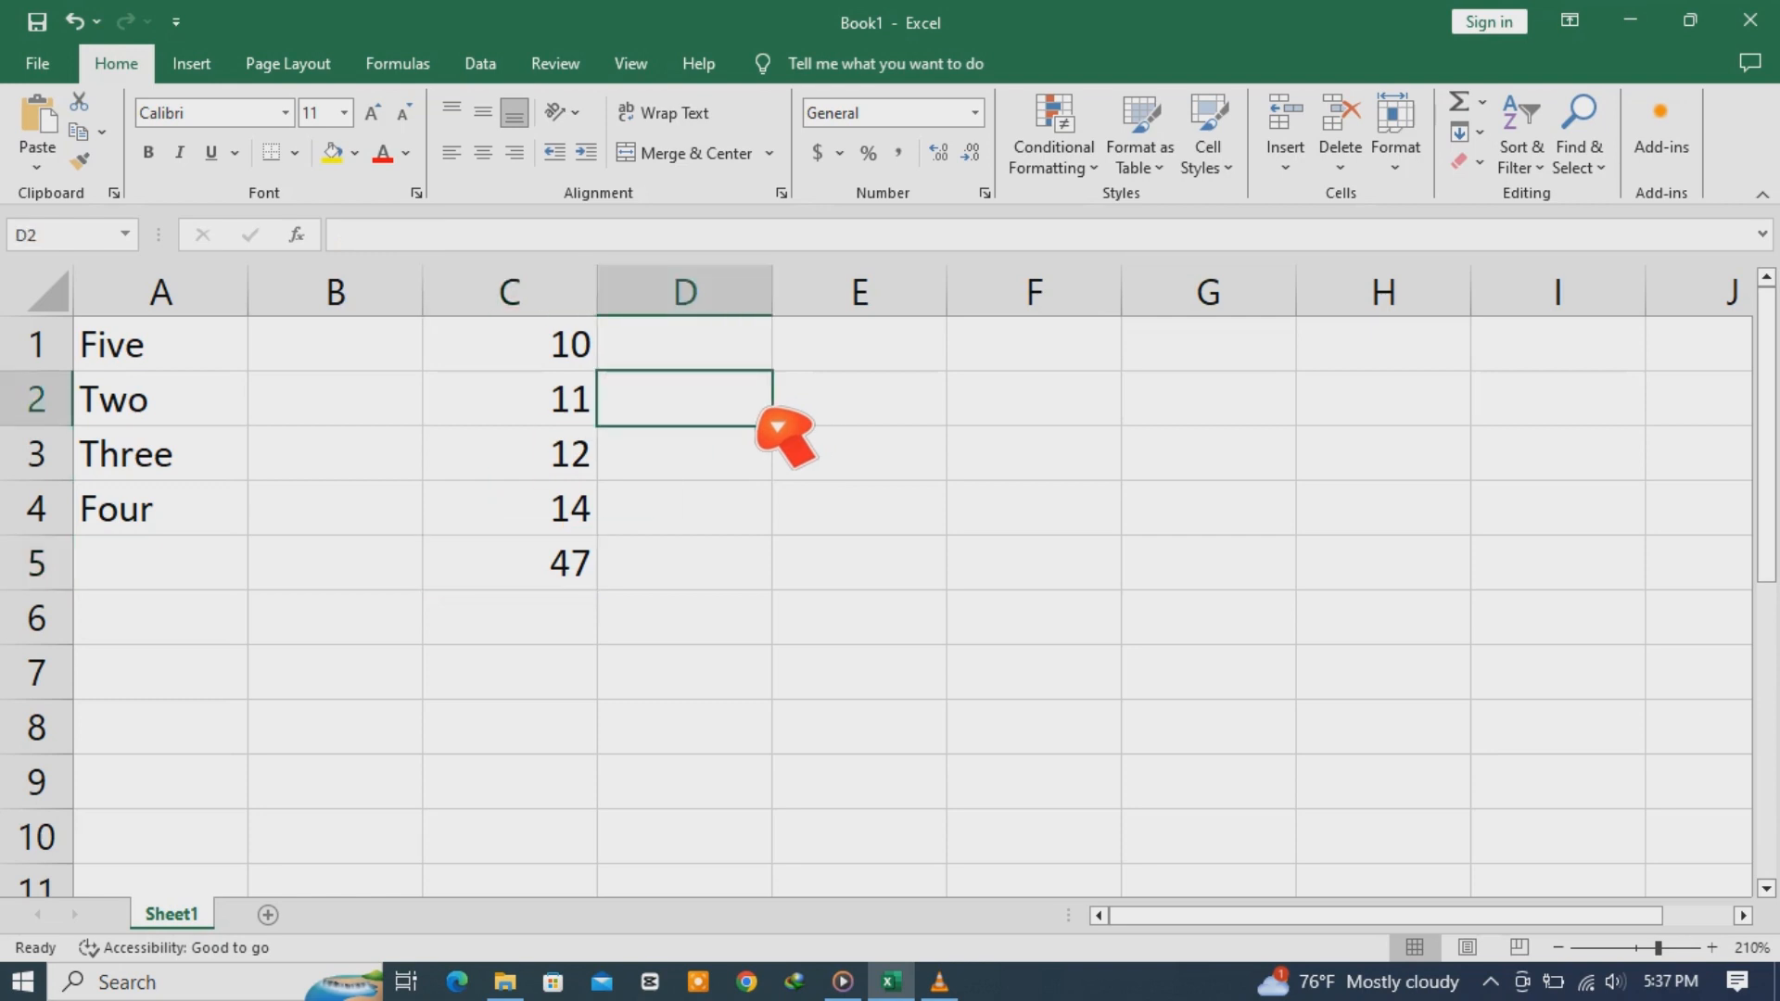
text(=)
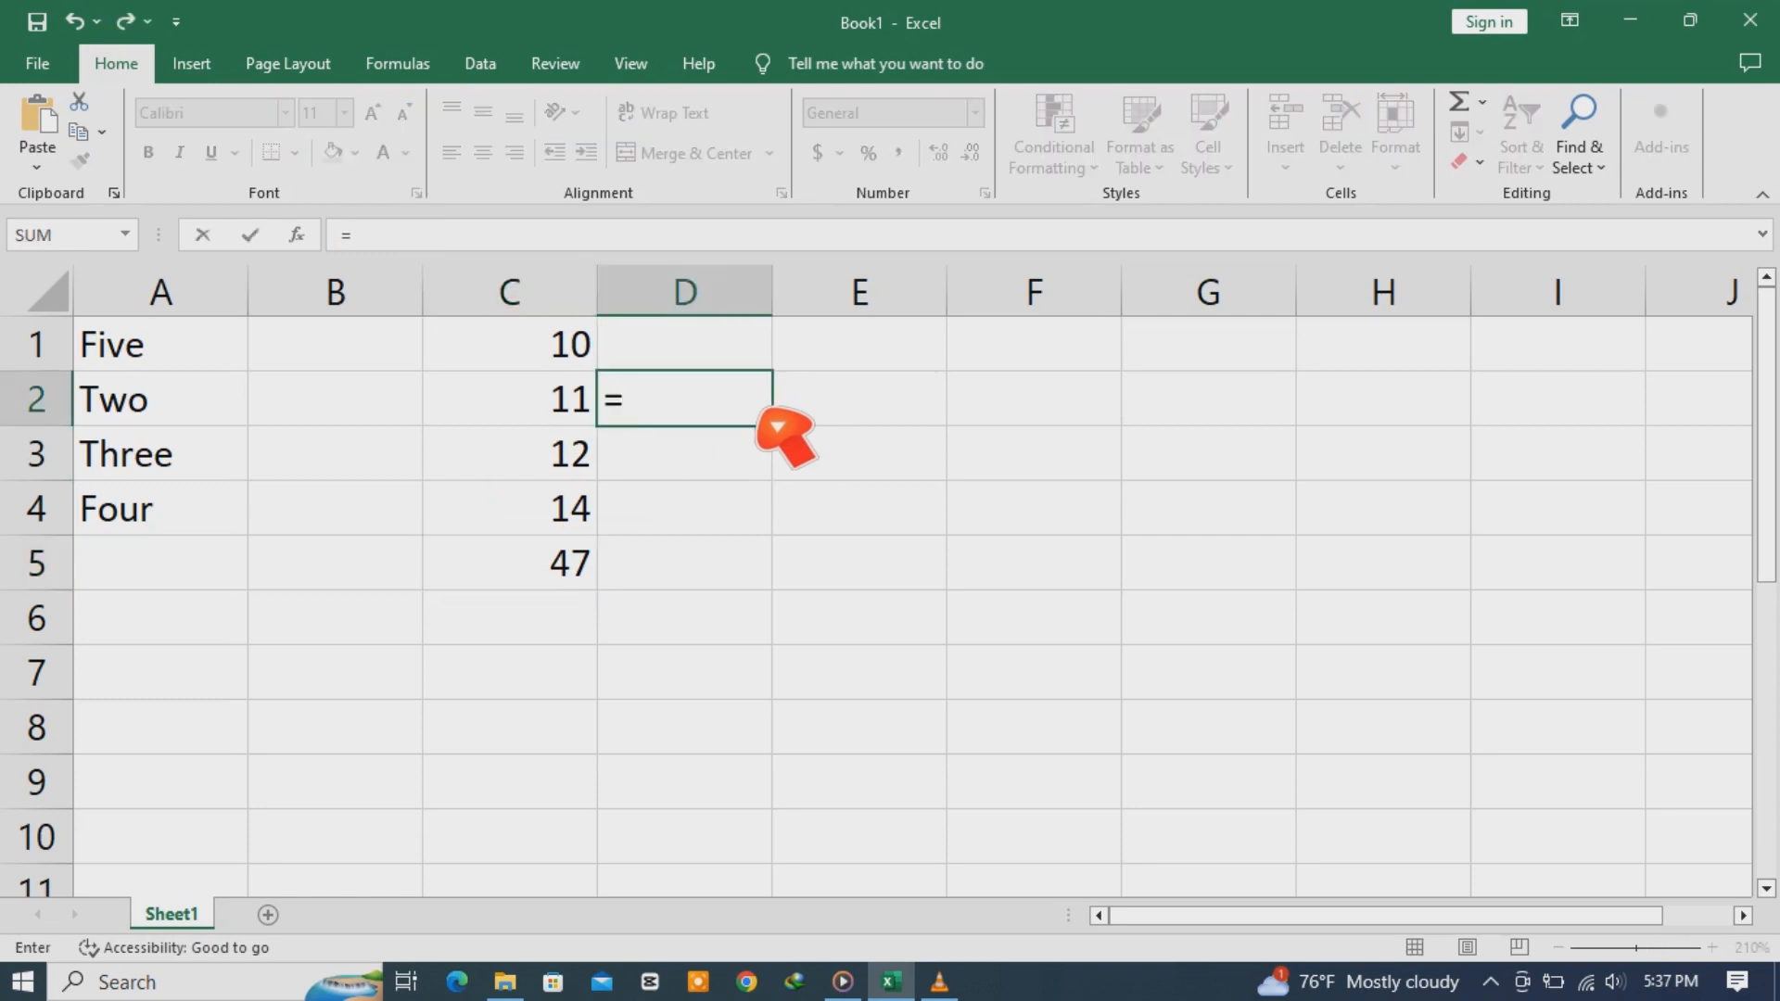
click(582, 367)
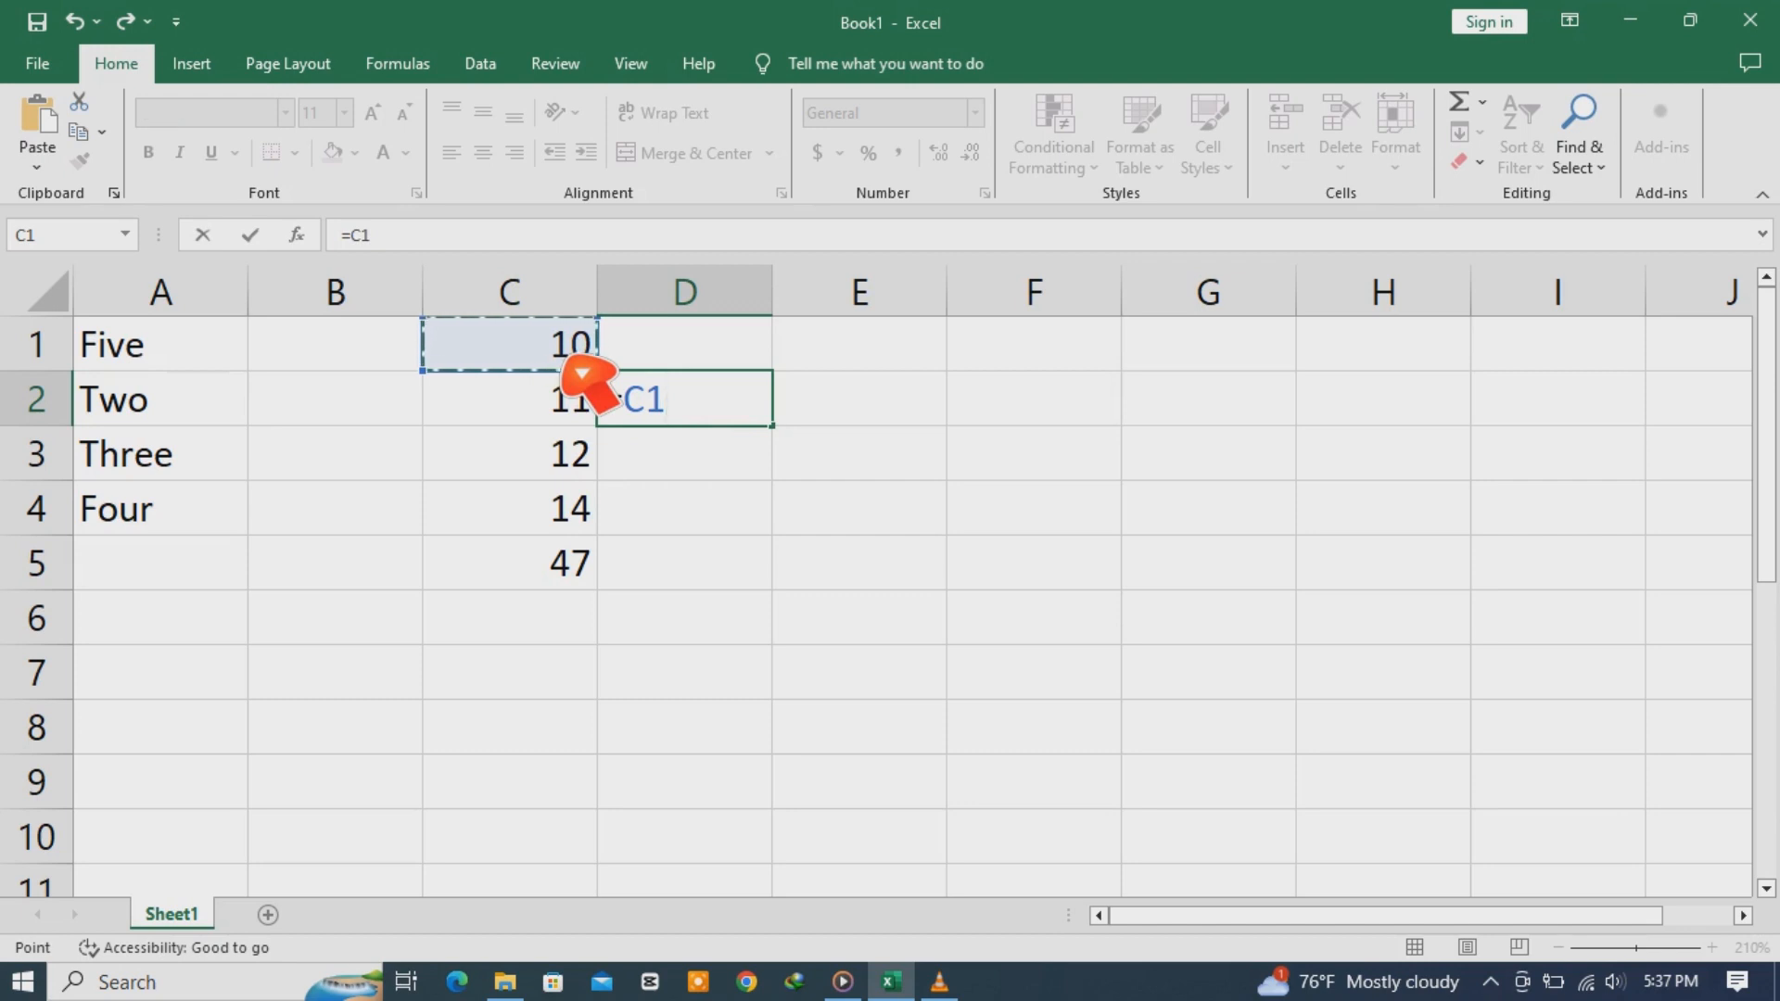
text(+)
click(582, 415)
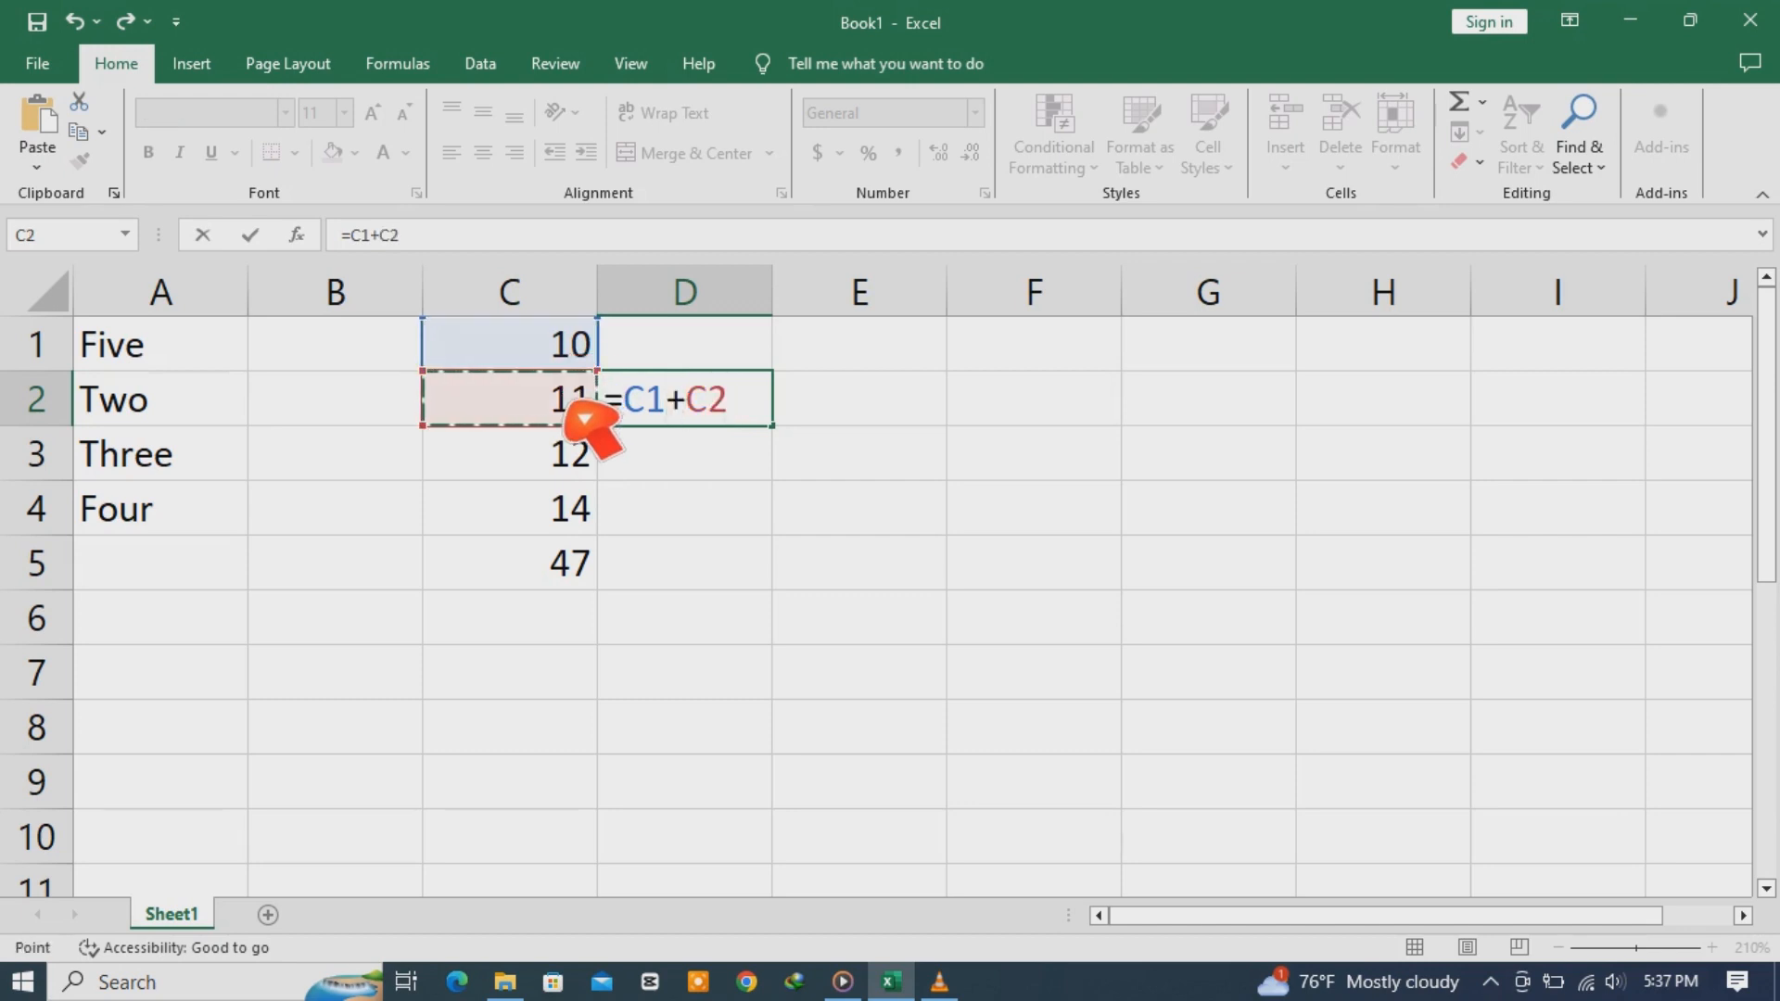
text(+)
click(584, 470)
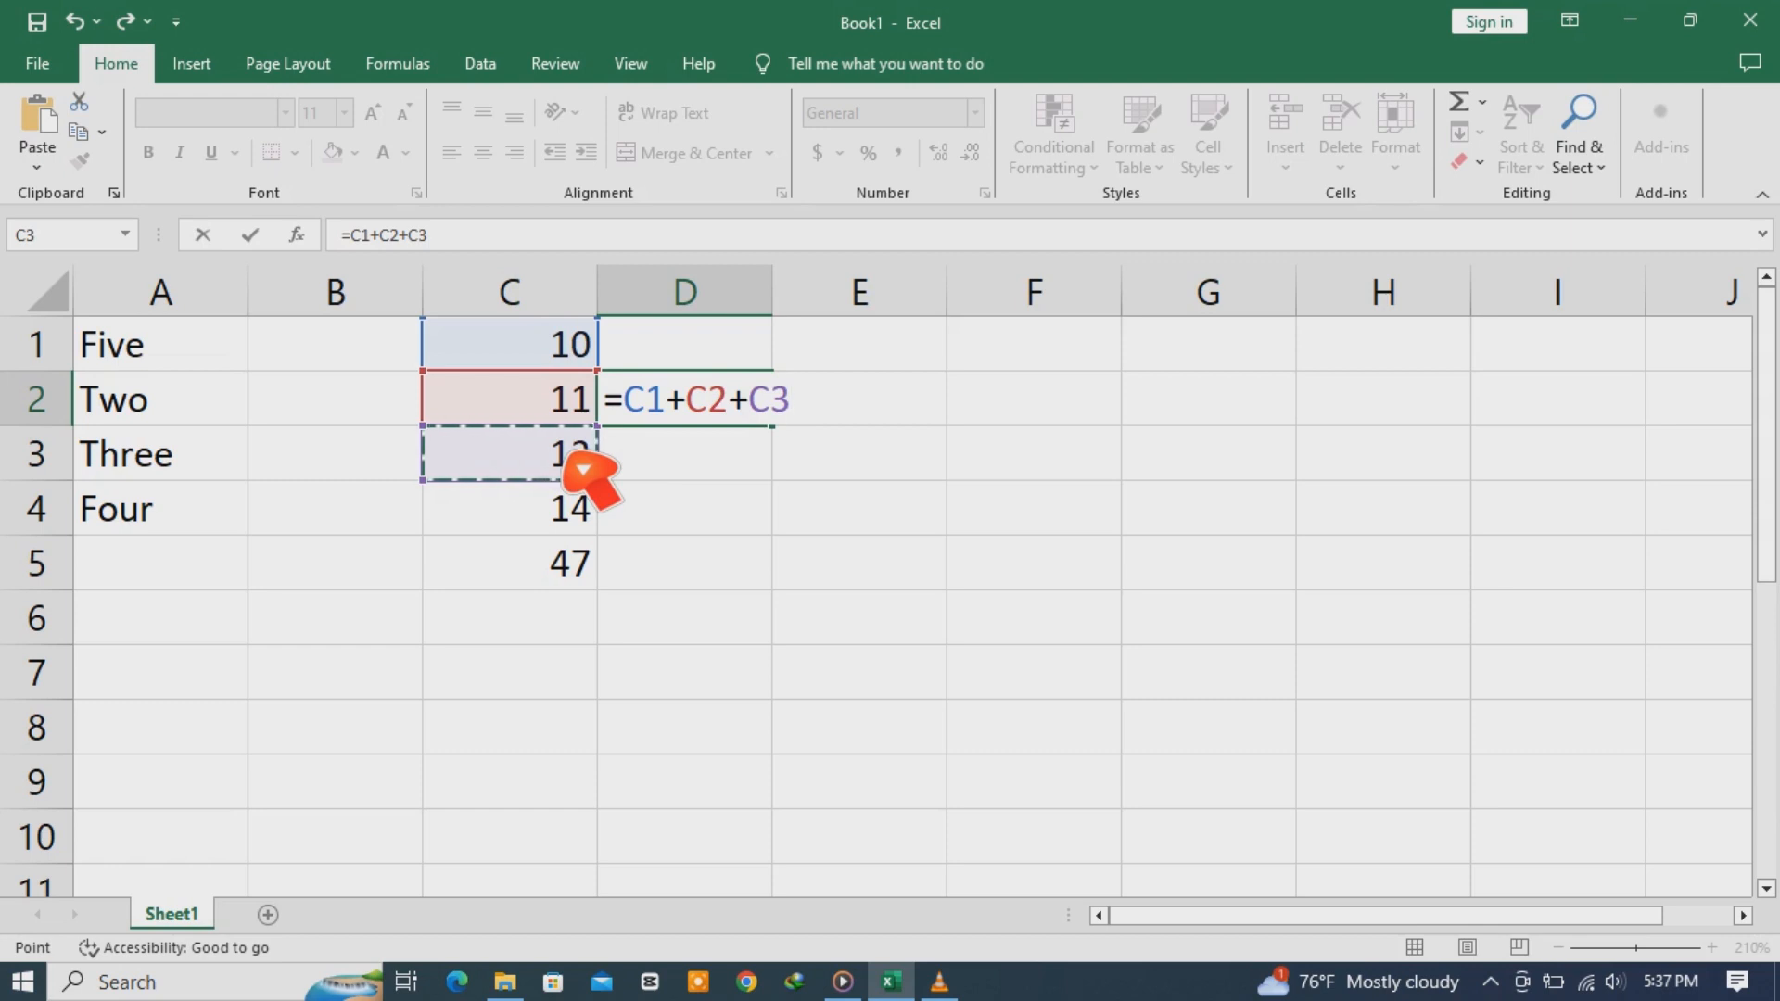
text(+)
click(586, 525)
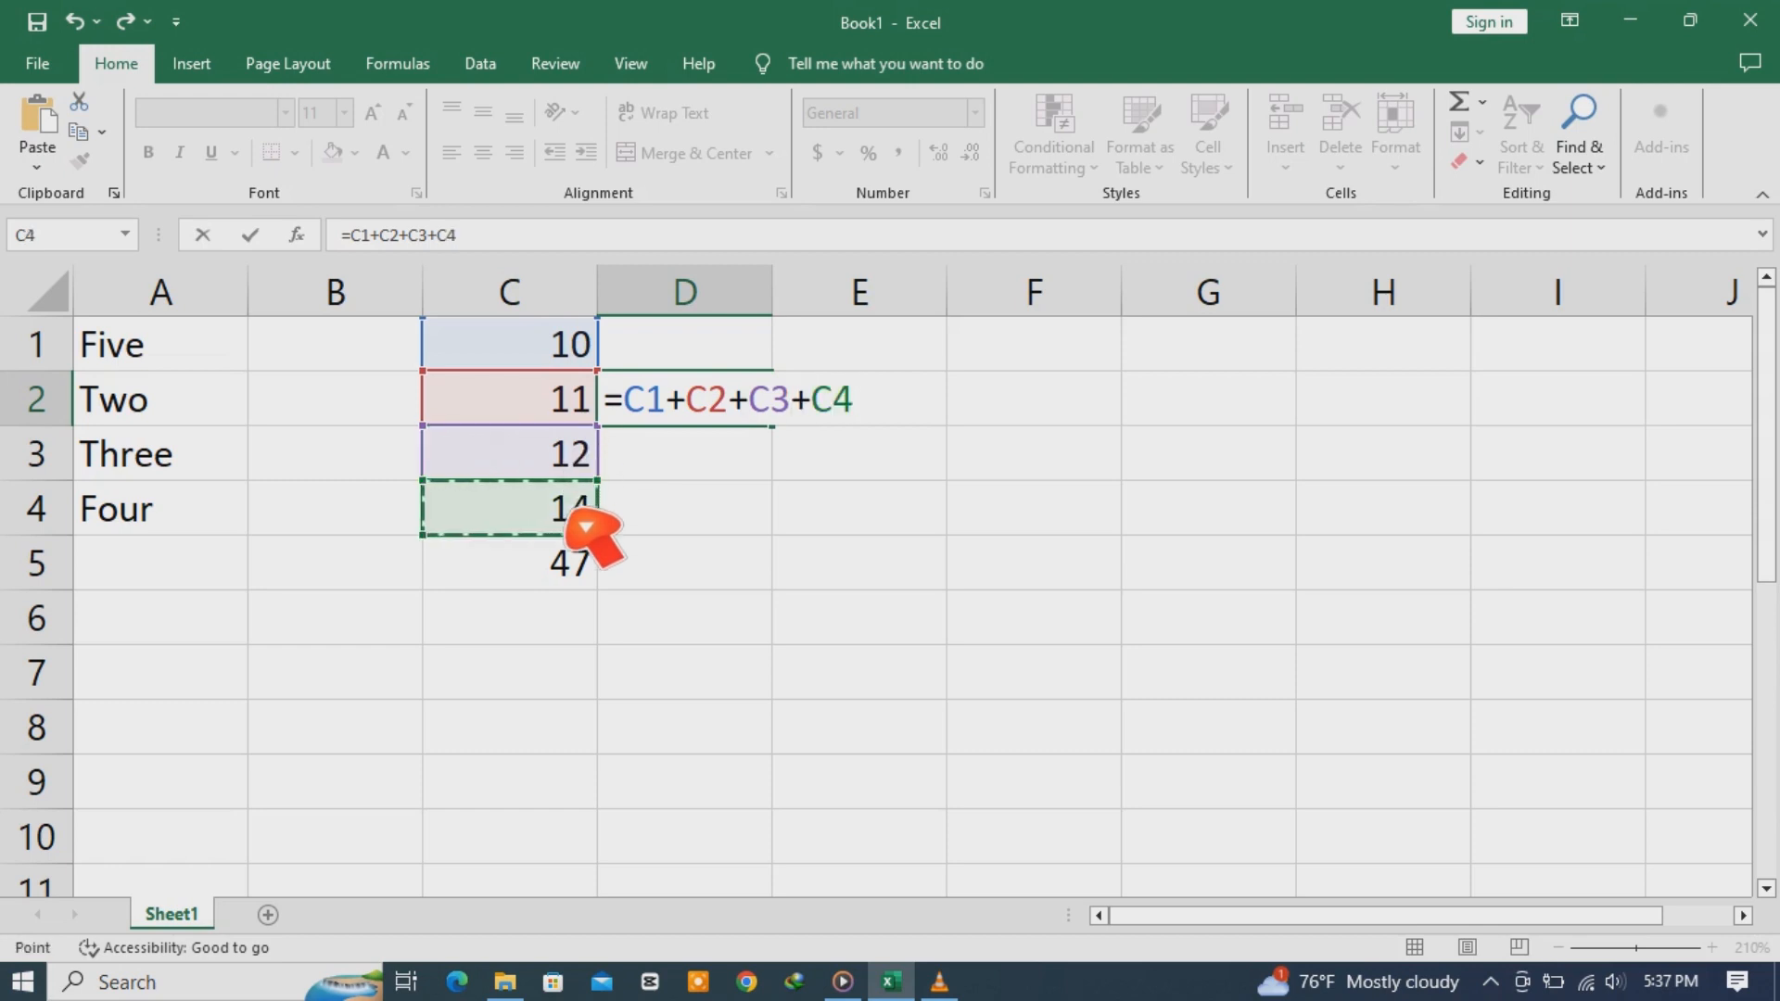
key(Return)
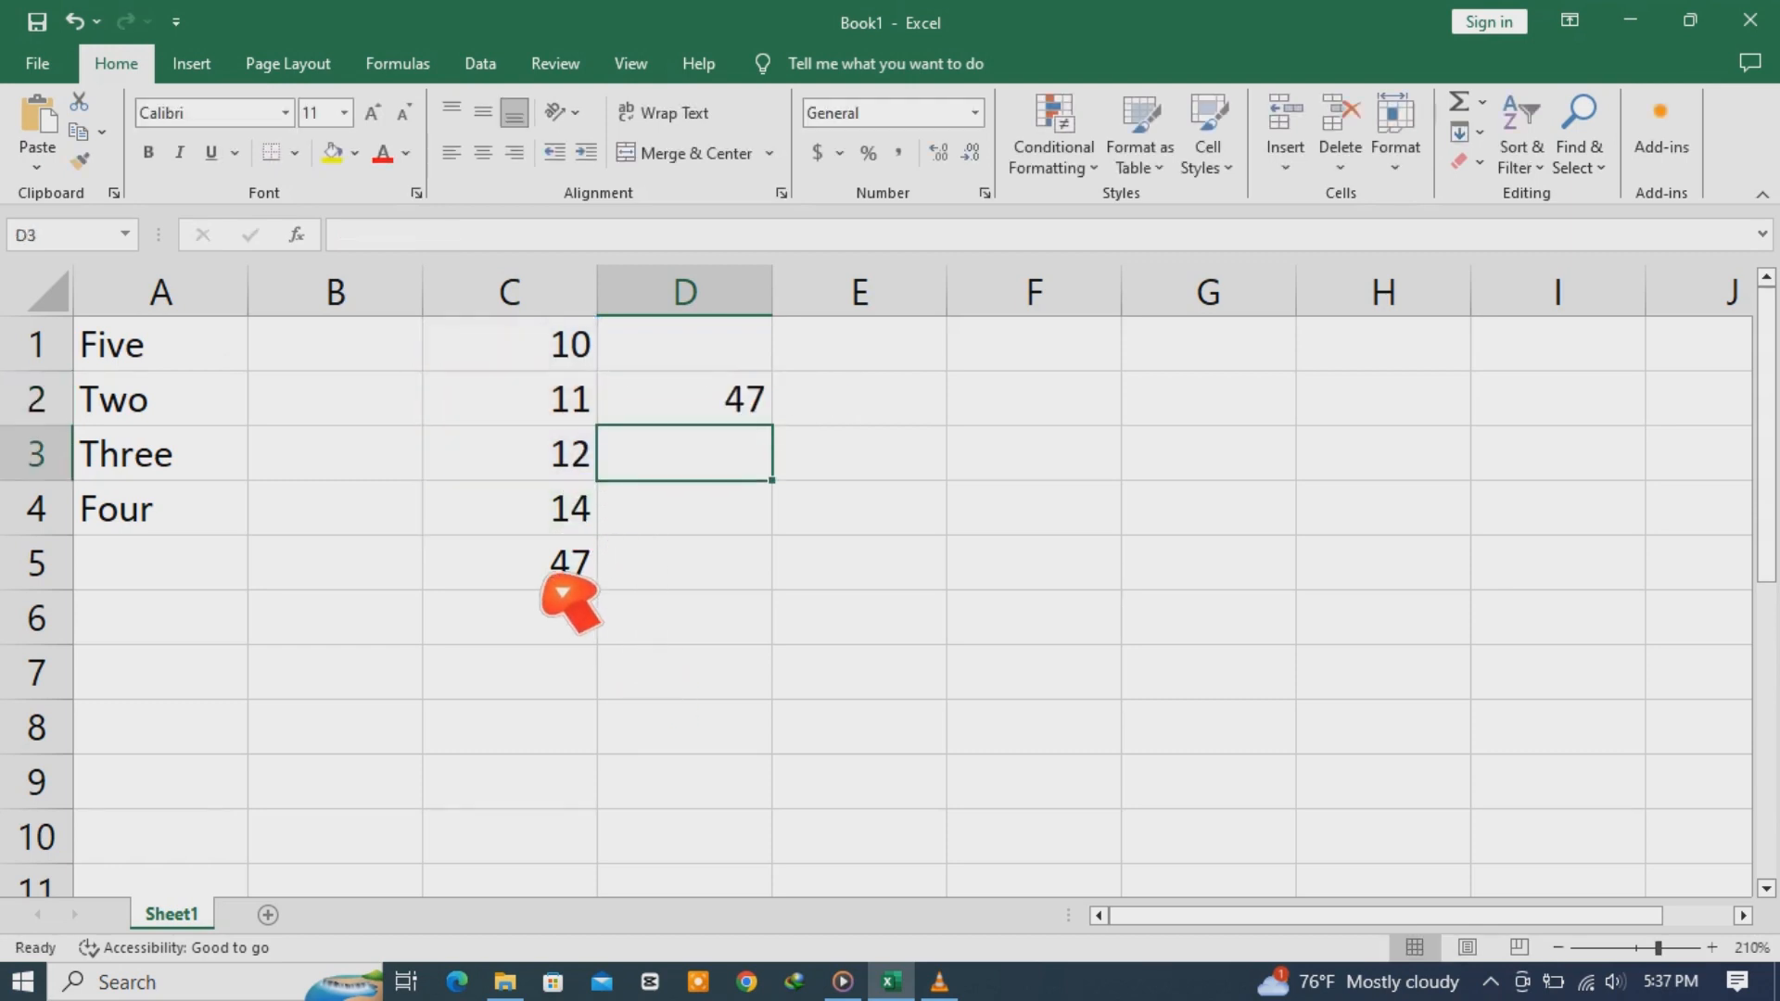
Compare the formulas in cells C5 and D2, opening the one in D2 without altering it
click(577, 575)
click(762, 415)
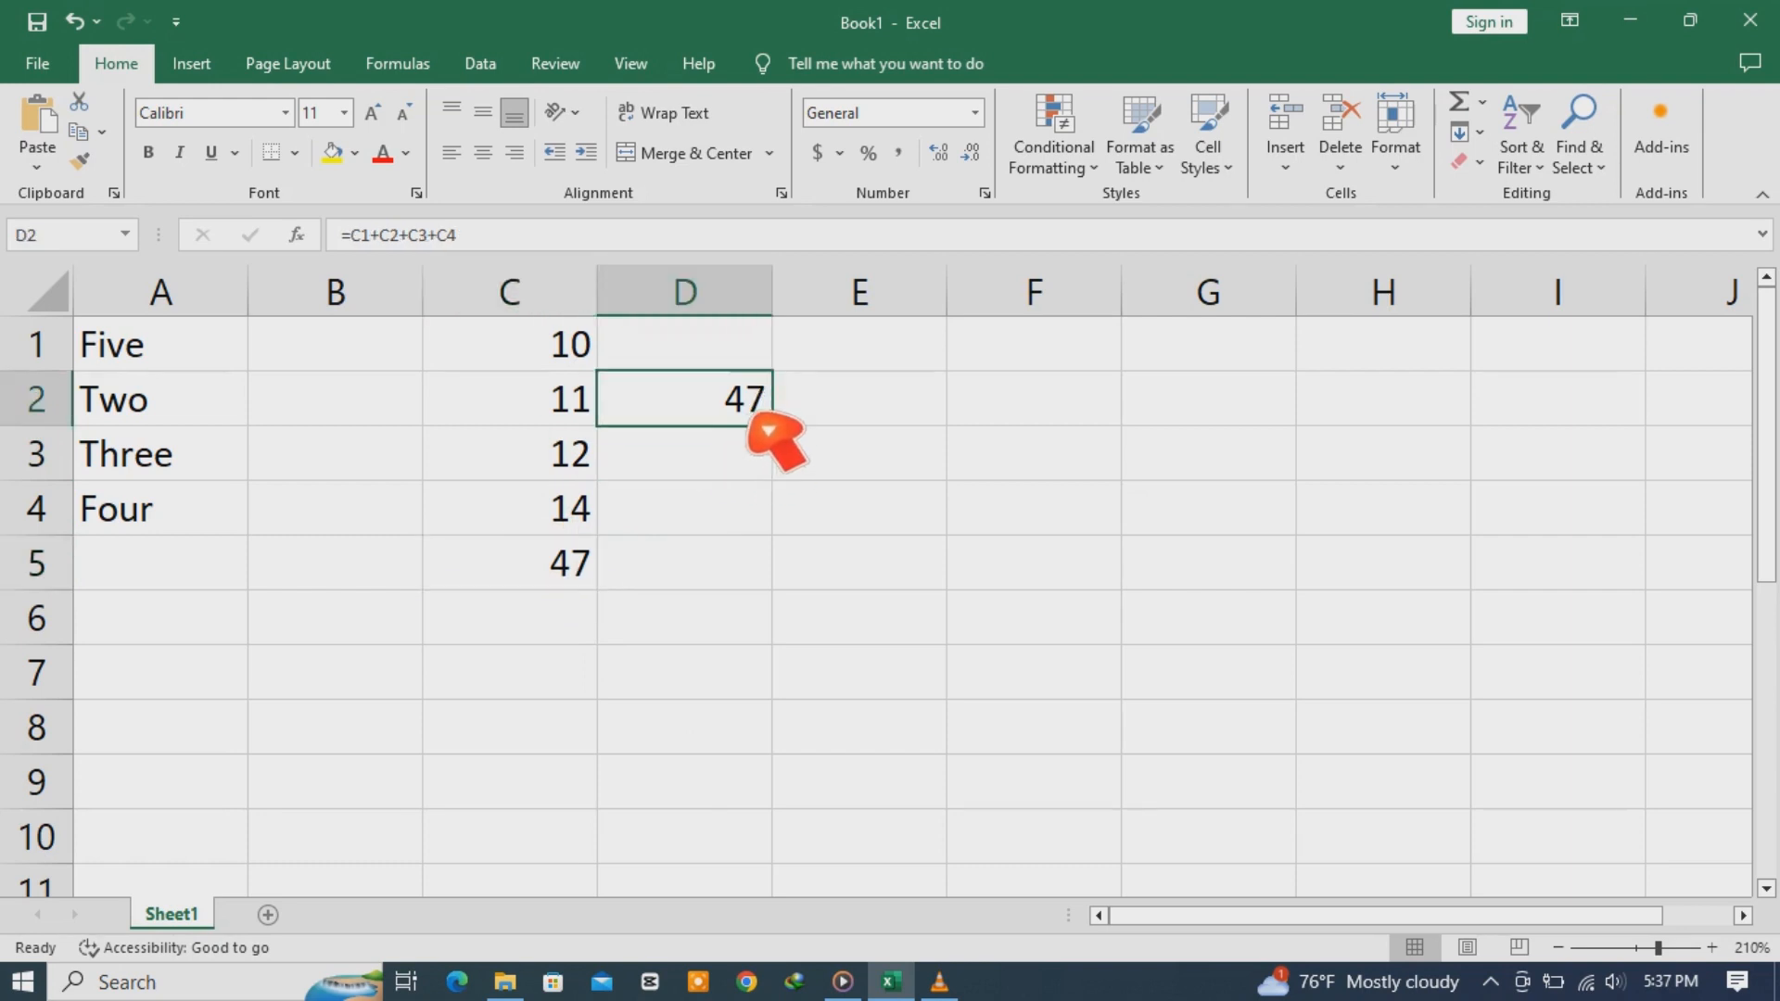
click(543, 580)
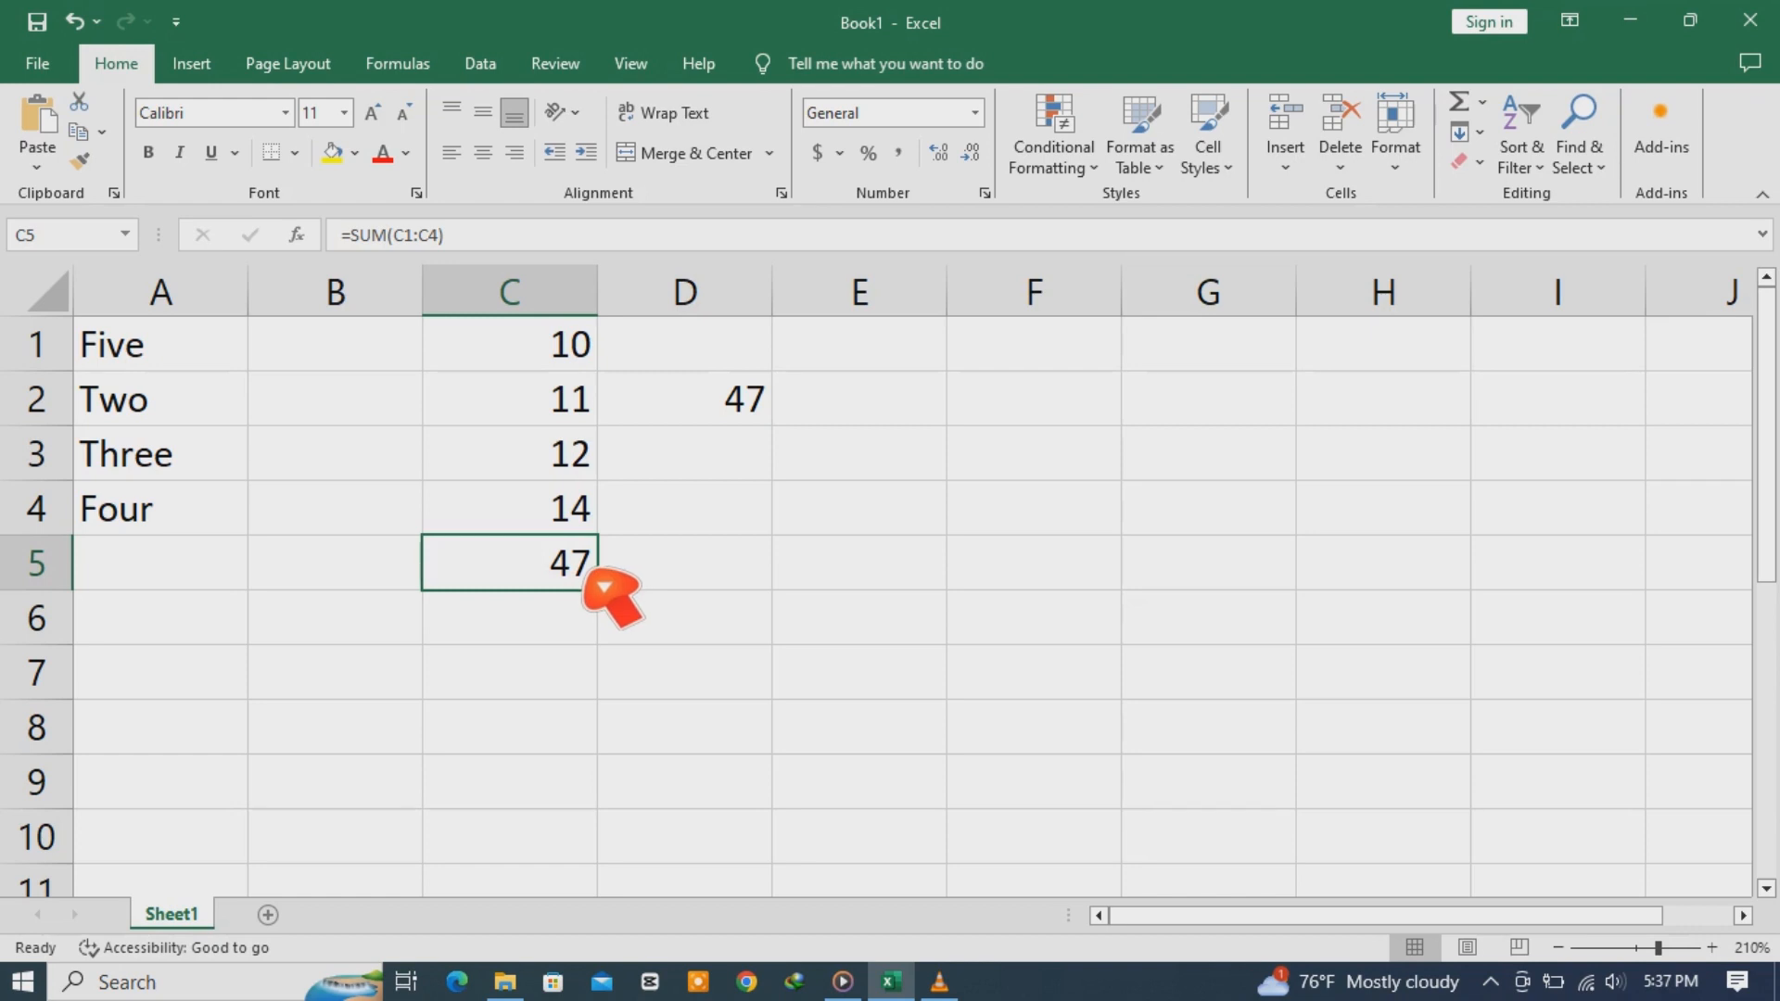
click(742, 401)
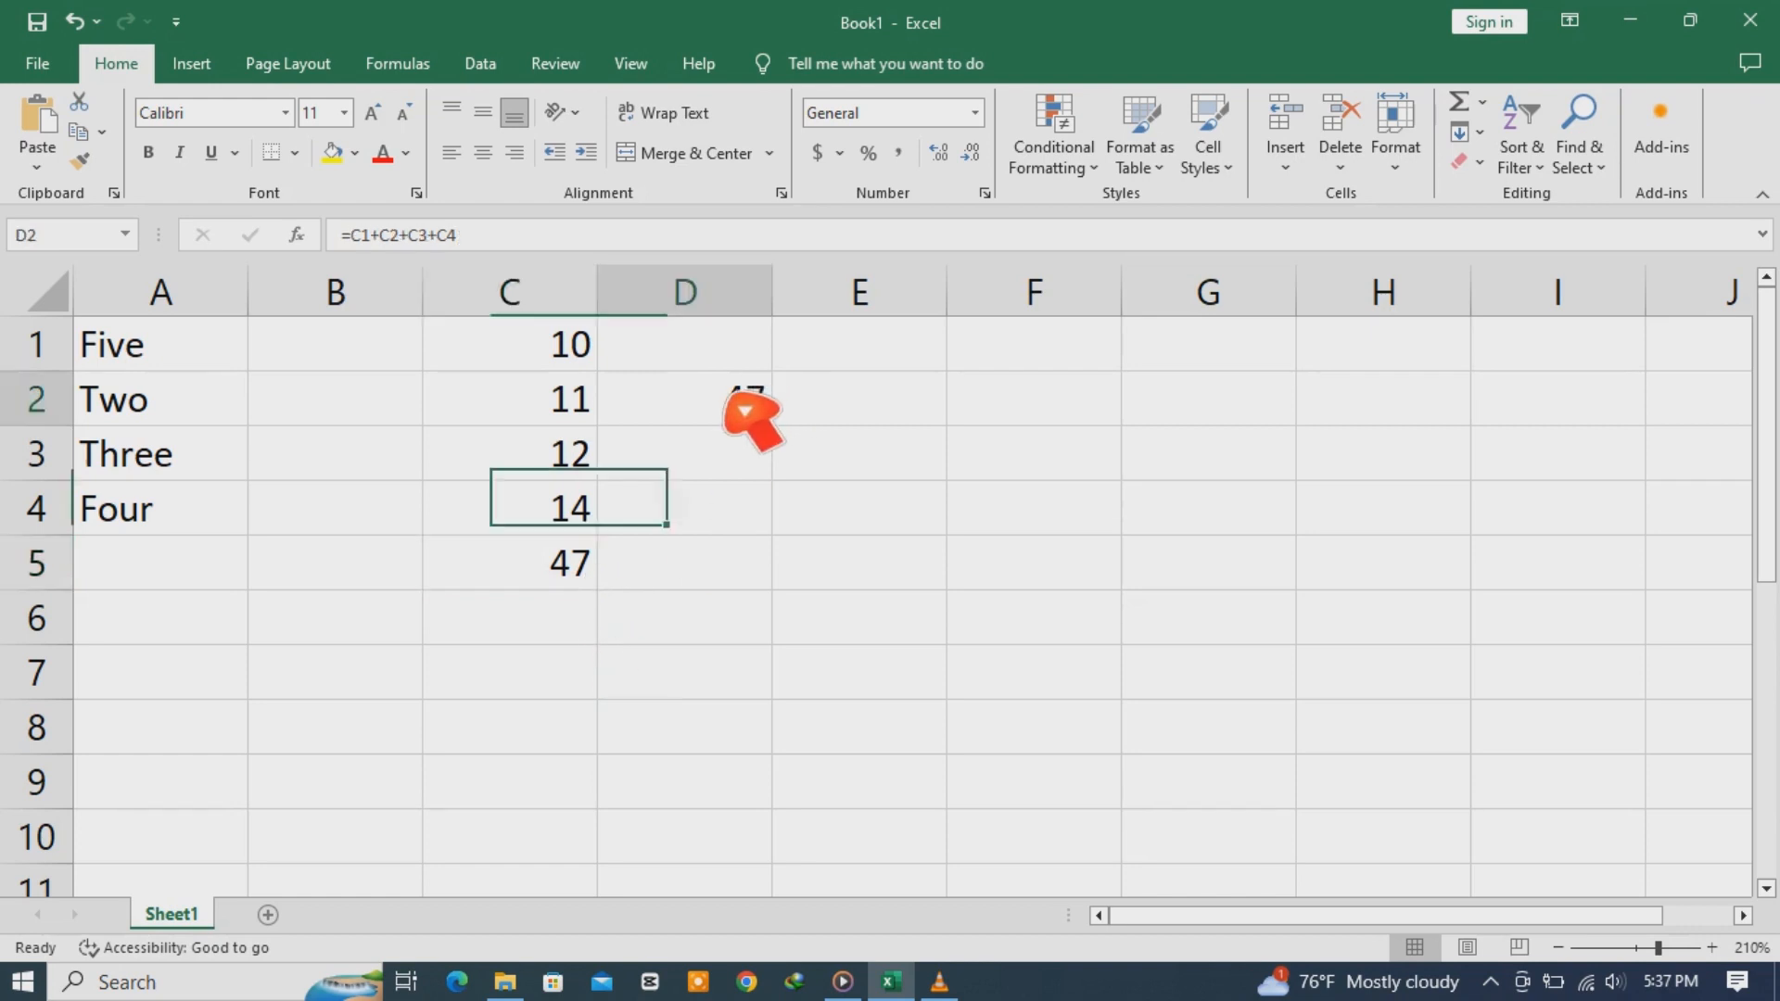
double_click(742, 403)
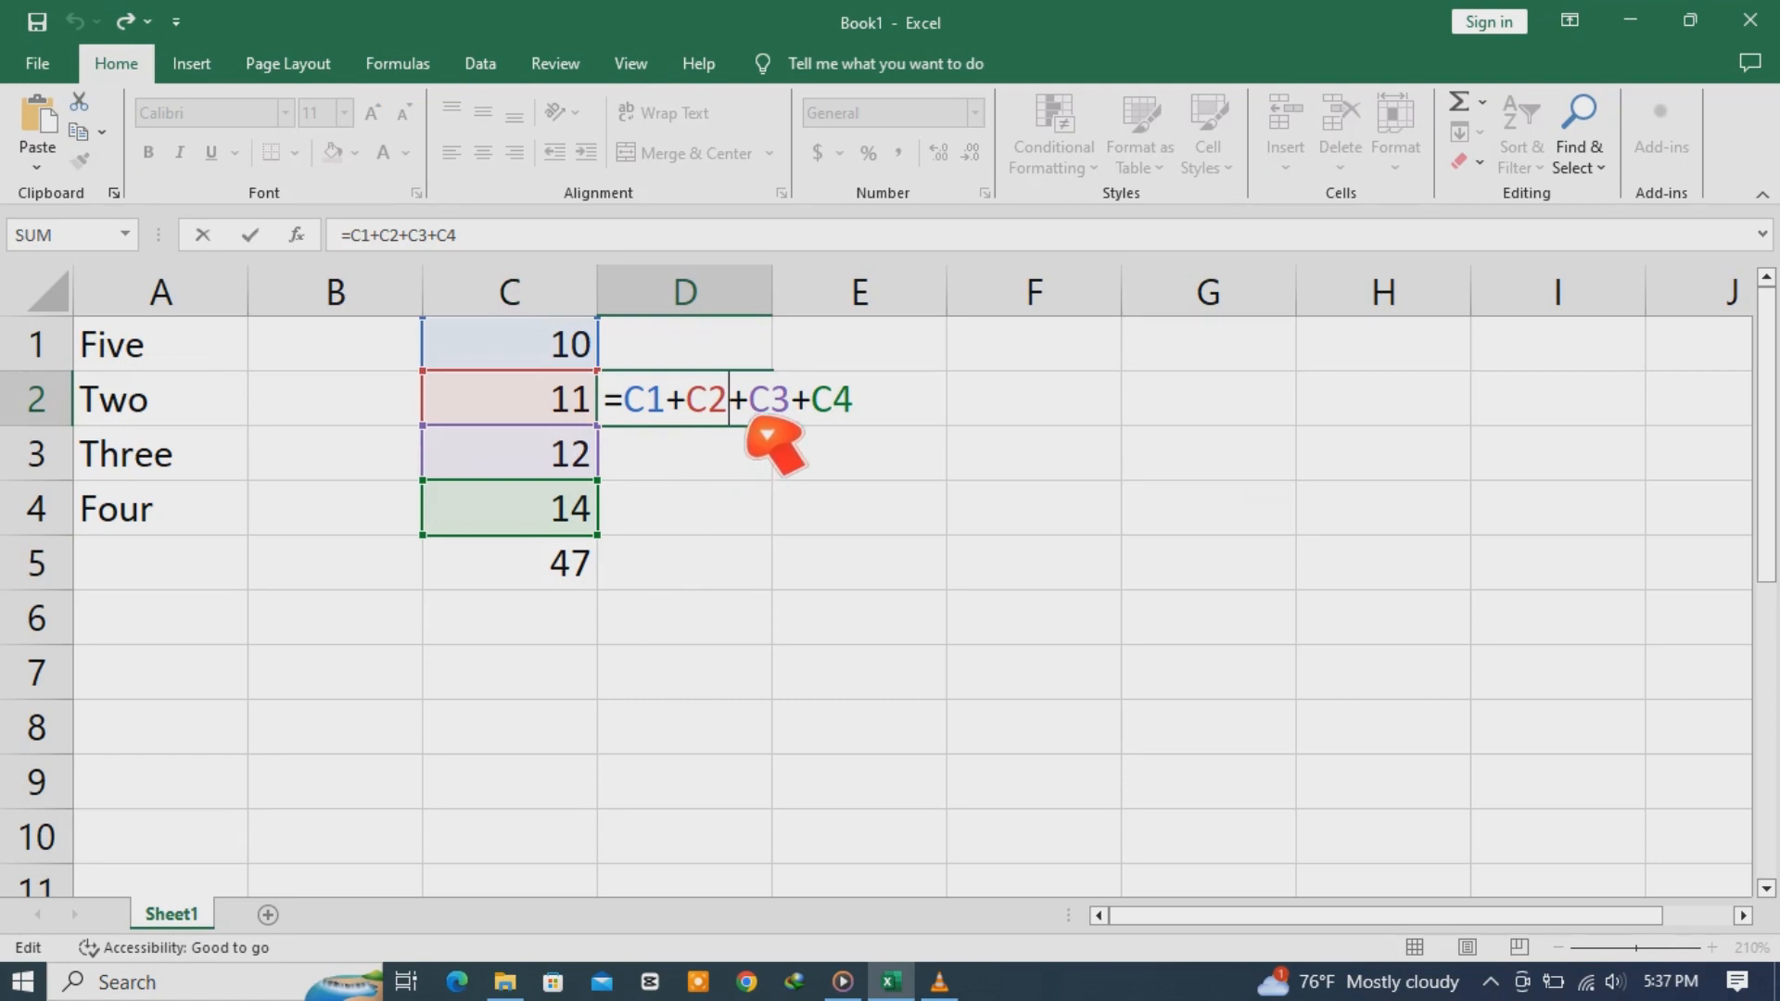
key(Escape)
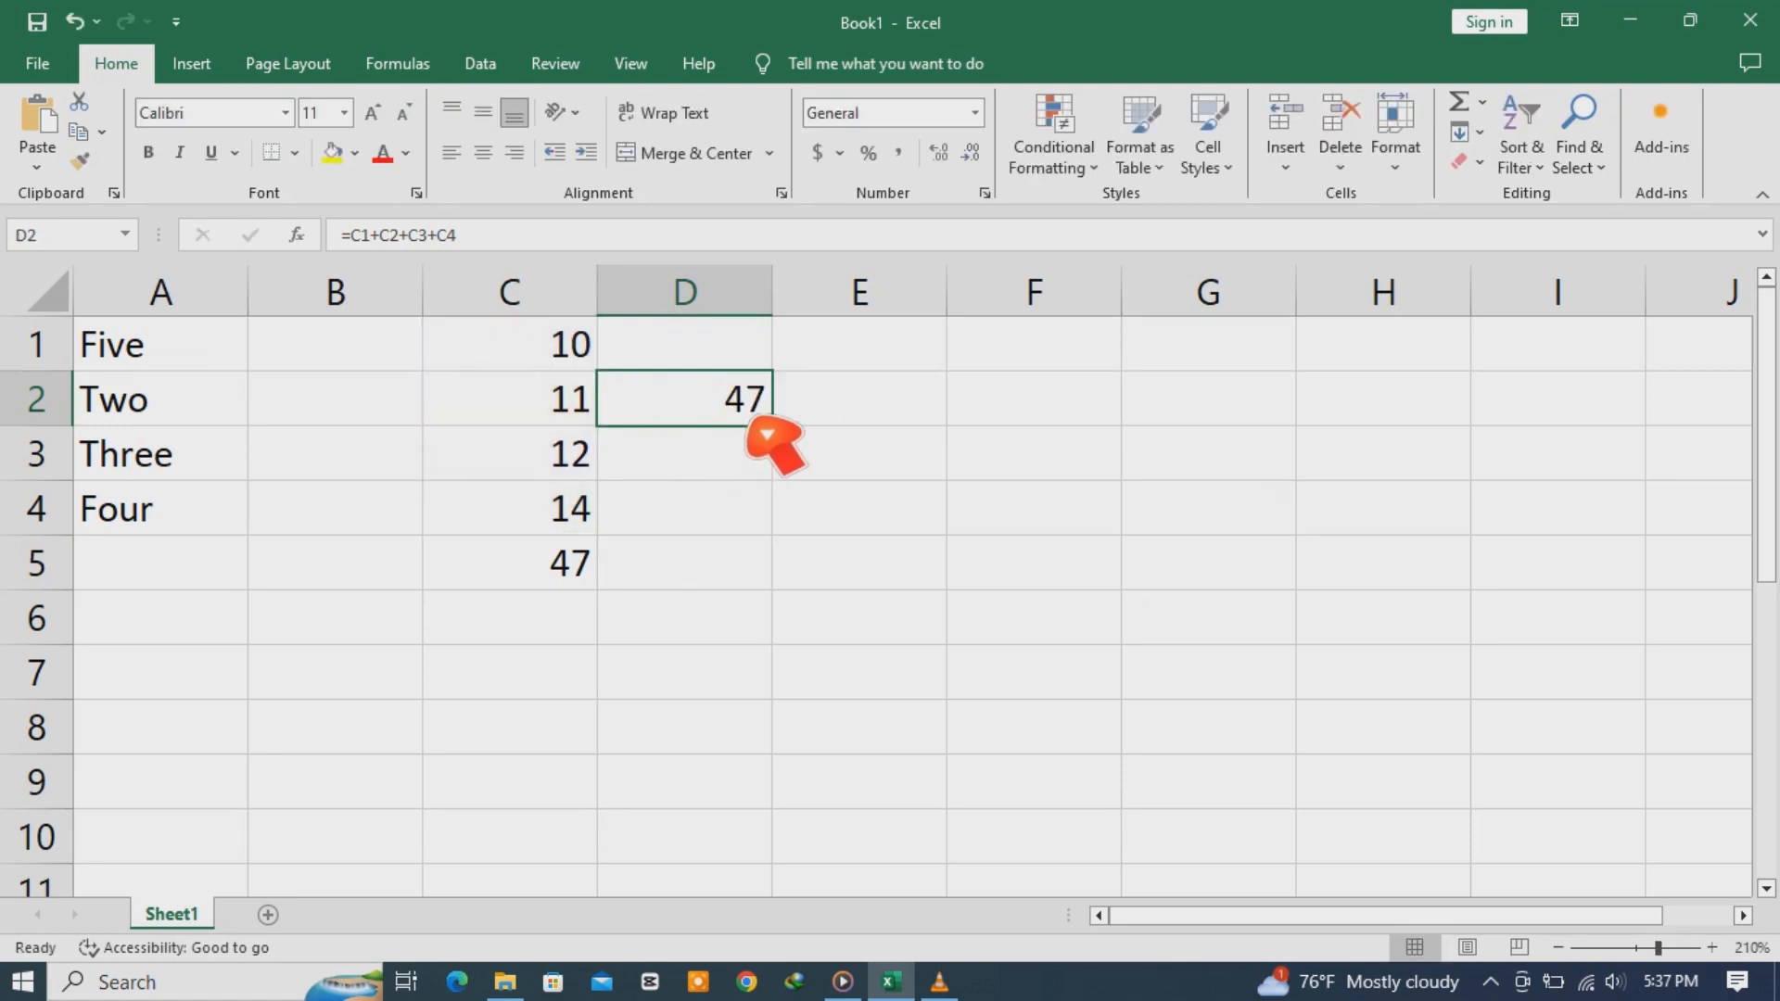
Extend the formula in cell C5 to =SUM(C1:C4)+10 and check it
click(575, 584)
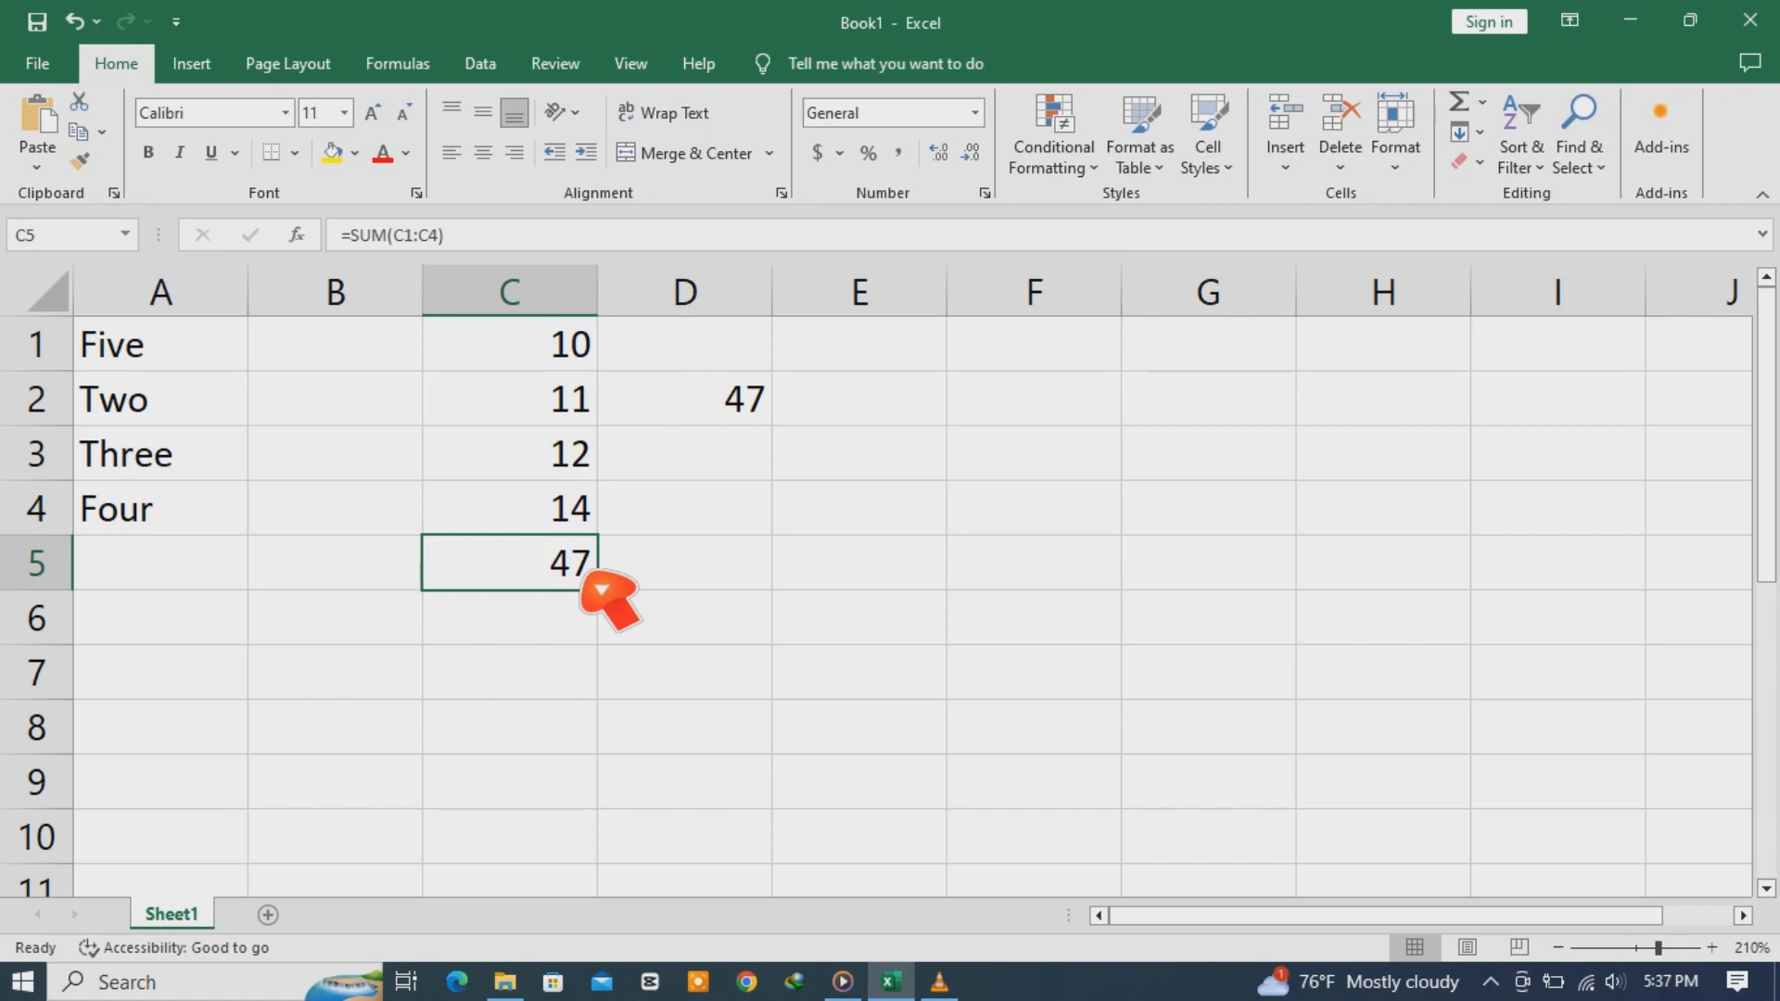
double_click(586, 582)
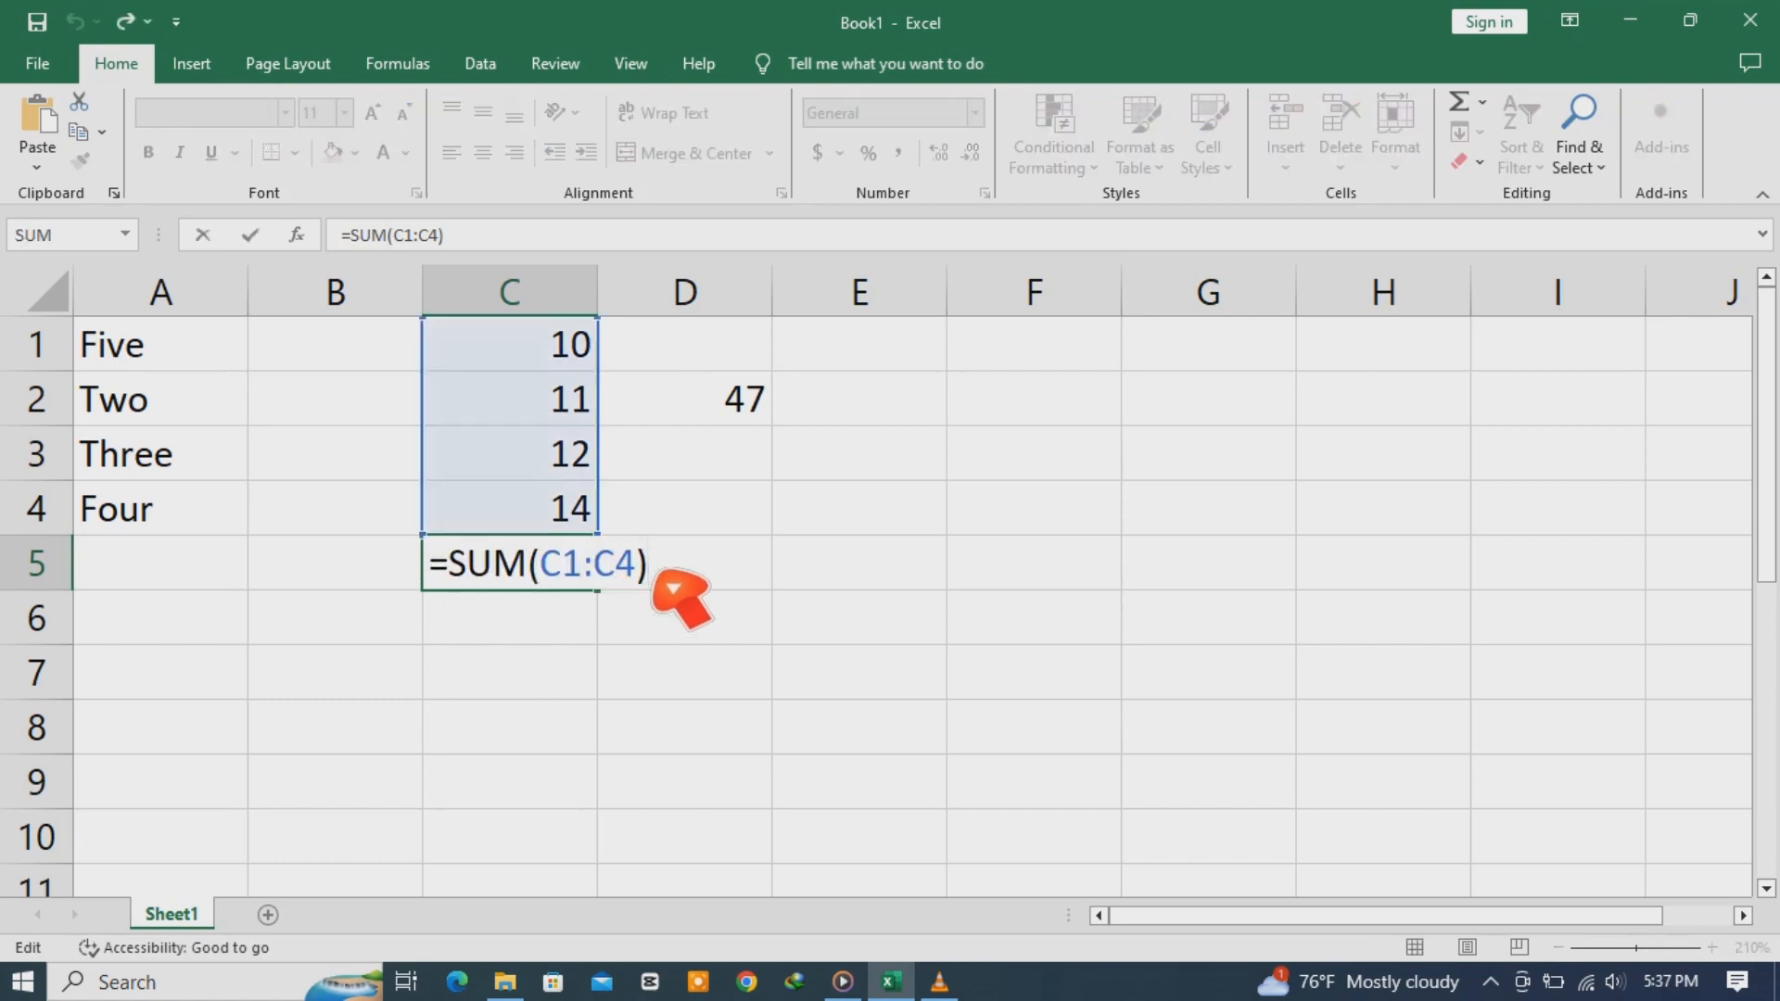
text(+10)
key(Return)
click(549, 580)
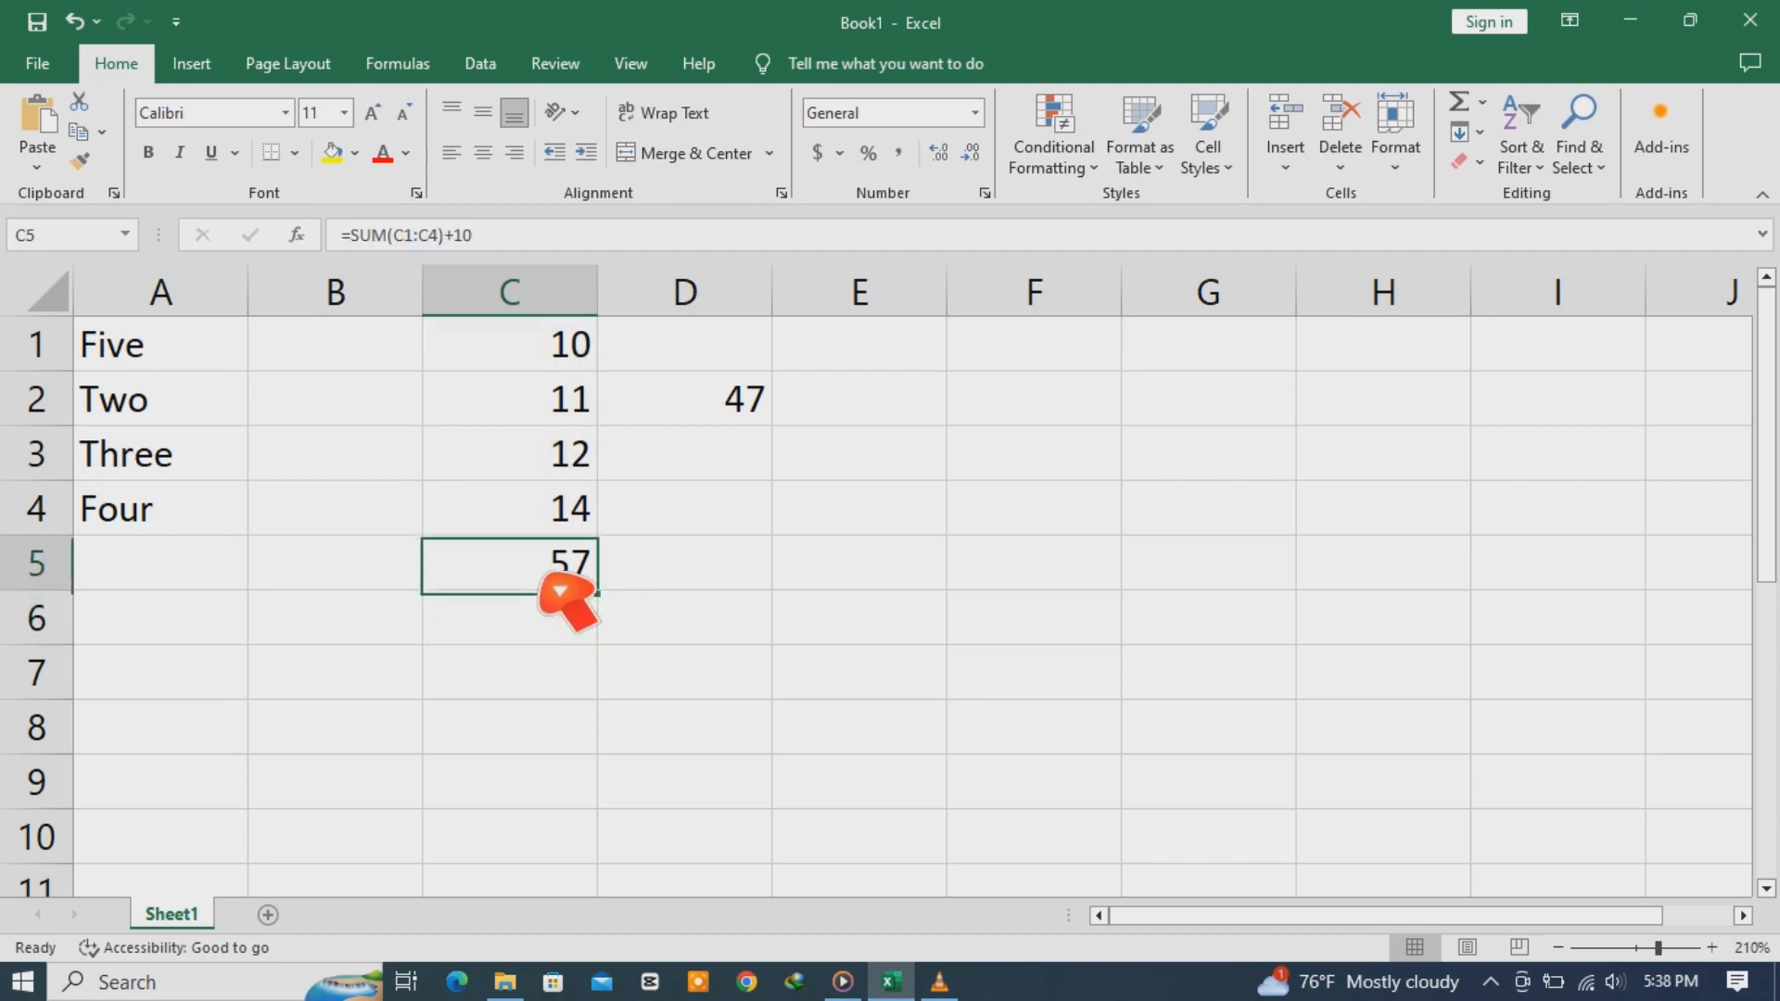
Edit the formula in cell D2 to read =C1+C2+C3+C4+10
double_click(765, 415)
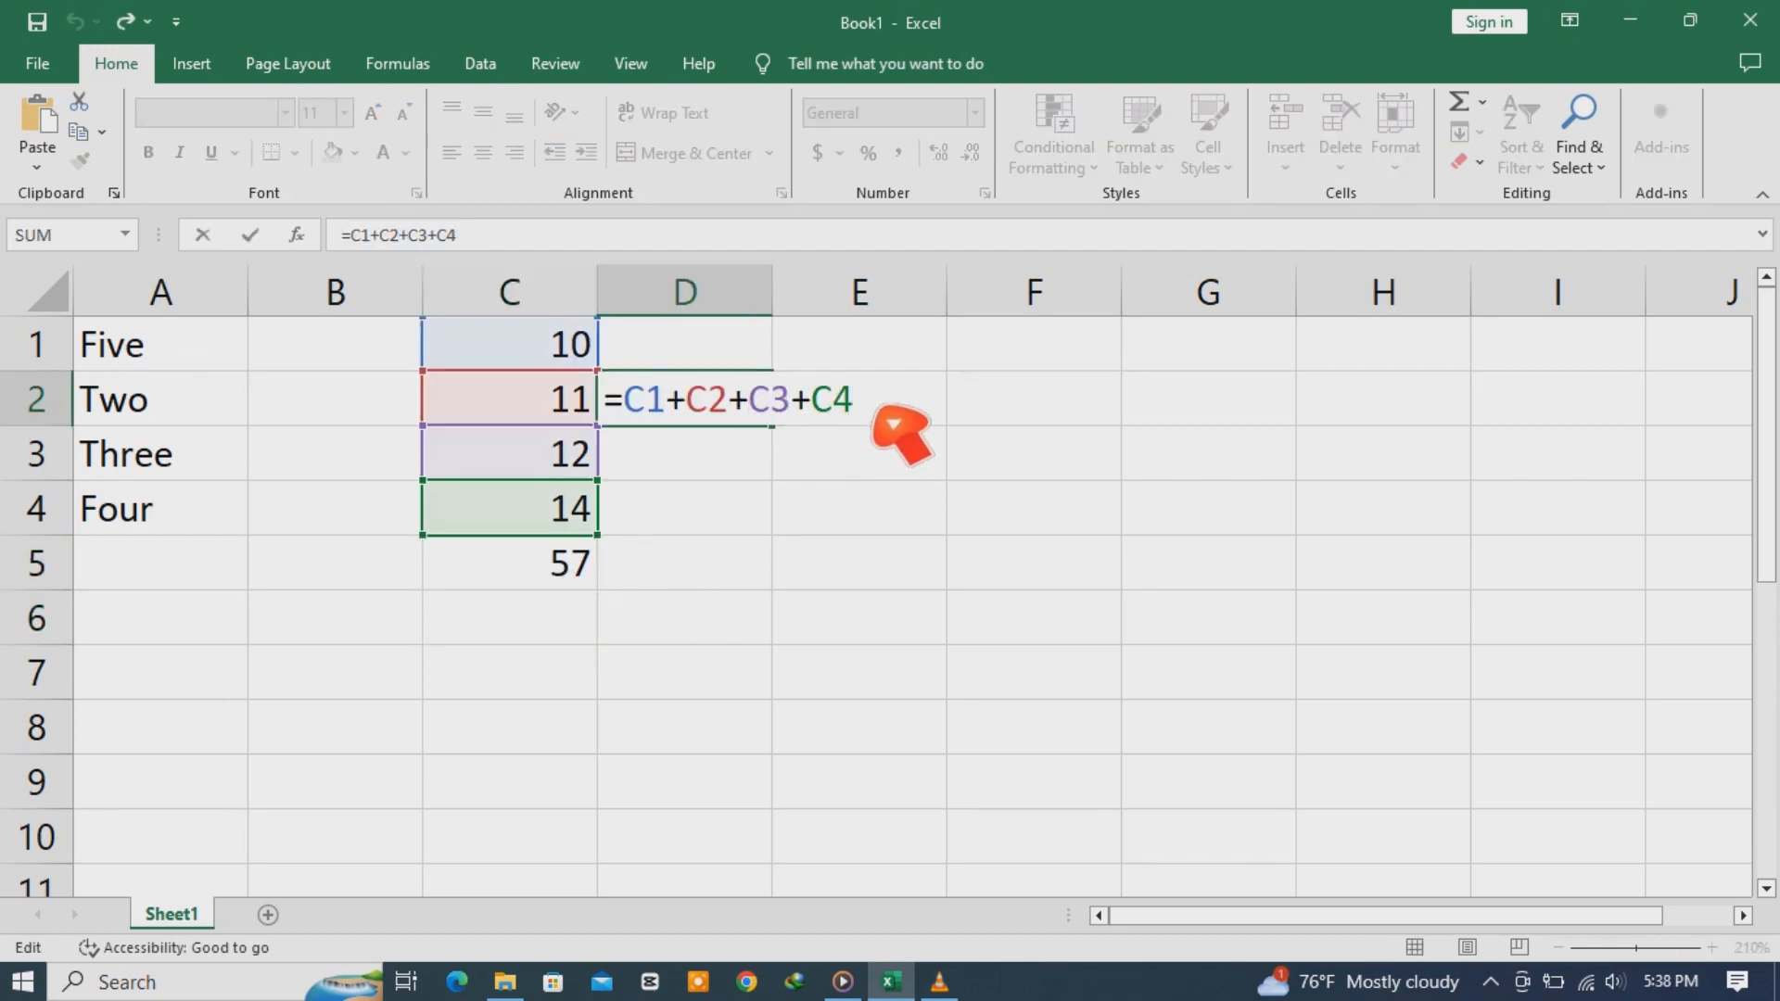
text(+1)
key(Return)
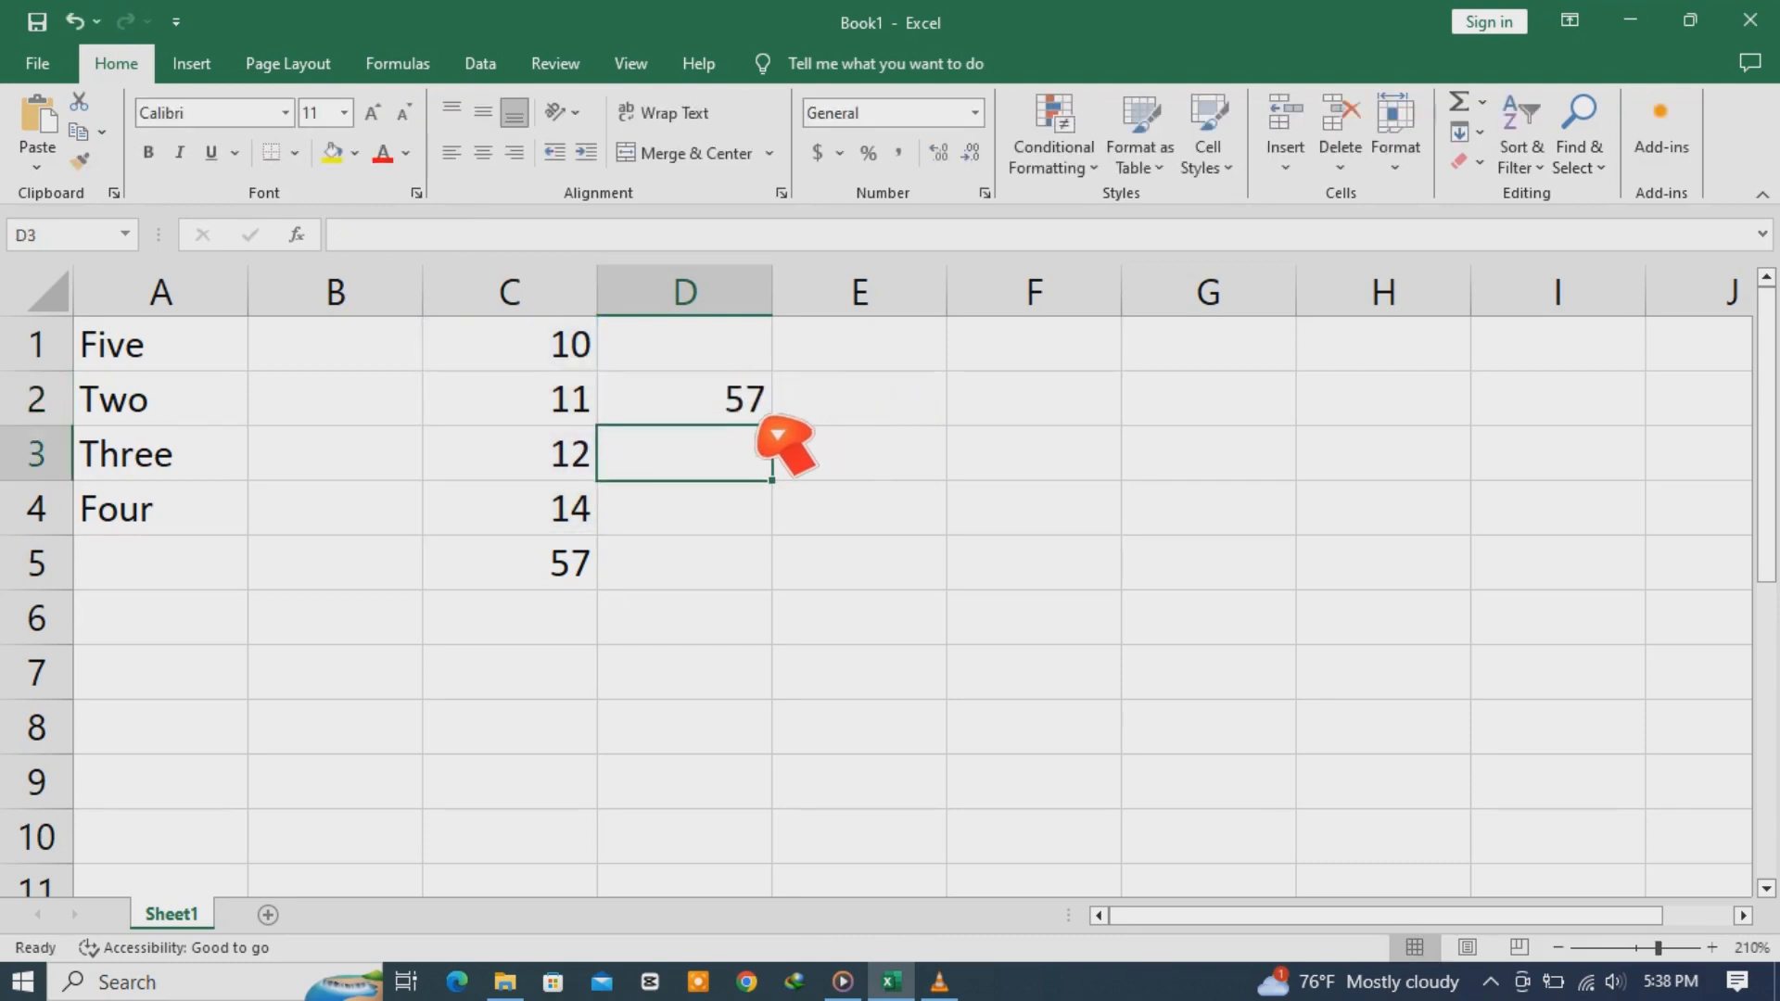
Remove the +10 from the end of the SUM formula in cell C5
double_click(586, 575)
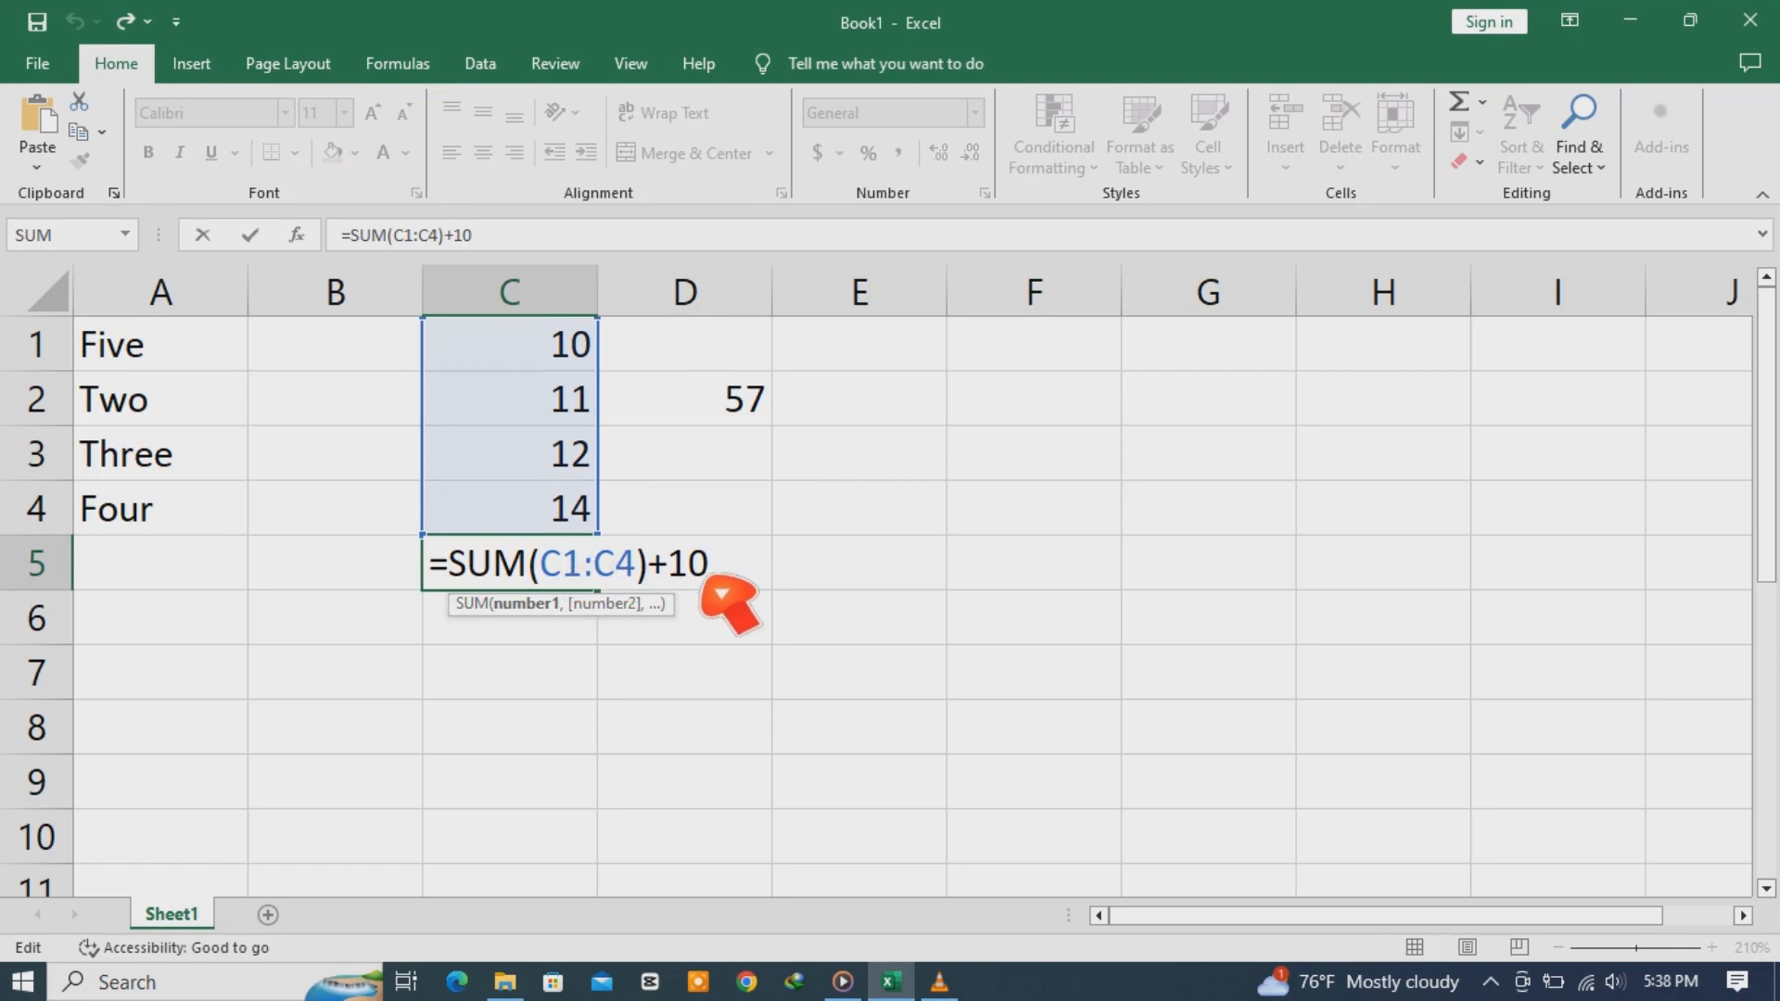
click(710, 577)
key(BackSpace)
key(BackSpace)
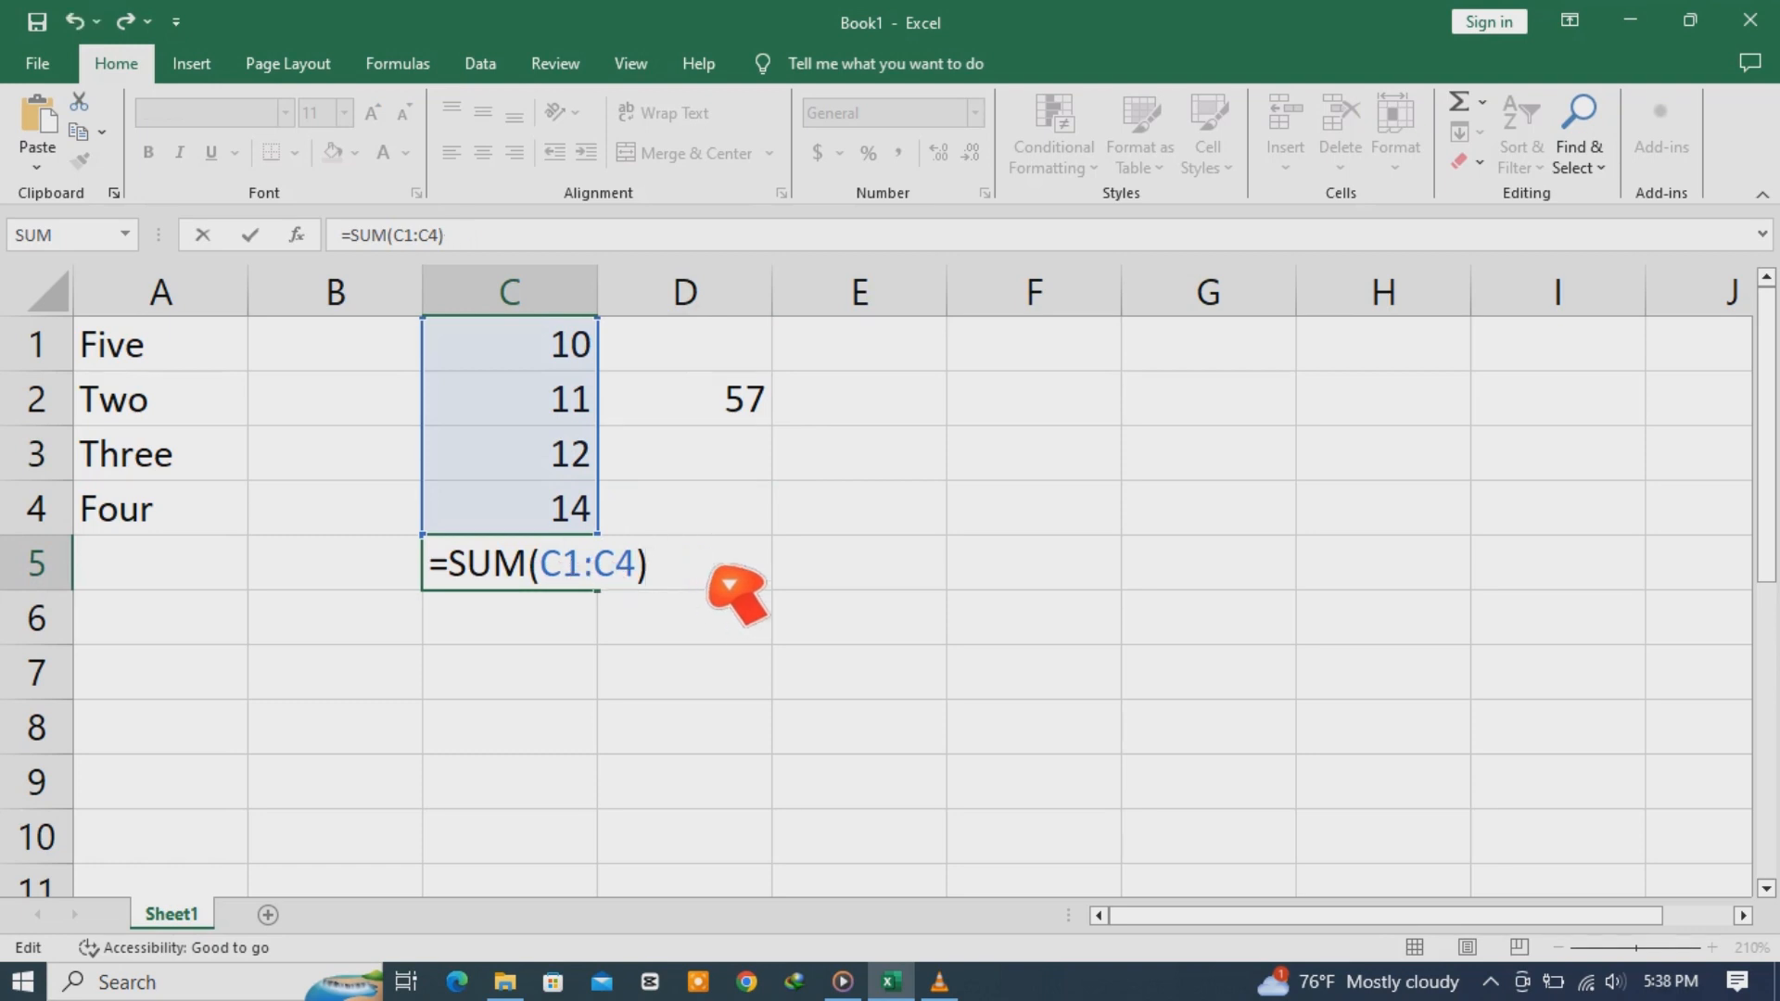
click(707, 669)
Add +10 back to the end of the SUM formula in cell C5 and check it
click(562, 582)
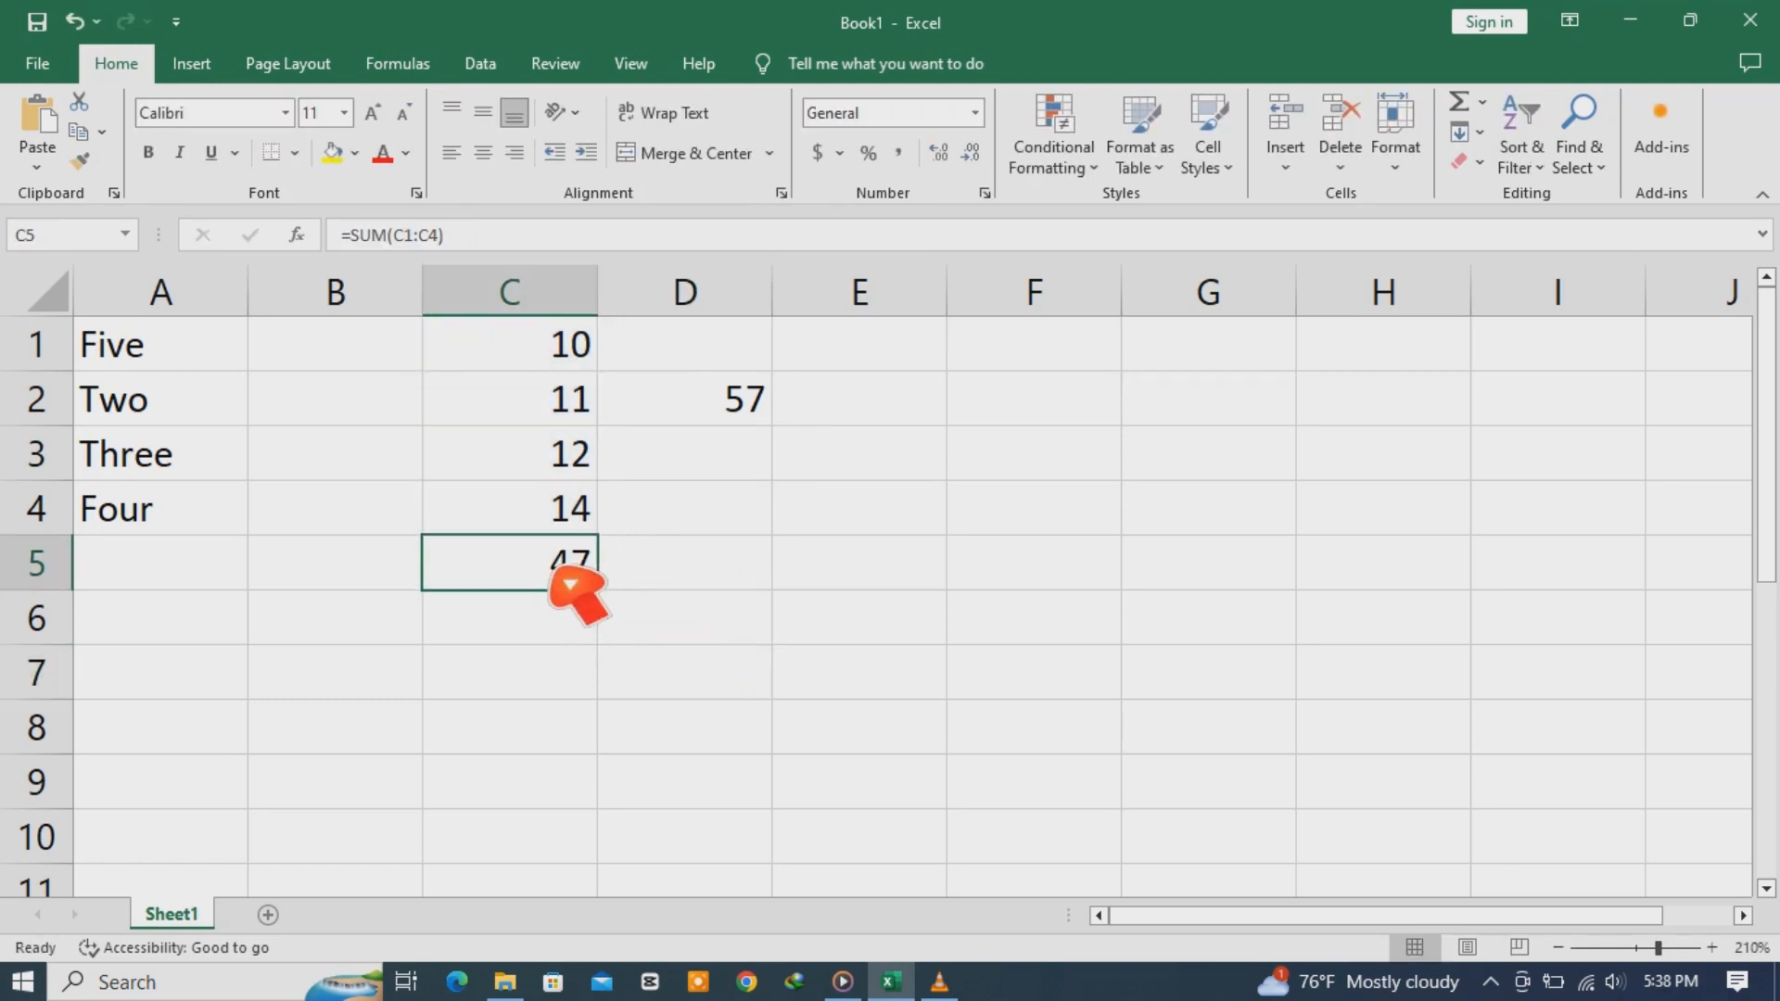
click(477, 243)
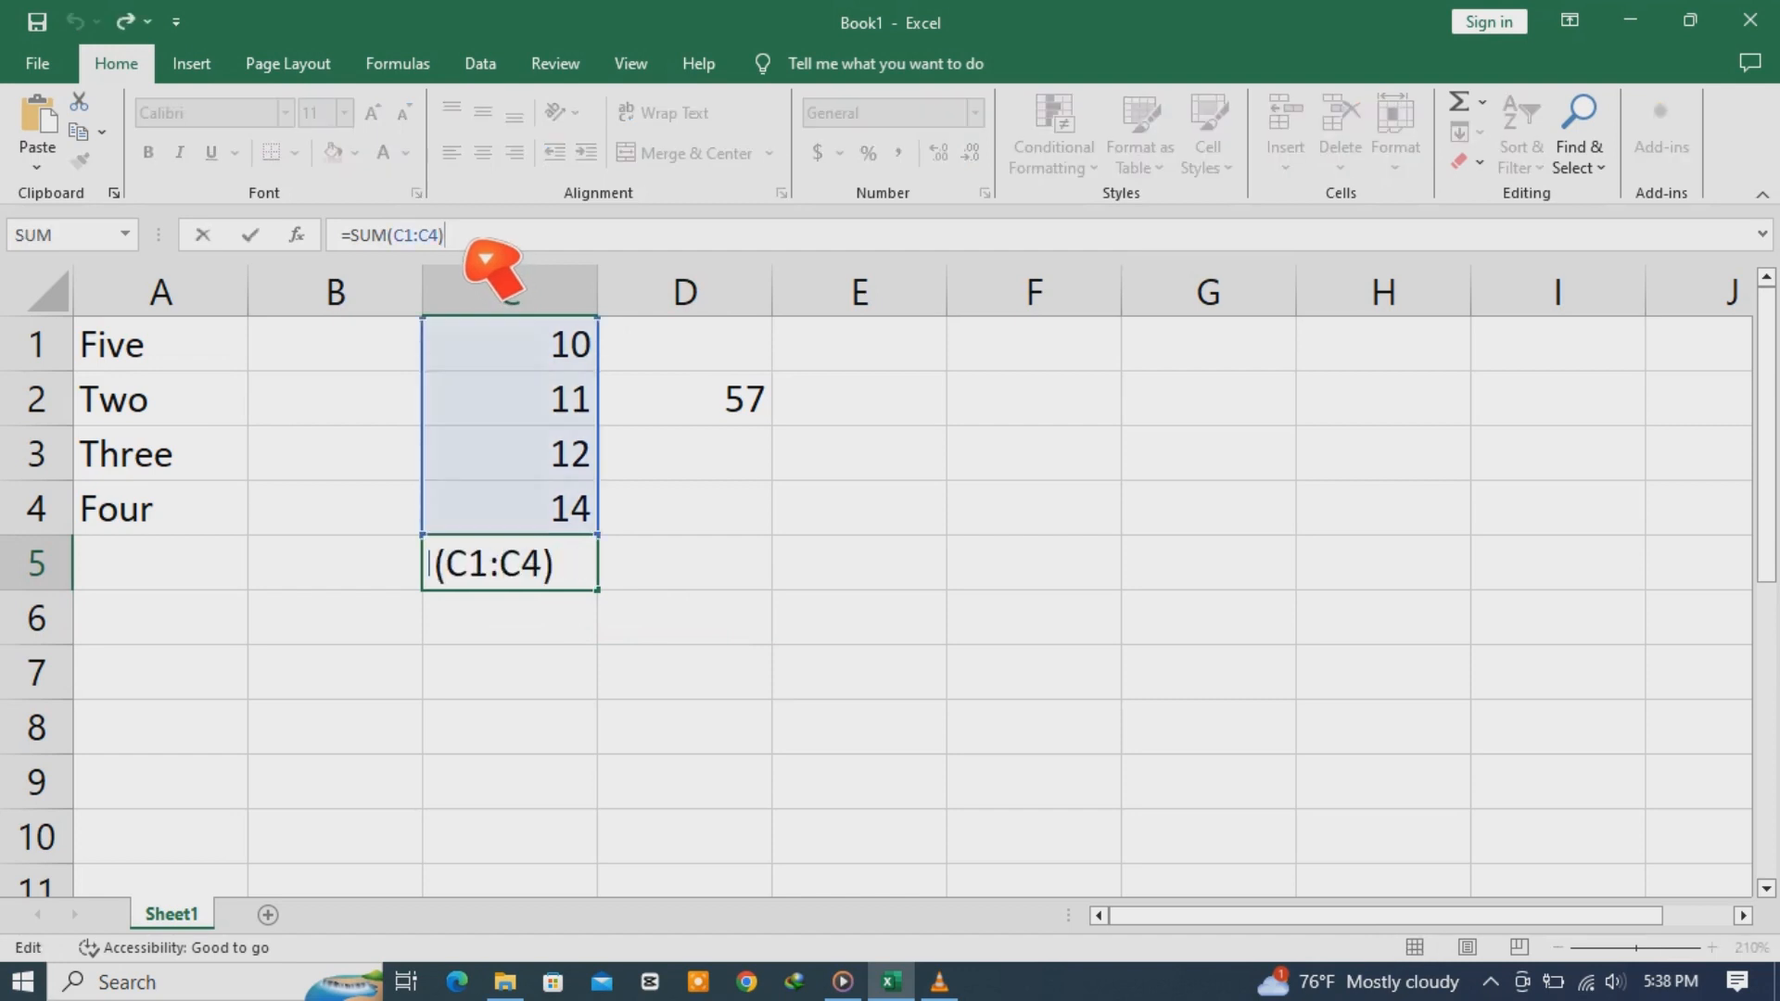
text(+1)
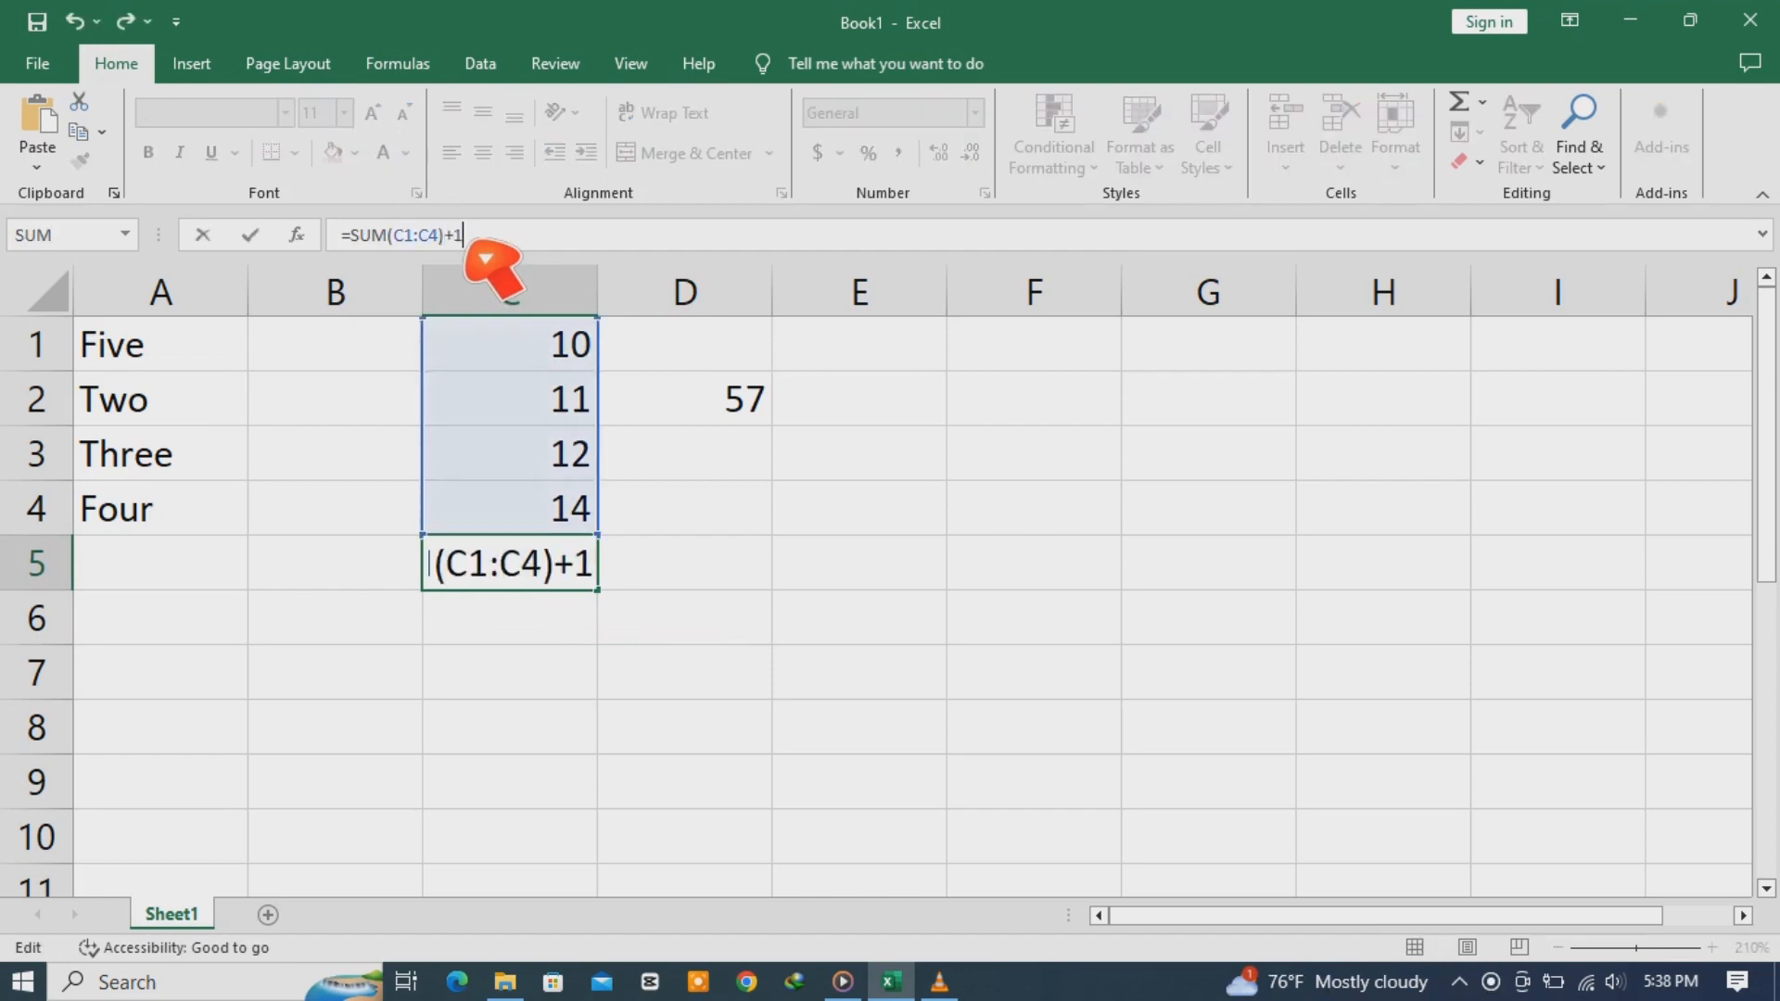
key(Return)
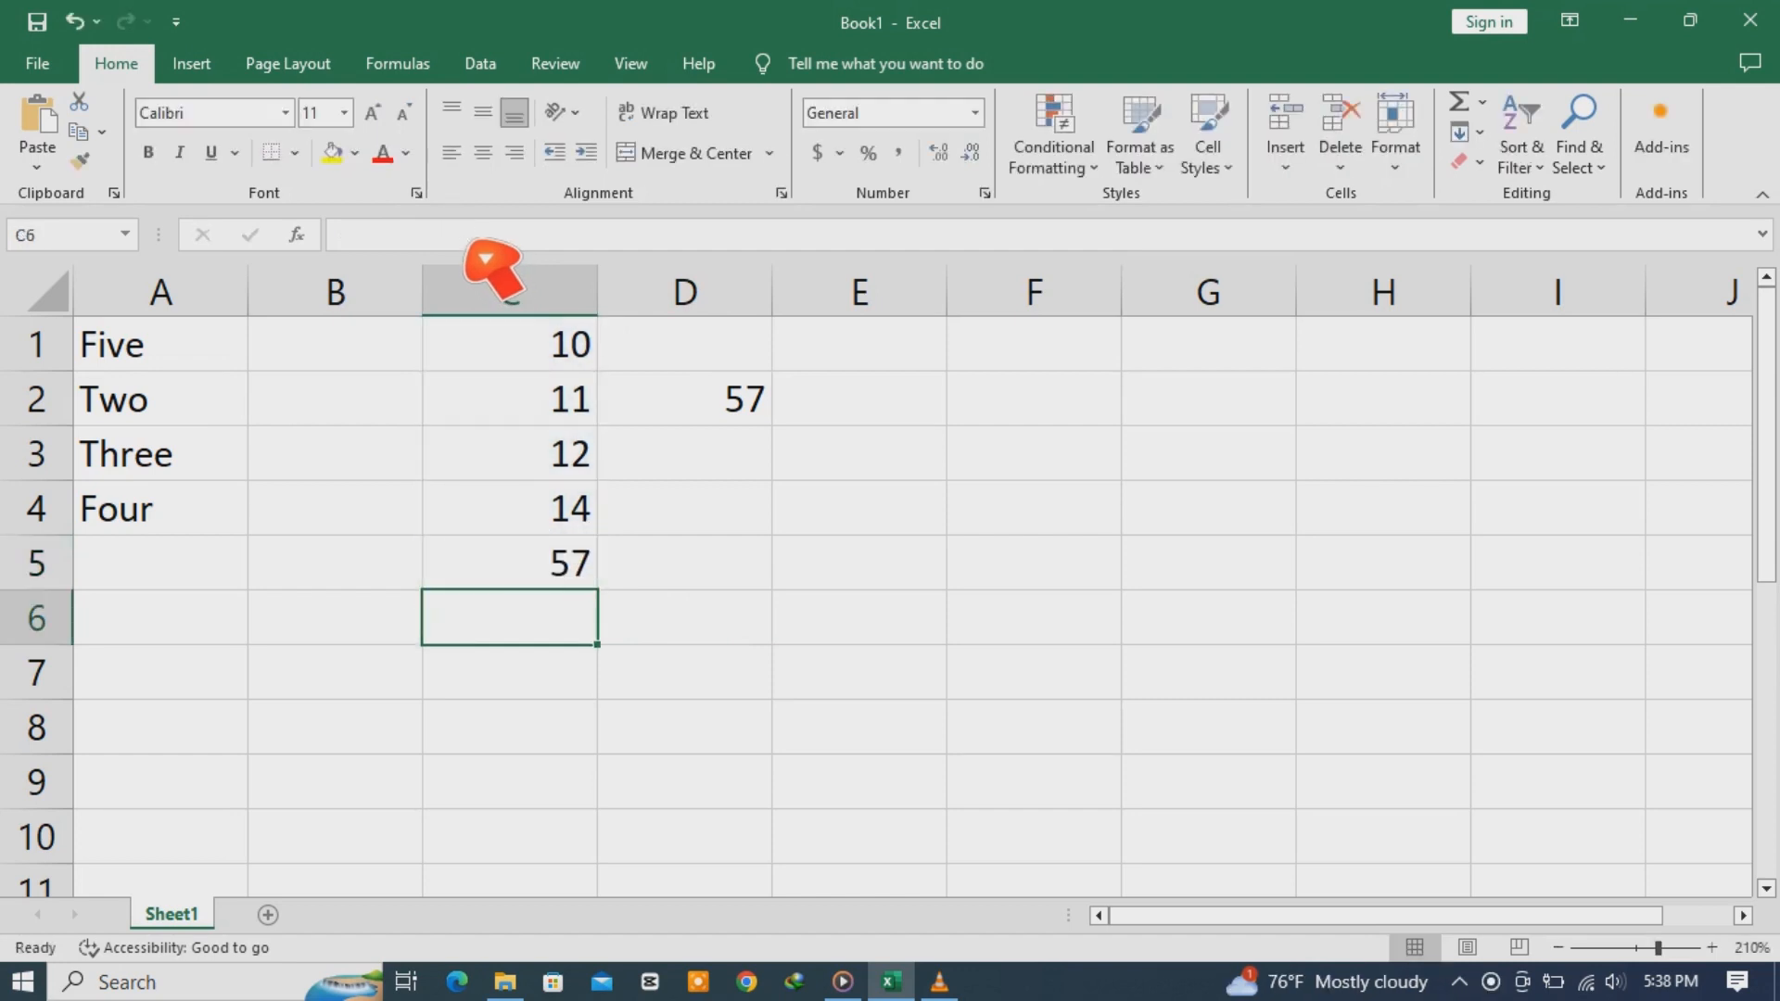
click(561, 567)
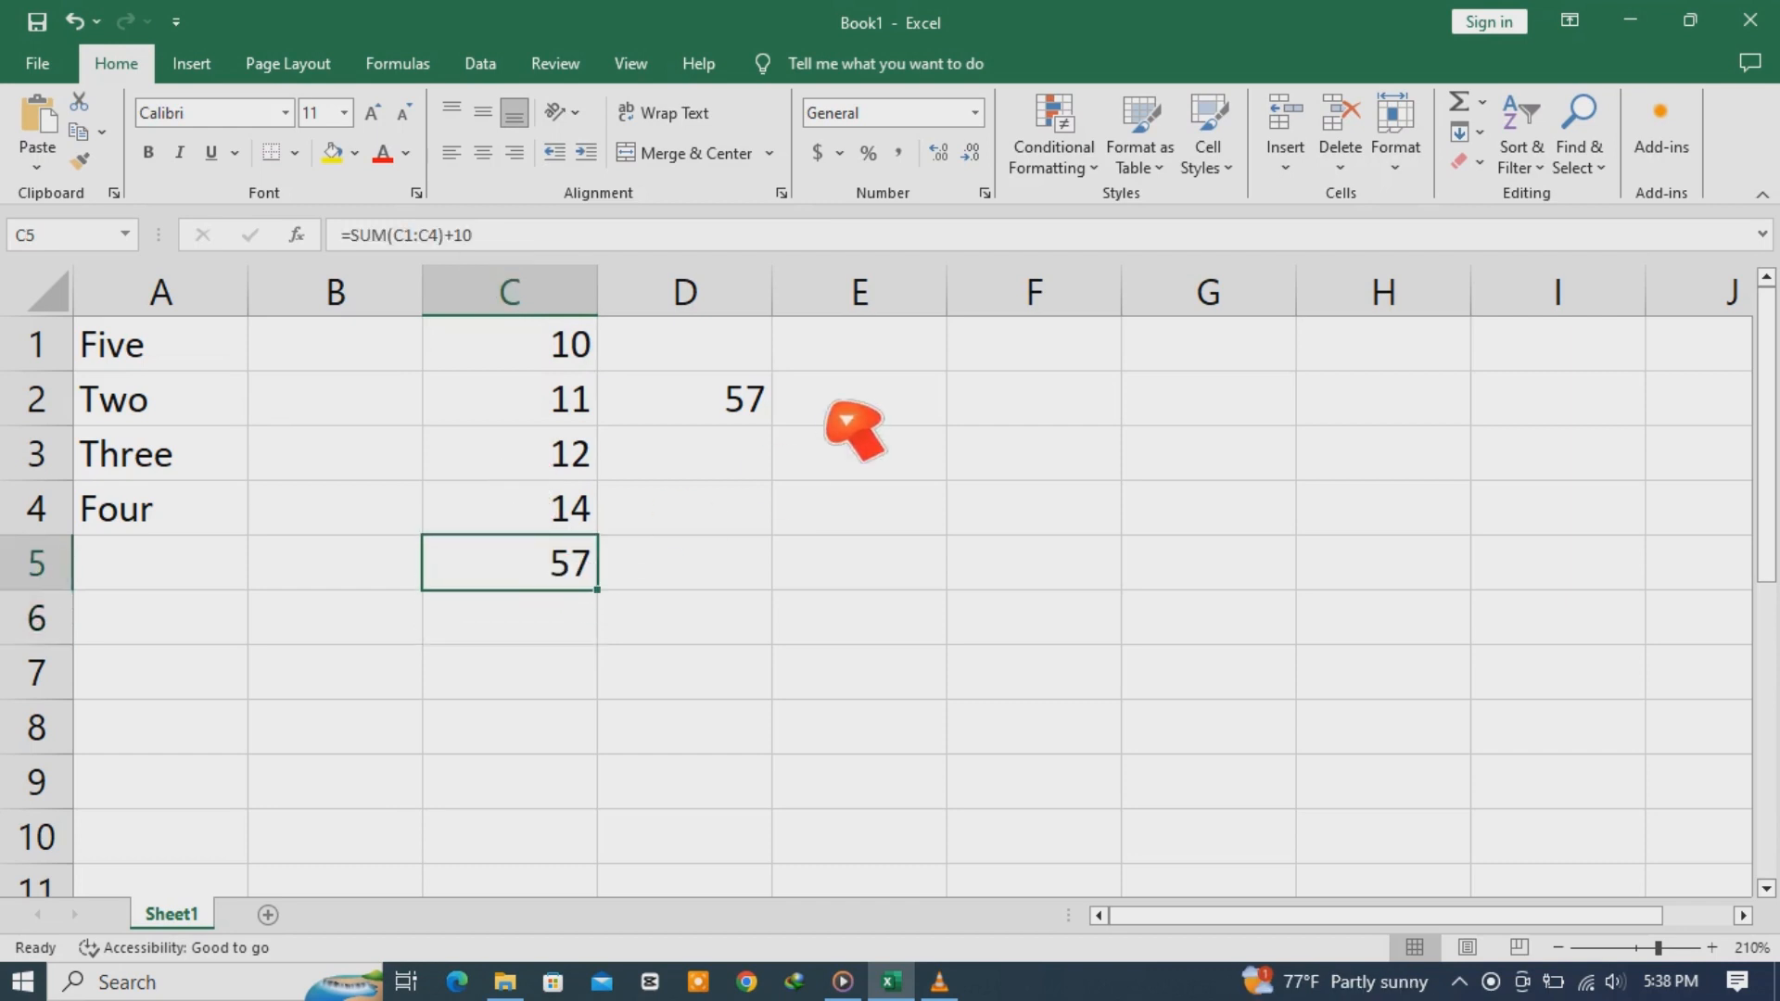
Inspect the formula in cell D2 and undo the last three formula edits to cells C5 and D2
click(751, 401)
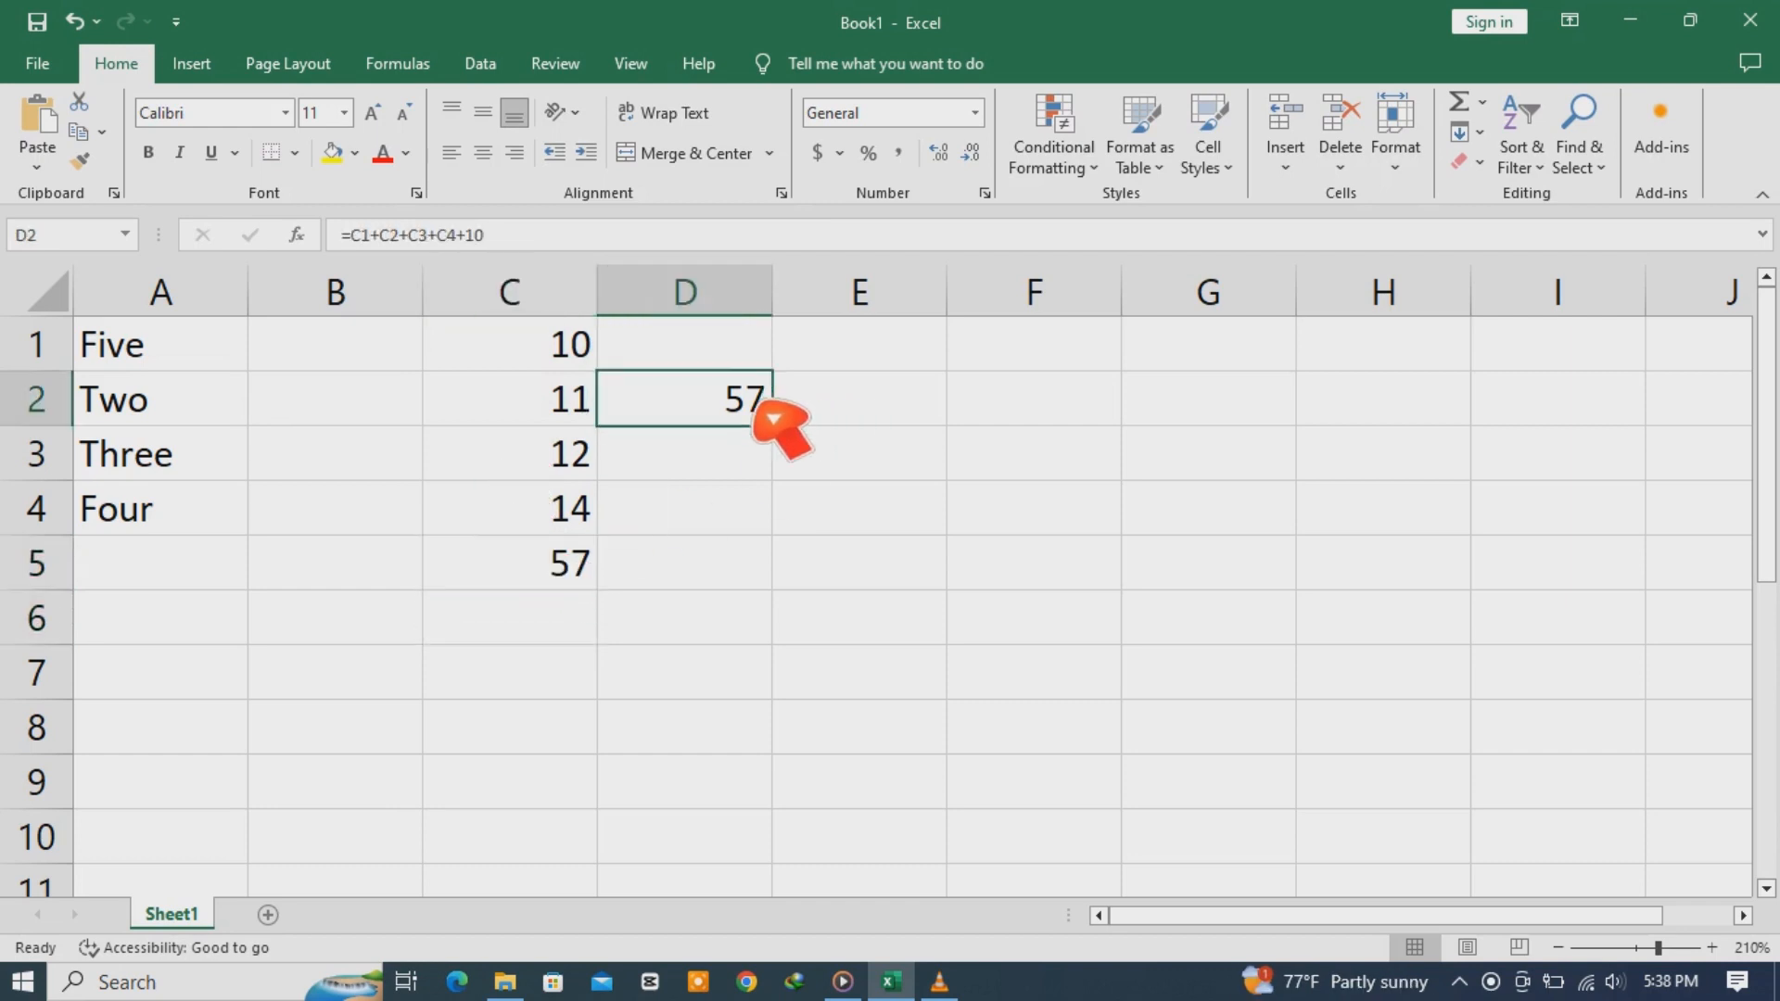
click(562, 235)
key(Escape)
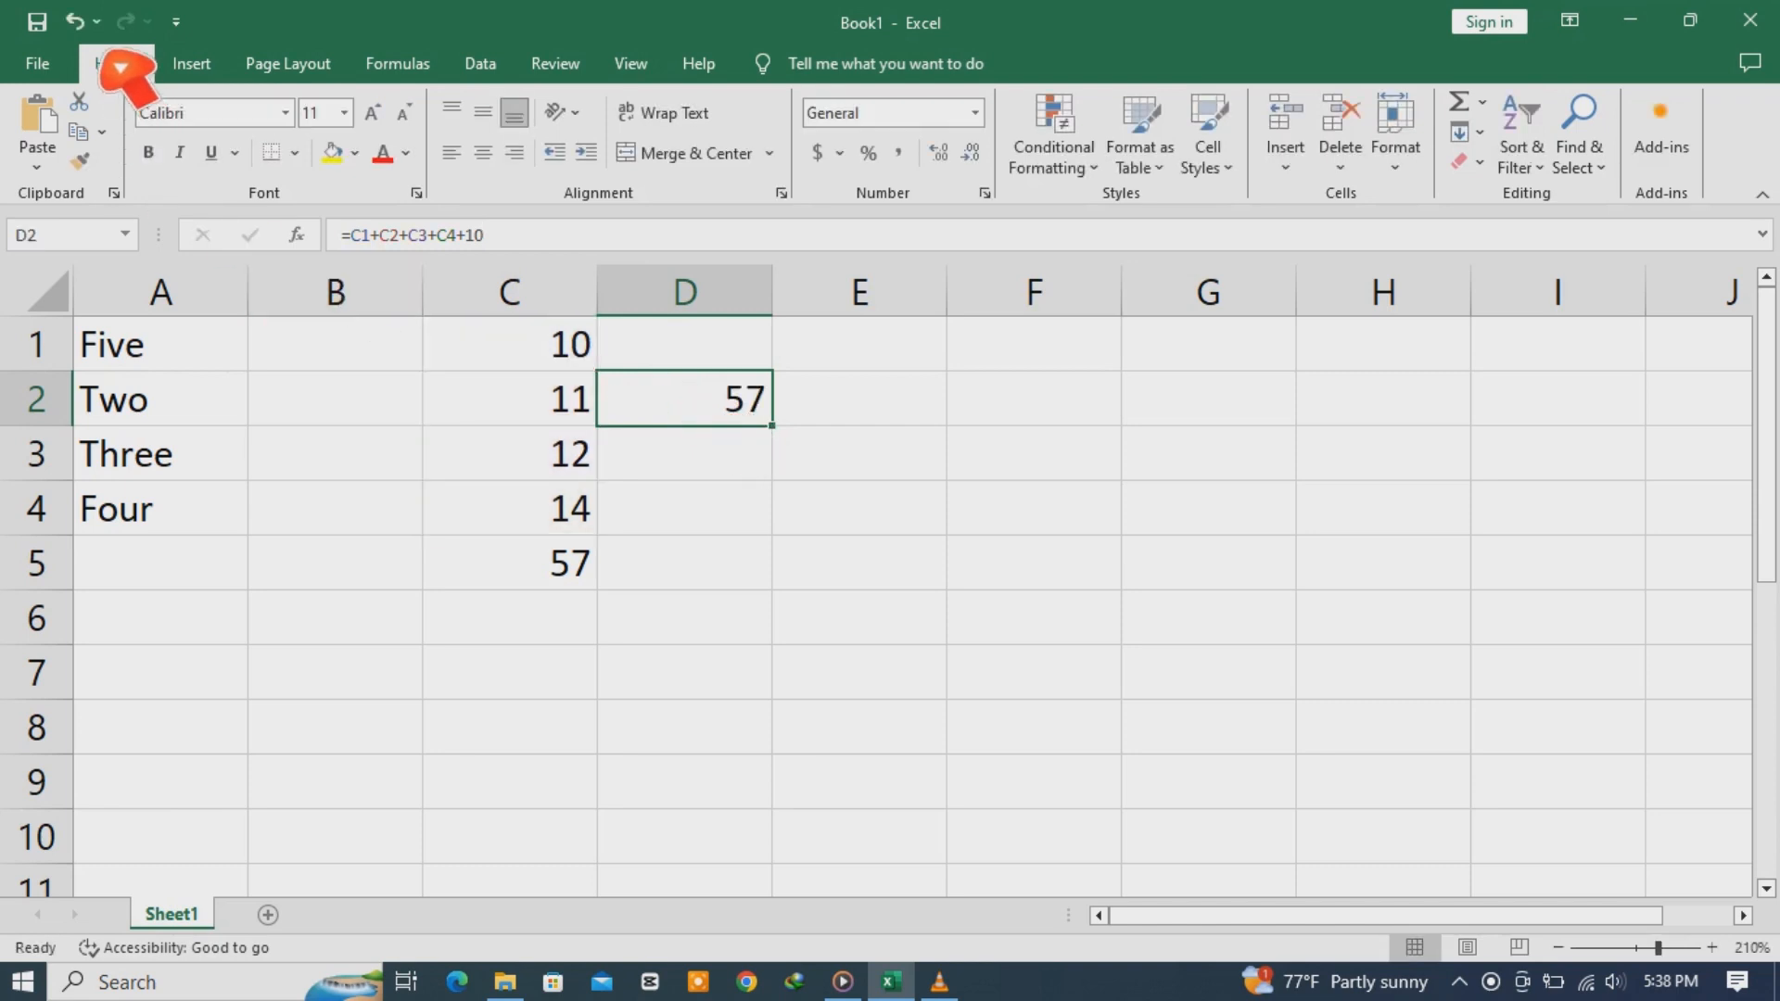
click(74, 20)
click(74, 21)
click(74, 20)
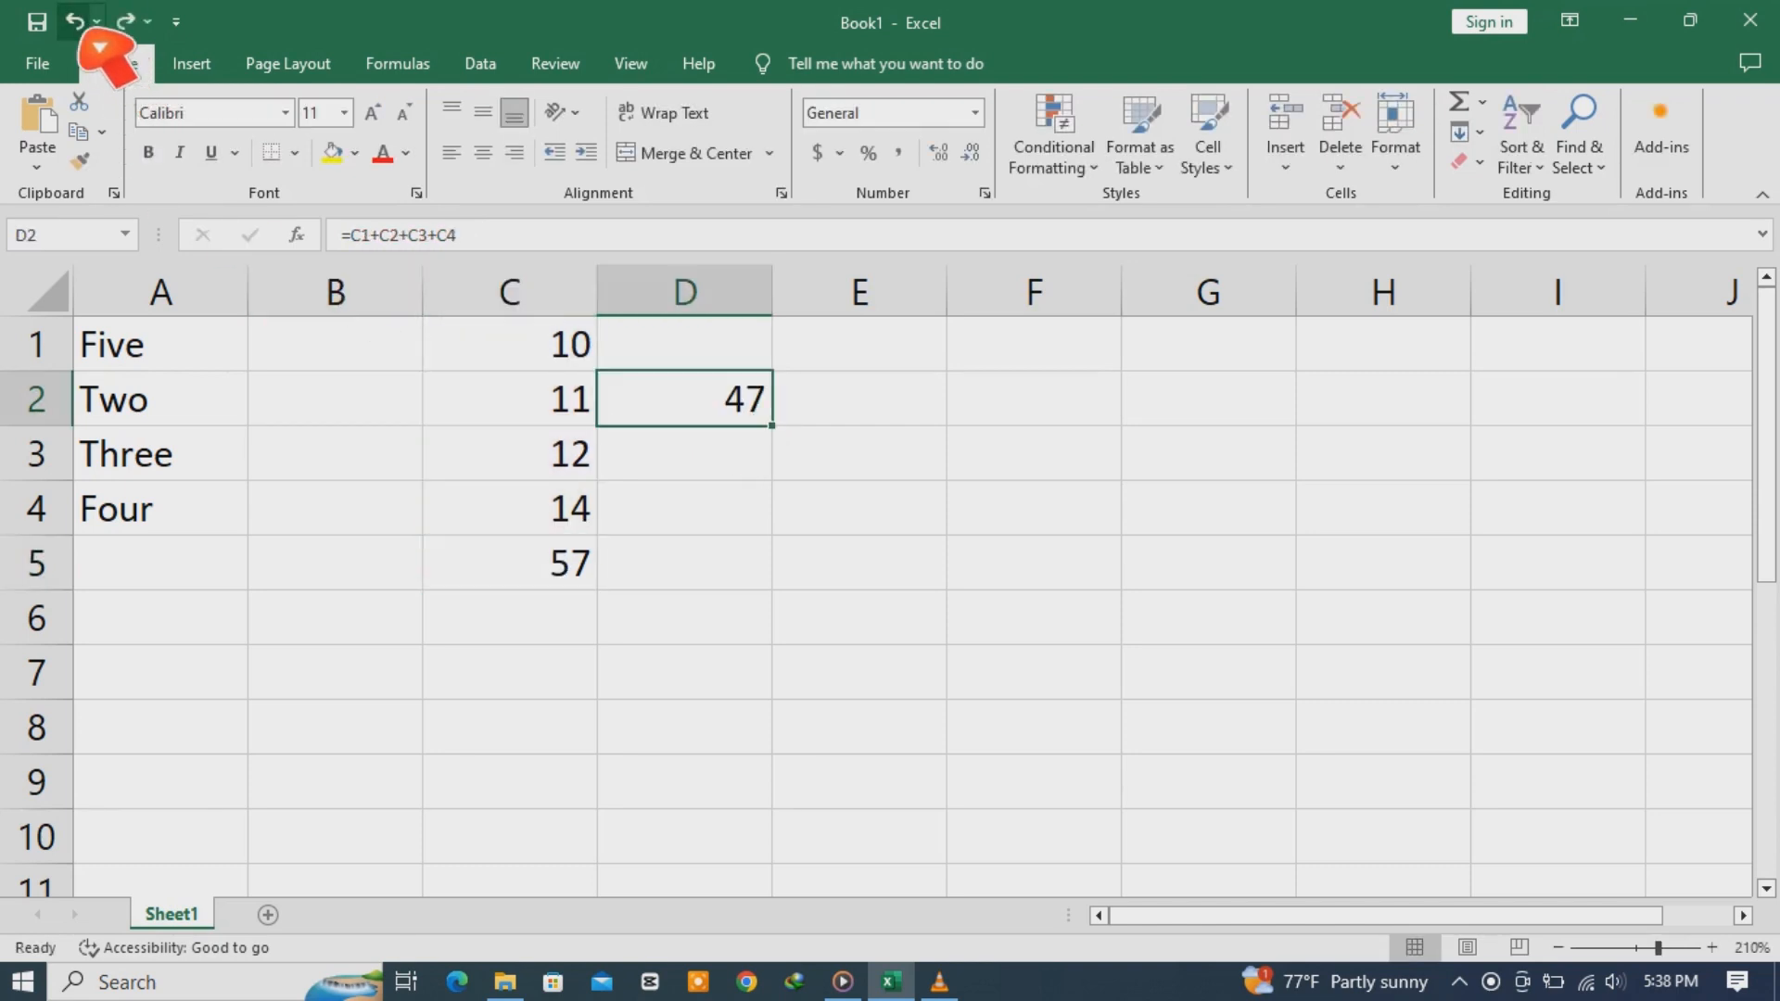
Append +10 to the addition formula in cell D2
click(484, 237)
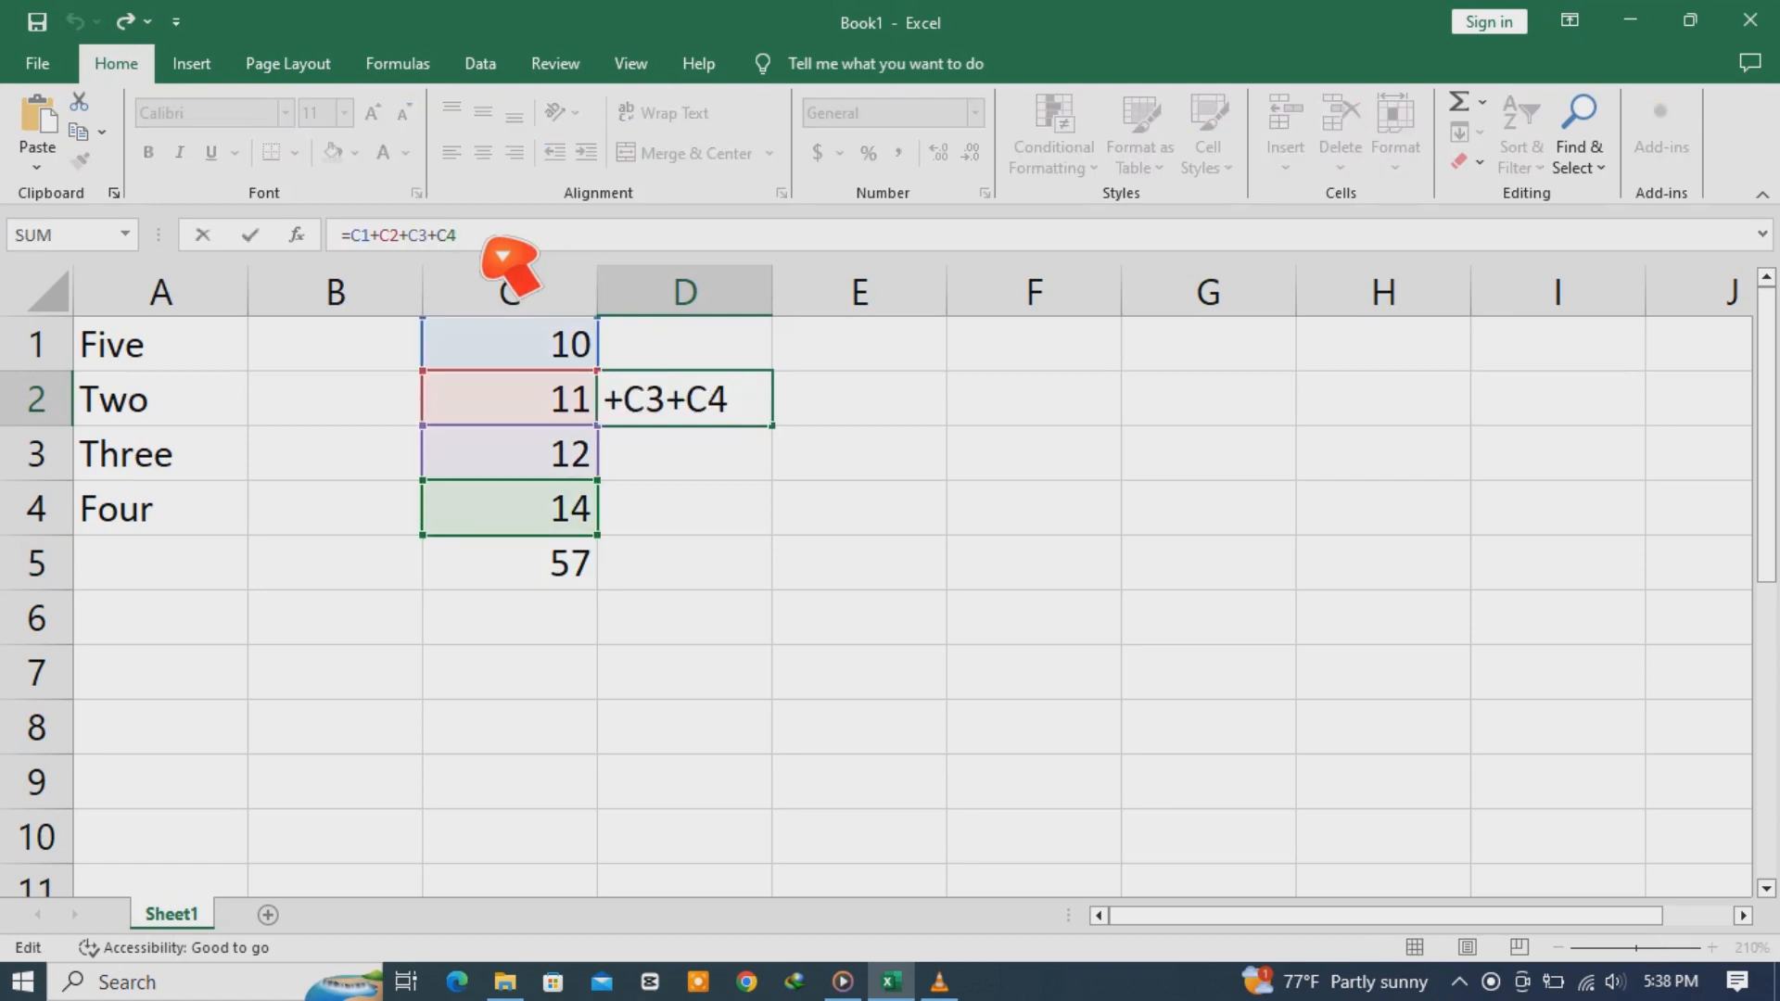
text(+10)
key(Return)
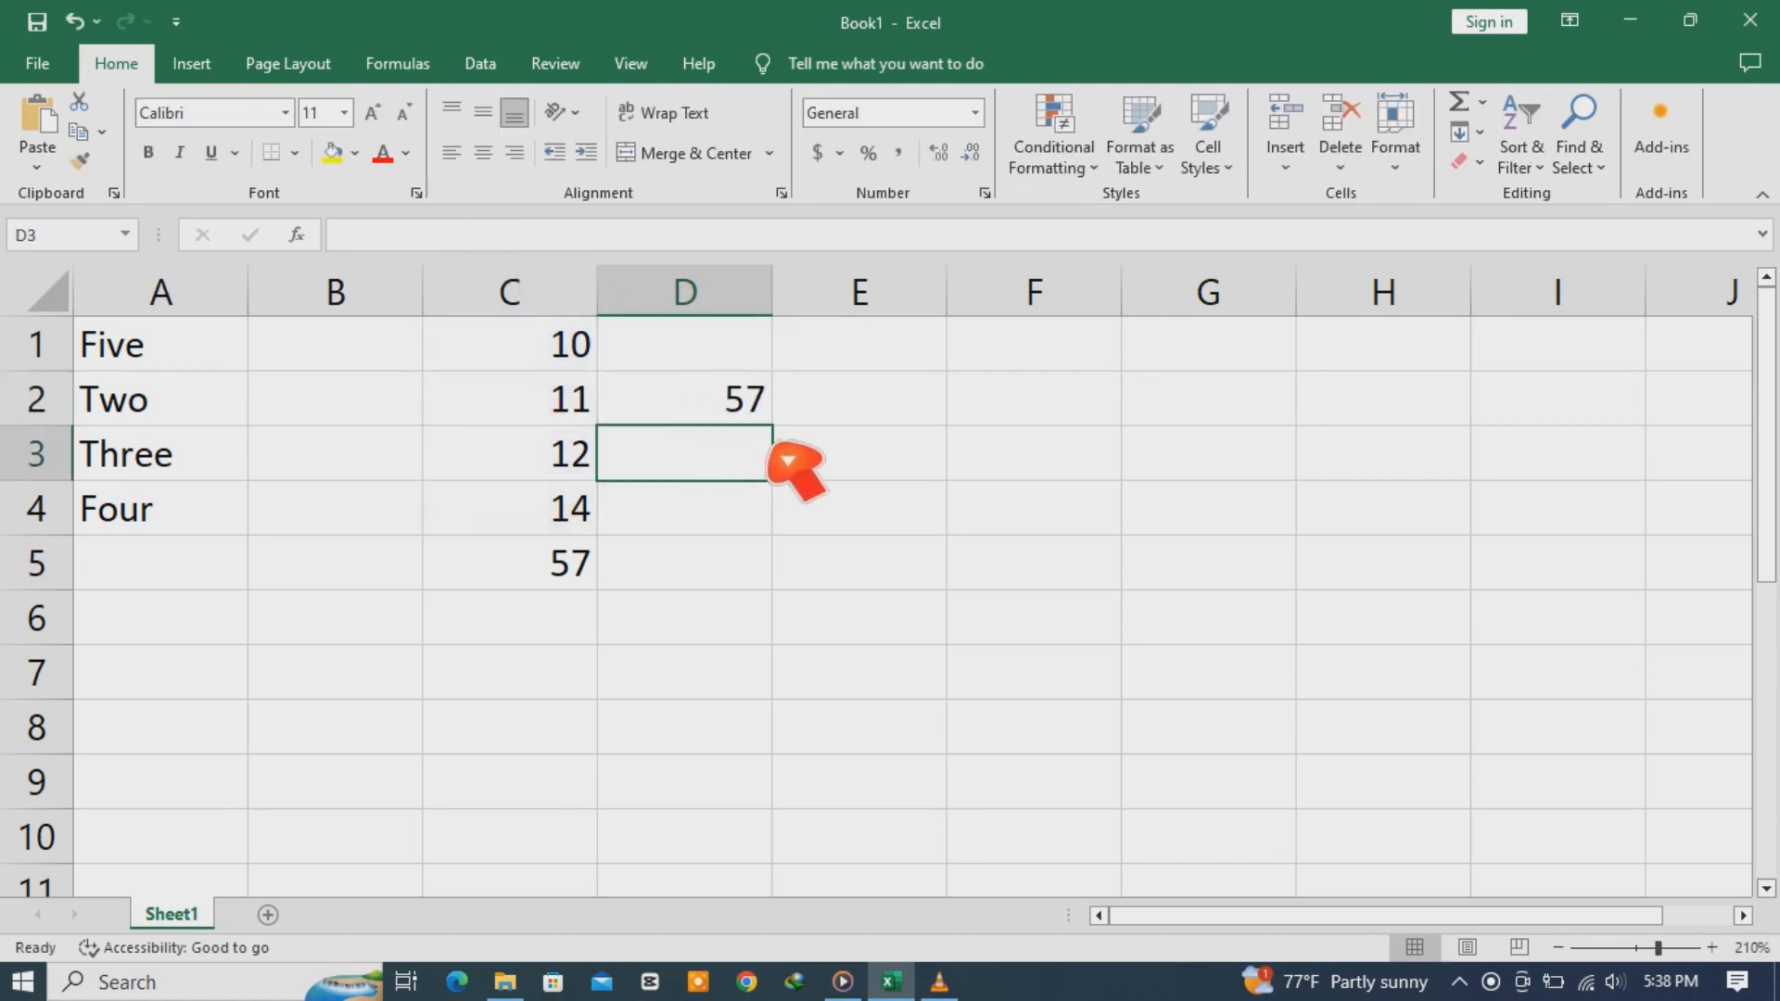